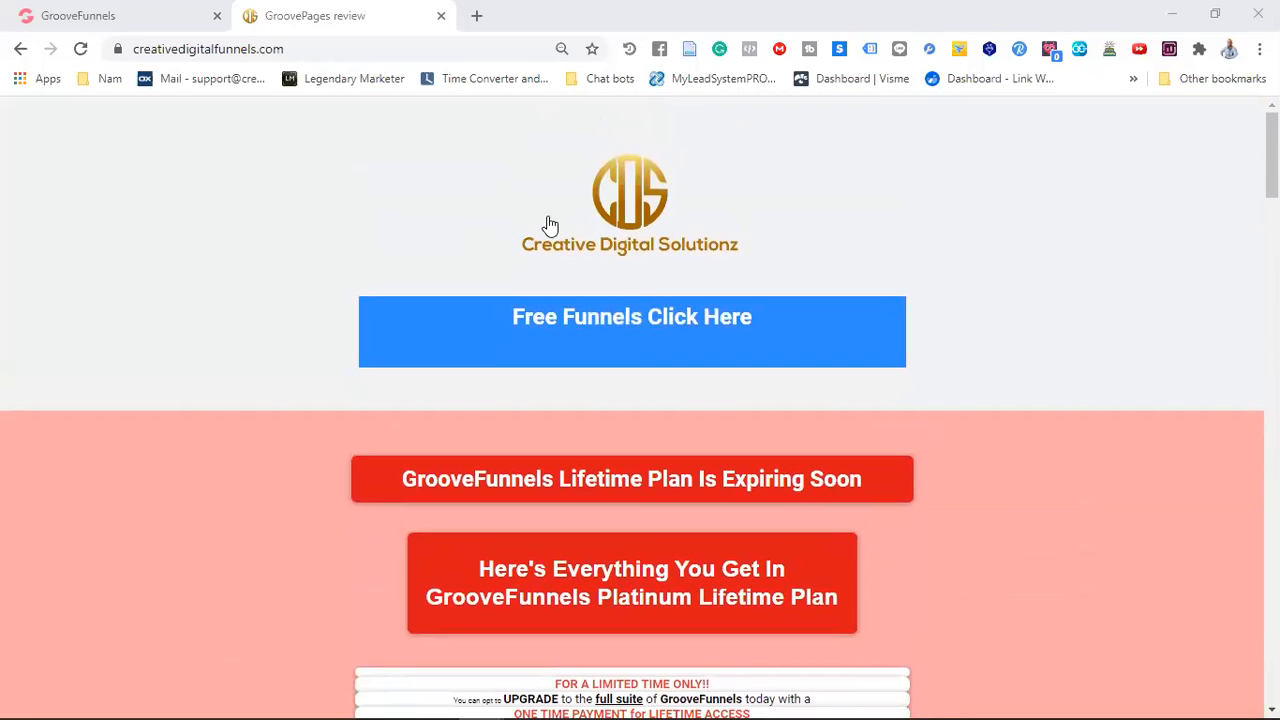
Review the free GrooveFunnels sign-up page linked from the Free Funnels banner, and close it
left_click(602, 325)
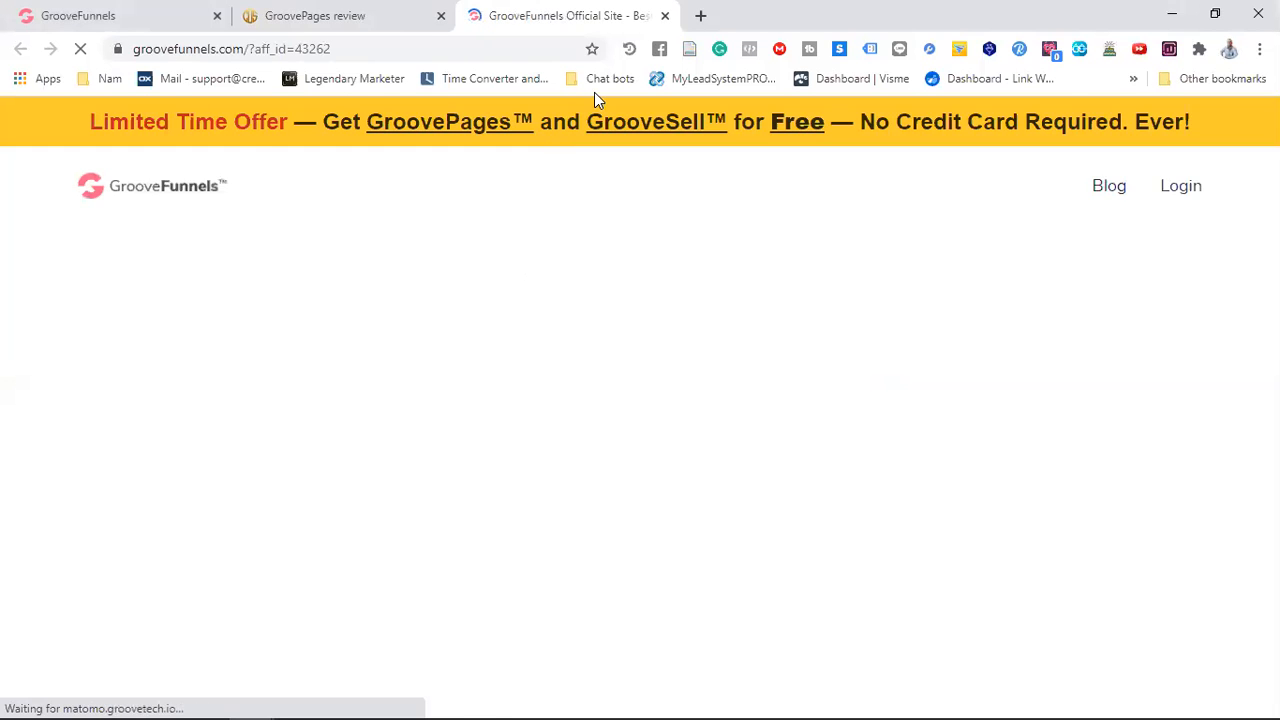
scroll(640, 268, "down", 4)
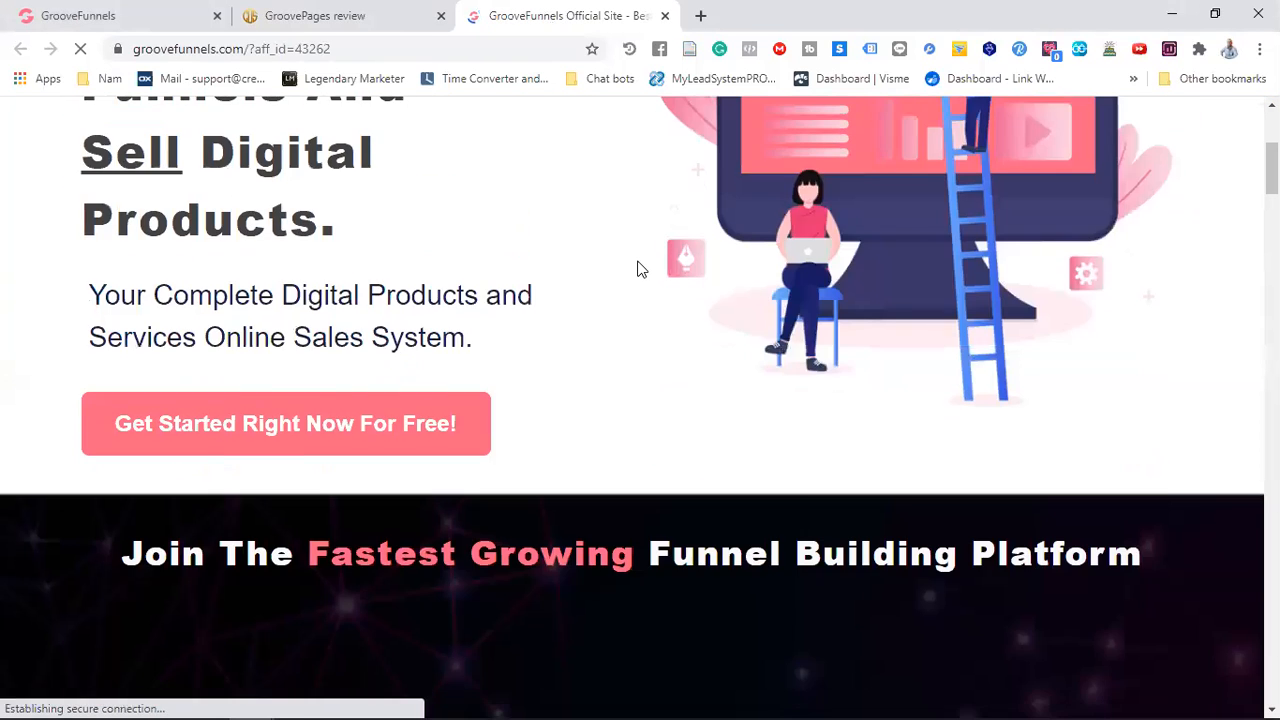
scroll(642, 269, "up", 4)
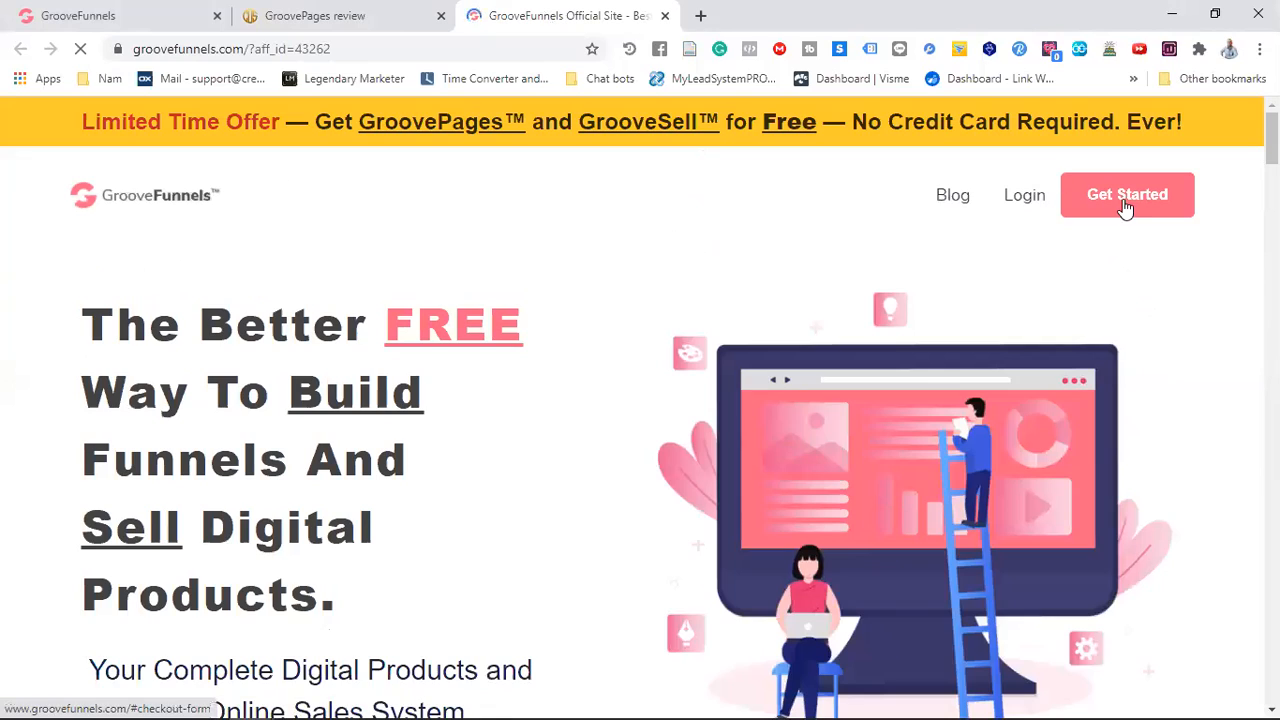
scroll(705, 306, "down", 20)
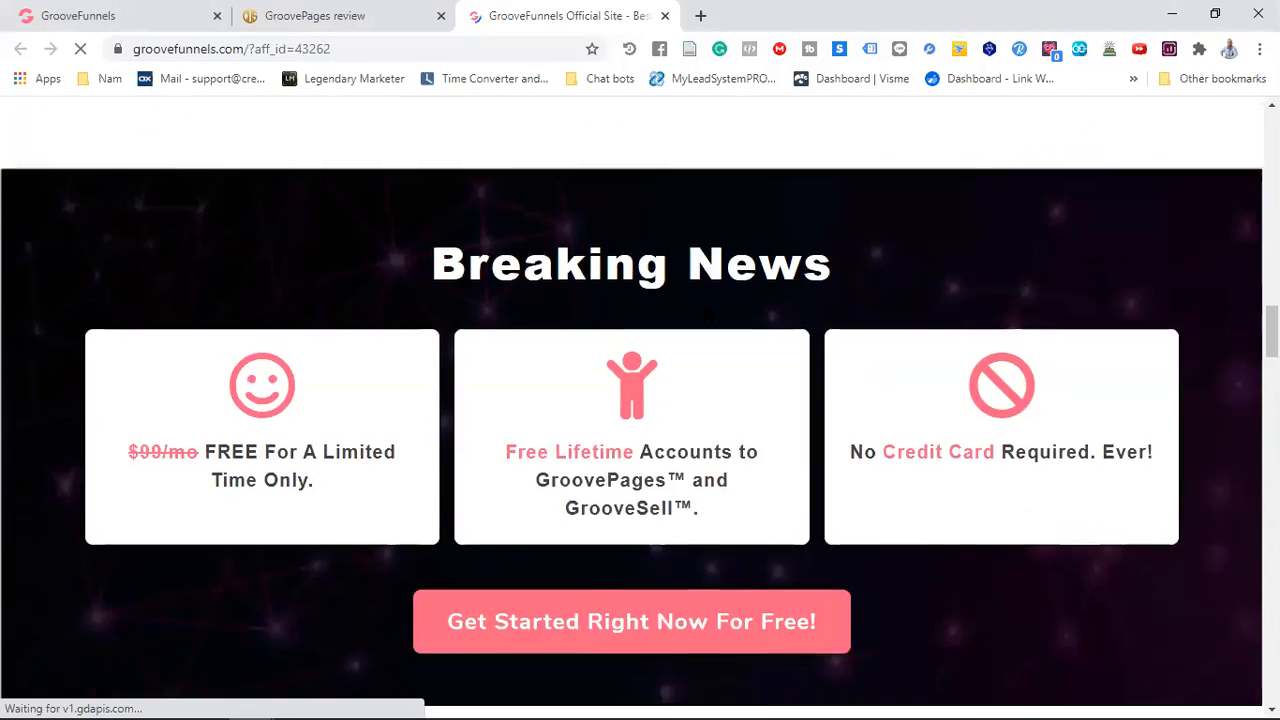
scroll(703, 301, "down", 12)
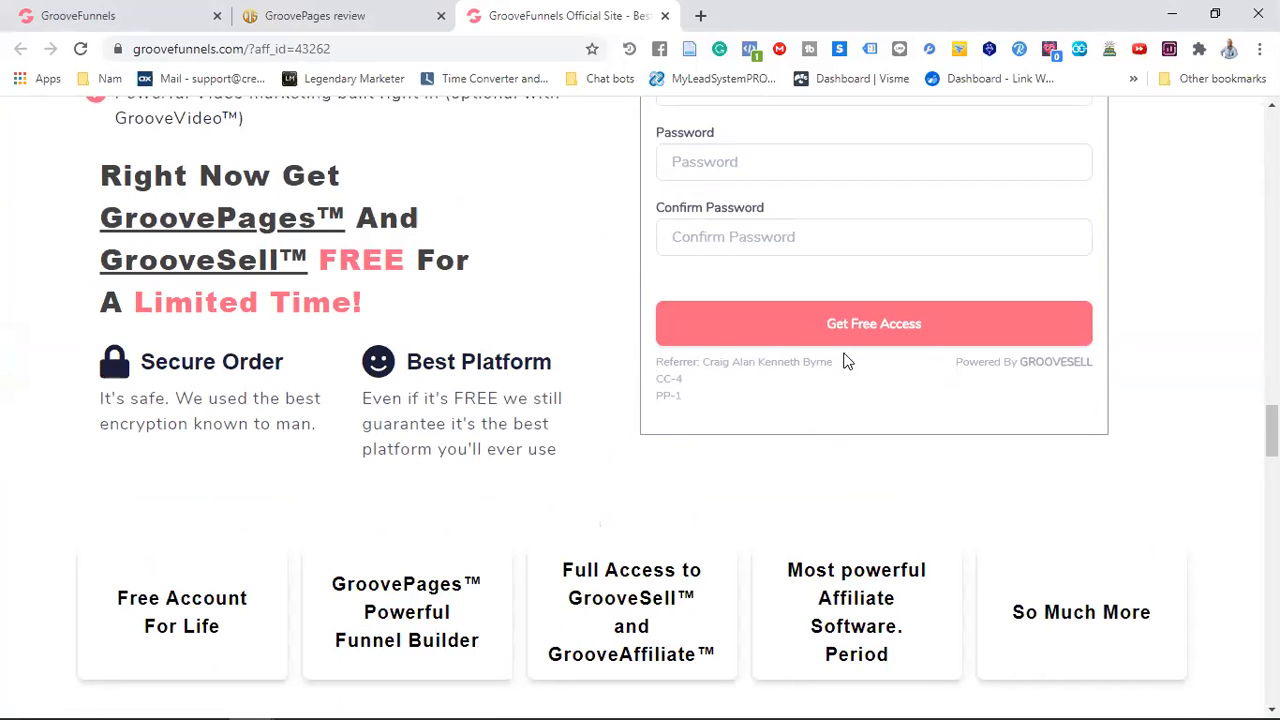
scroll(577, 346, "up", 12)
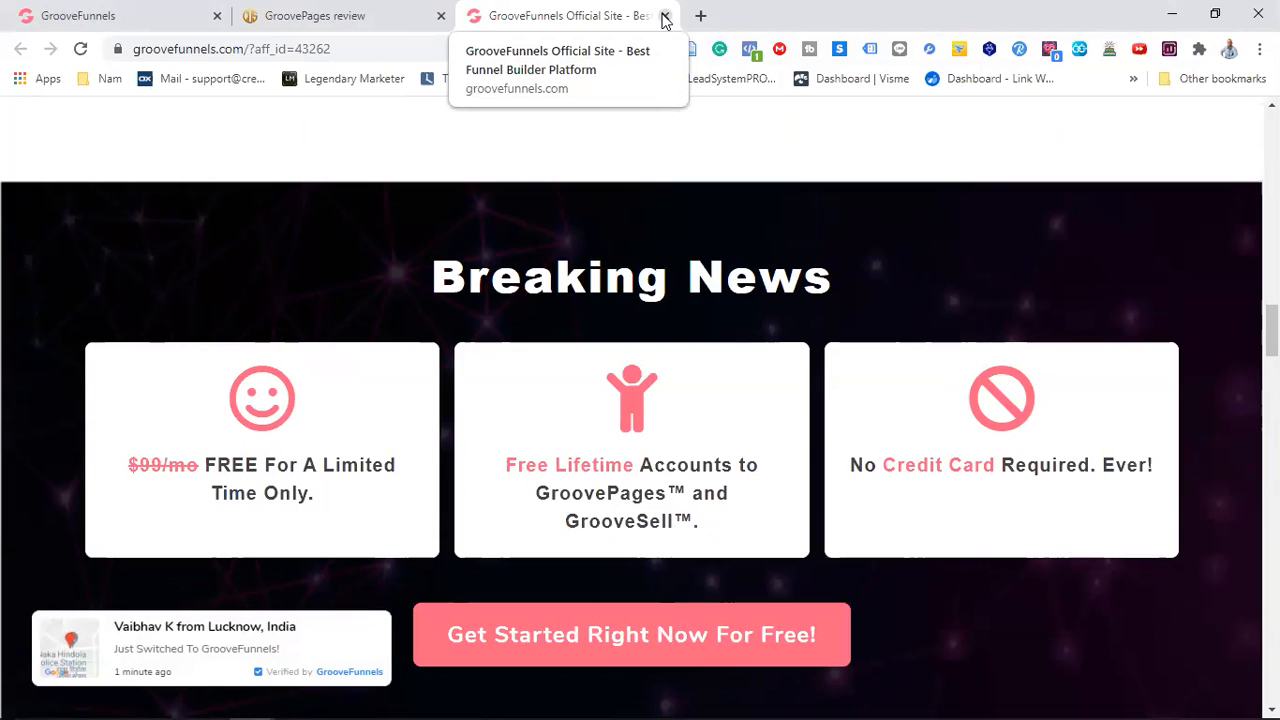
left_click(665, 16)
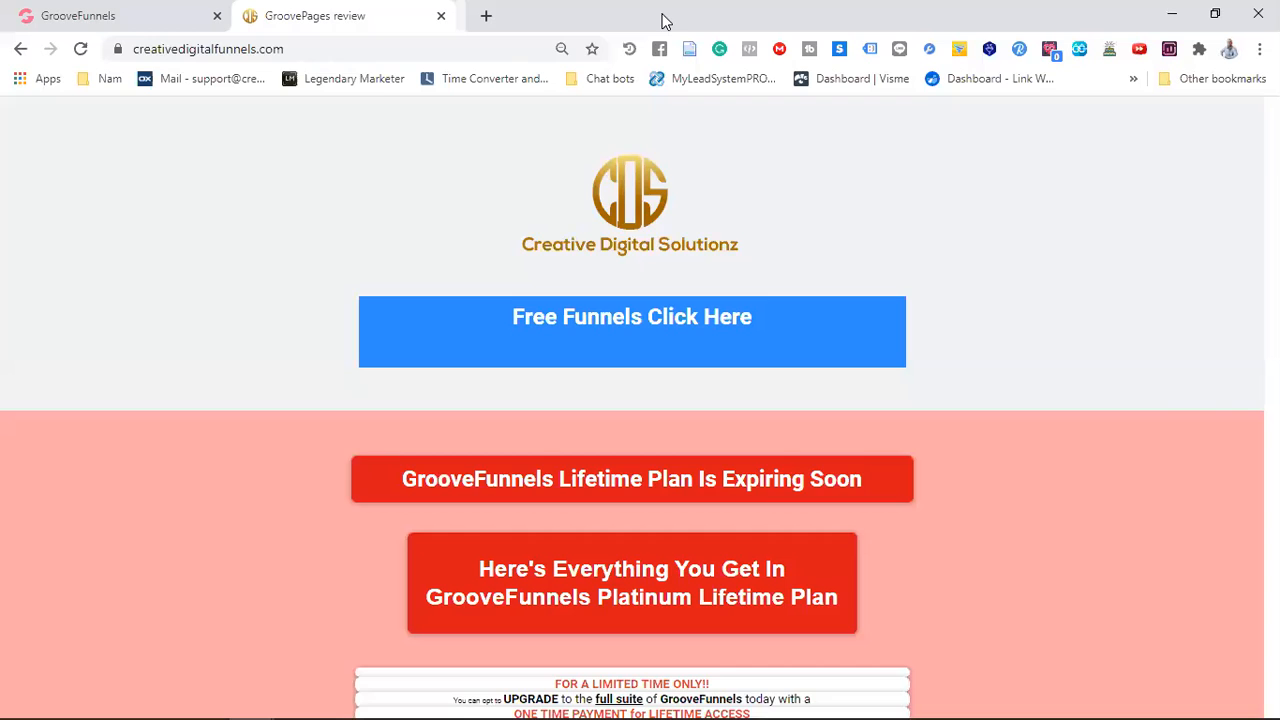
Review the upgrade page behind the Get Lifetime Access Now link further down the funnel page, and close it
scroll(536, 255, "down", 4)
scroll(539, 267, "down", 15)
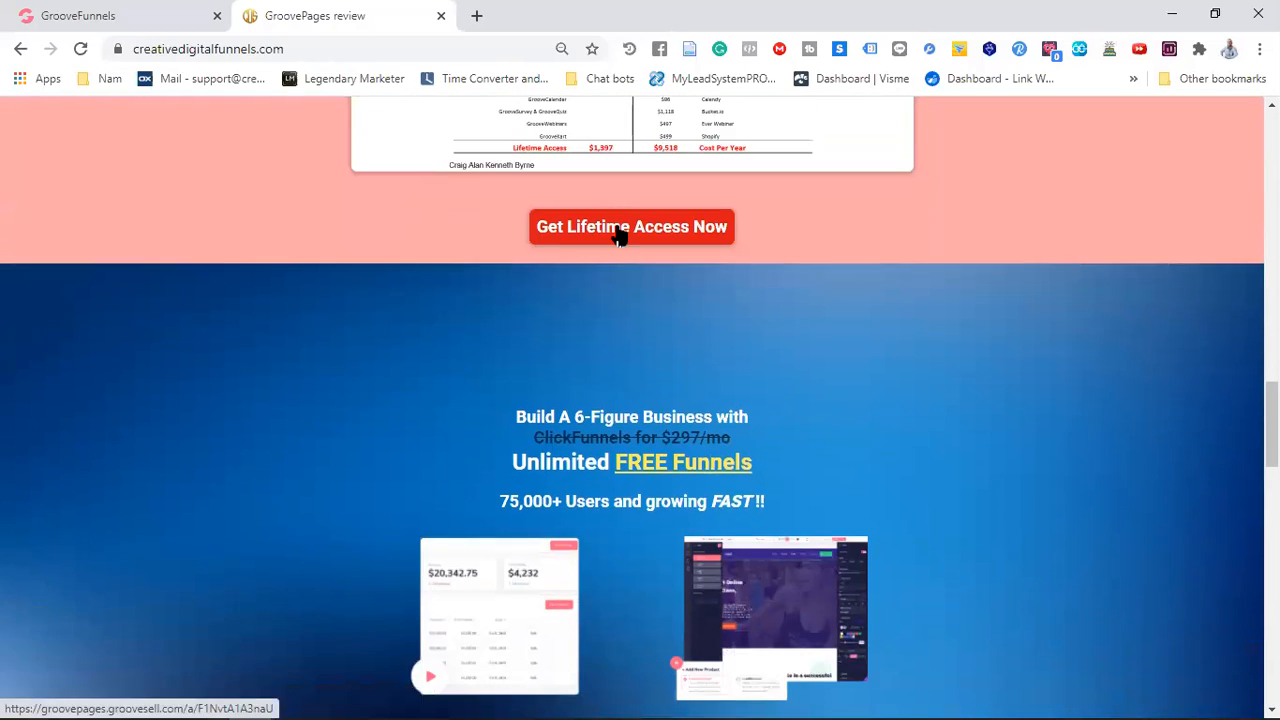
left_click(617, 231)
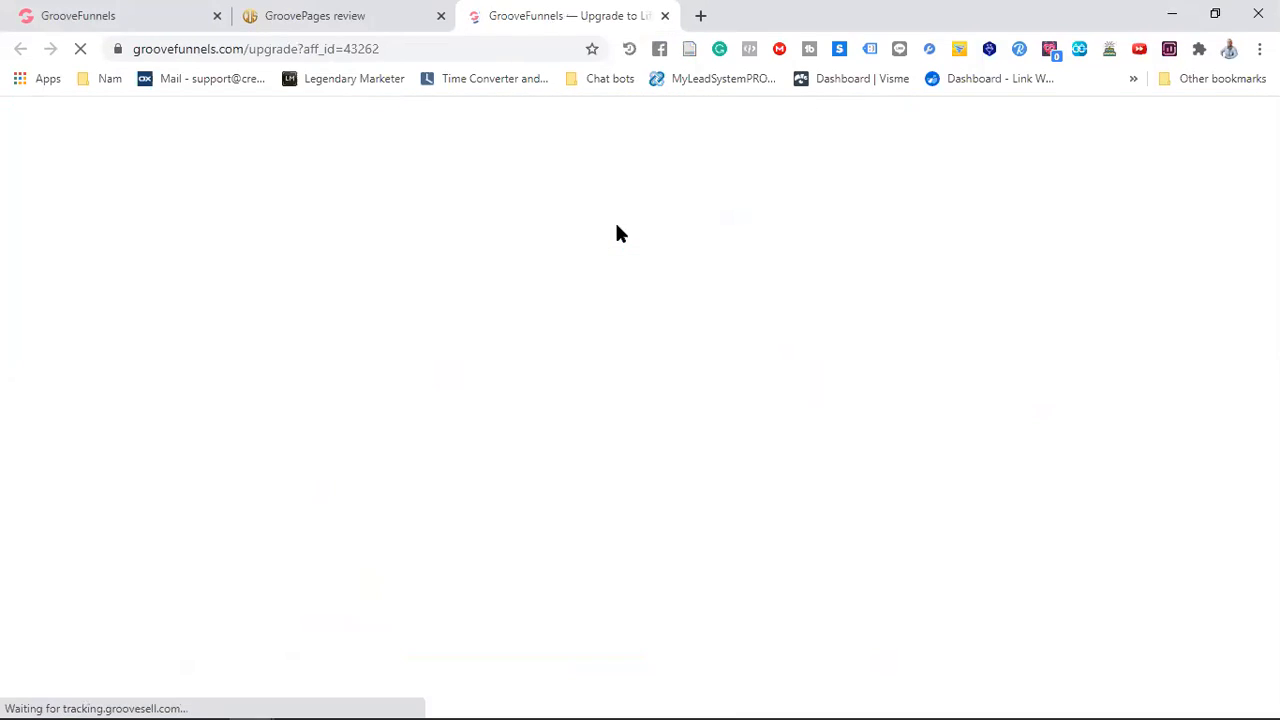
scroll(634, 252, "down", 13)
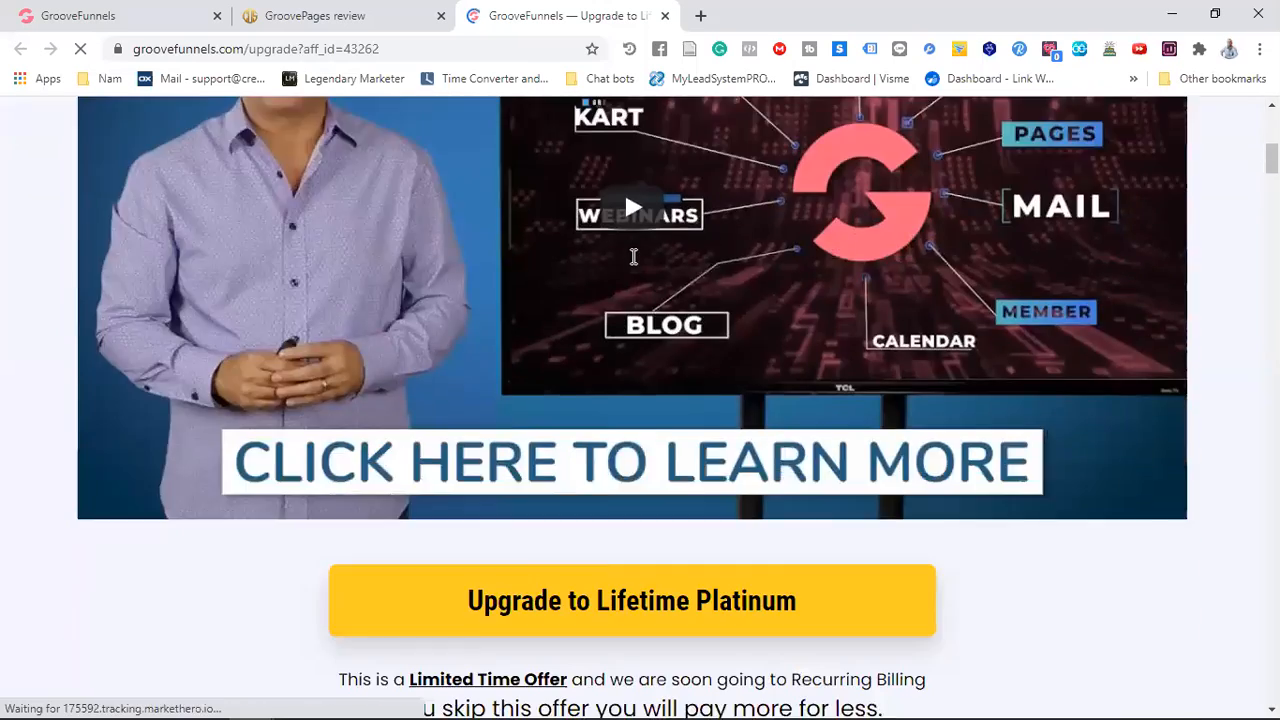
scroll(633, 260, "up", 12)
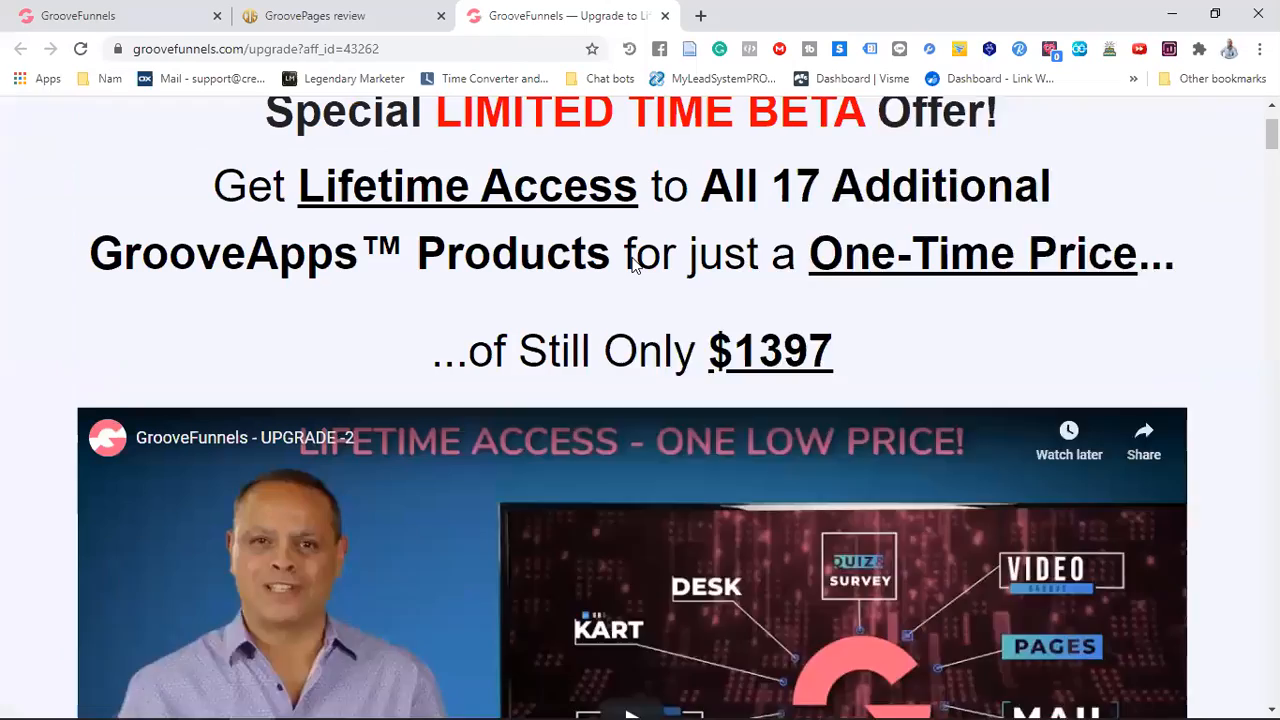
left_click(665, 16)
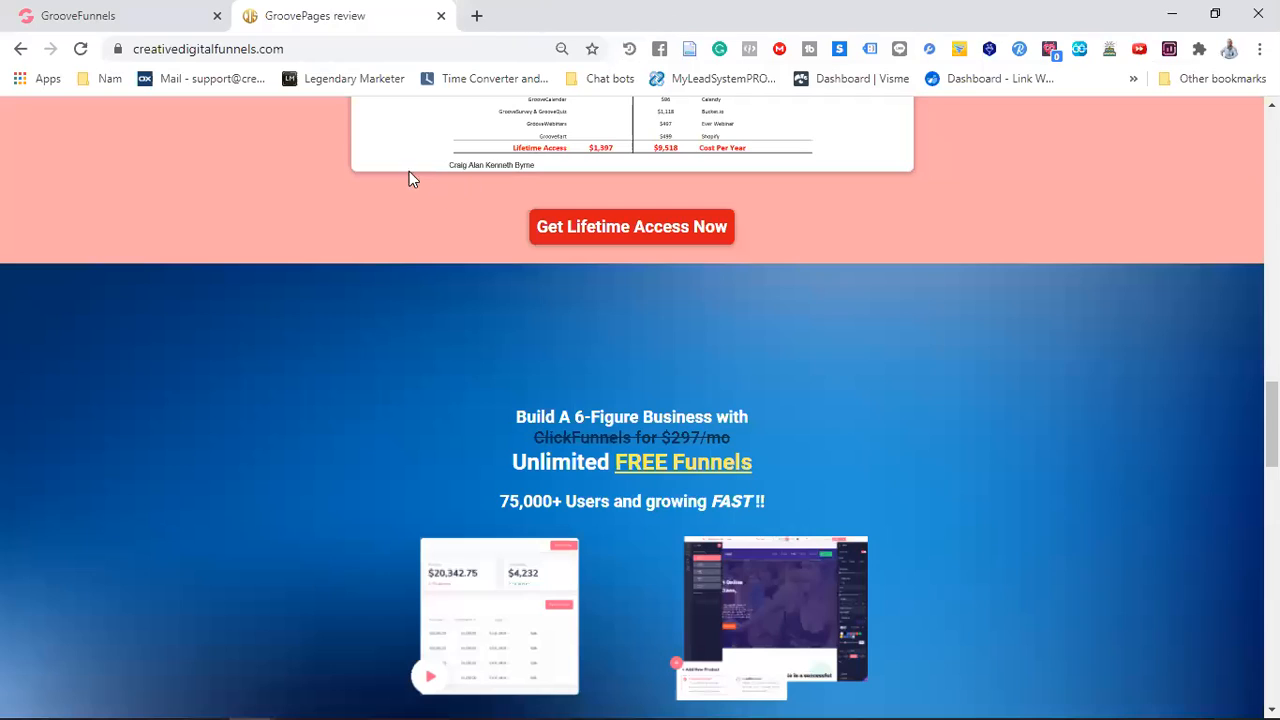
Open GroovePages from the GrooveFunnels dashboard and create a new site from the Blank Template
left_click(152, 11)
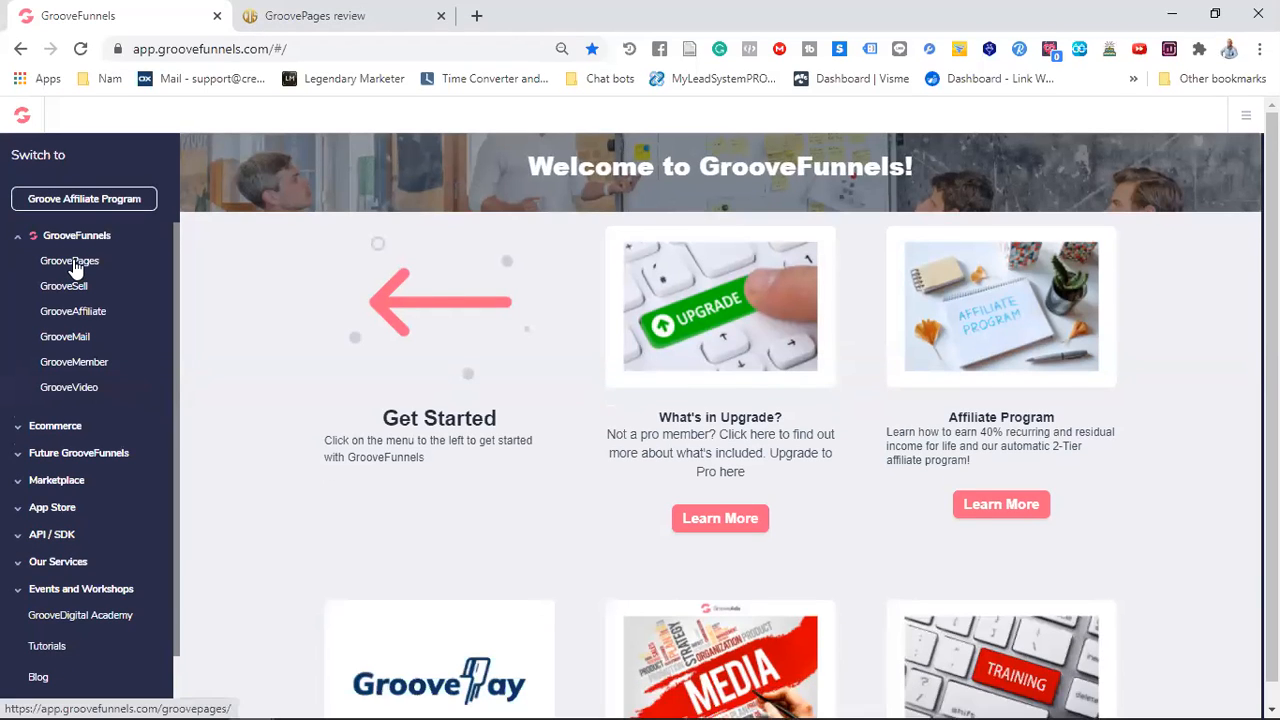
left_click(74, 264)
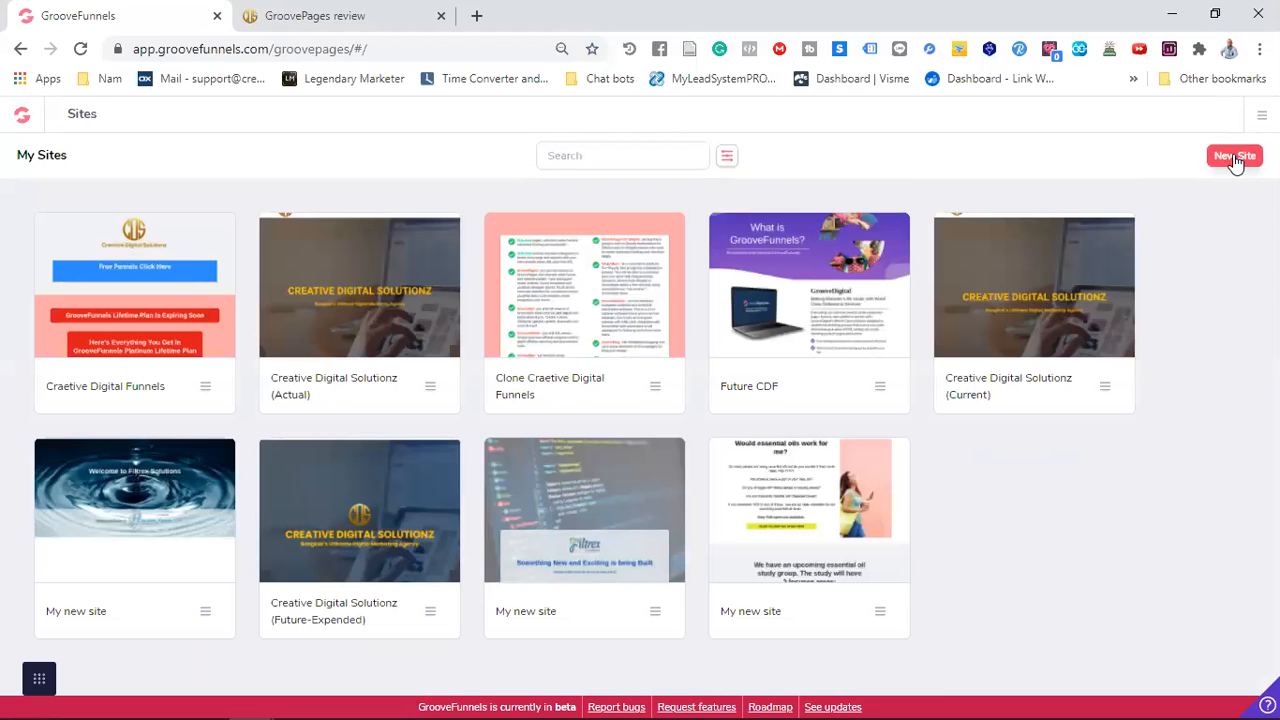
left_click(1236, 160)
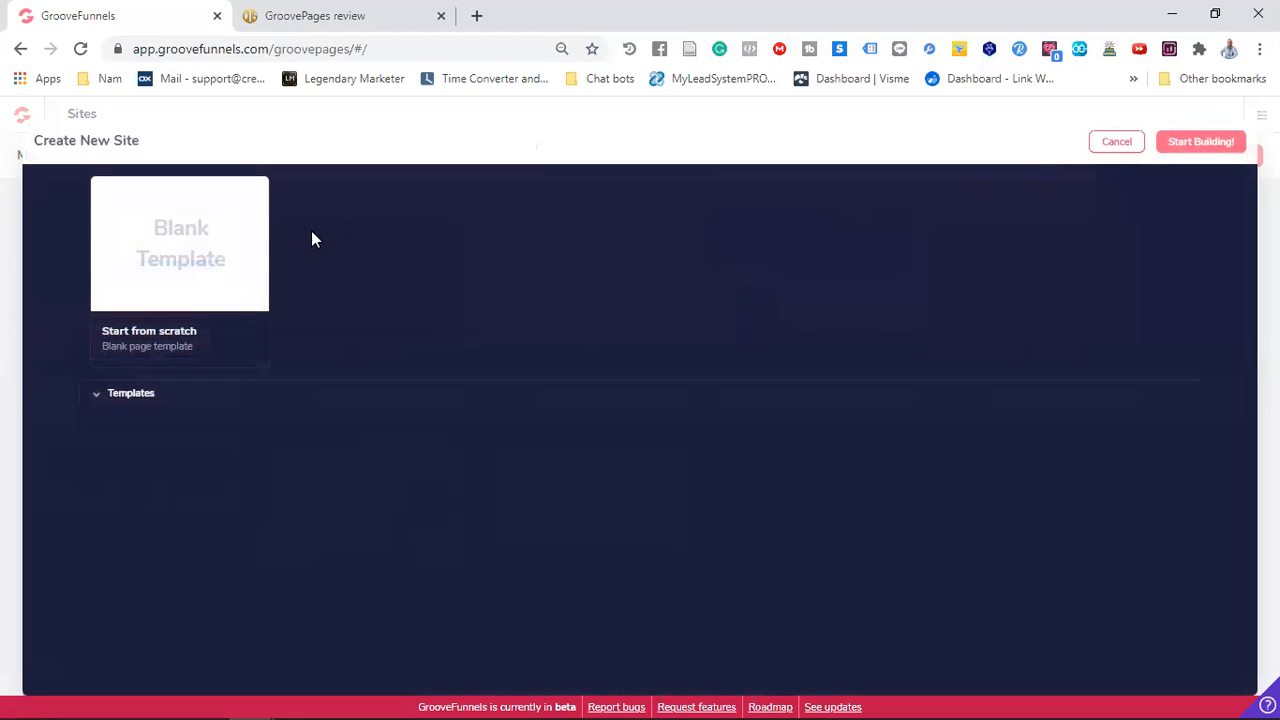
left_click(174, 252)
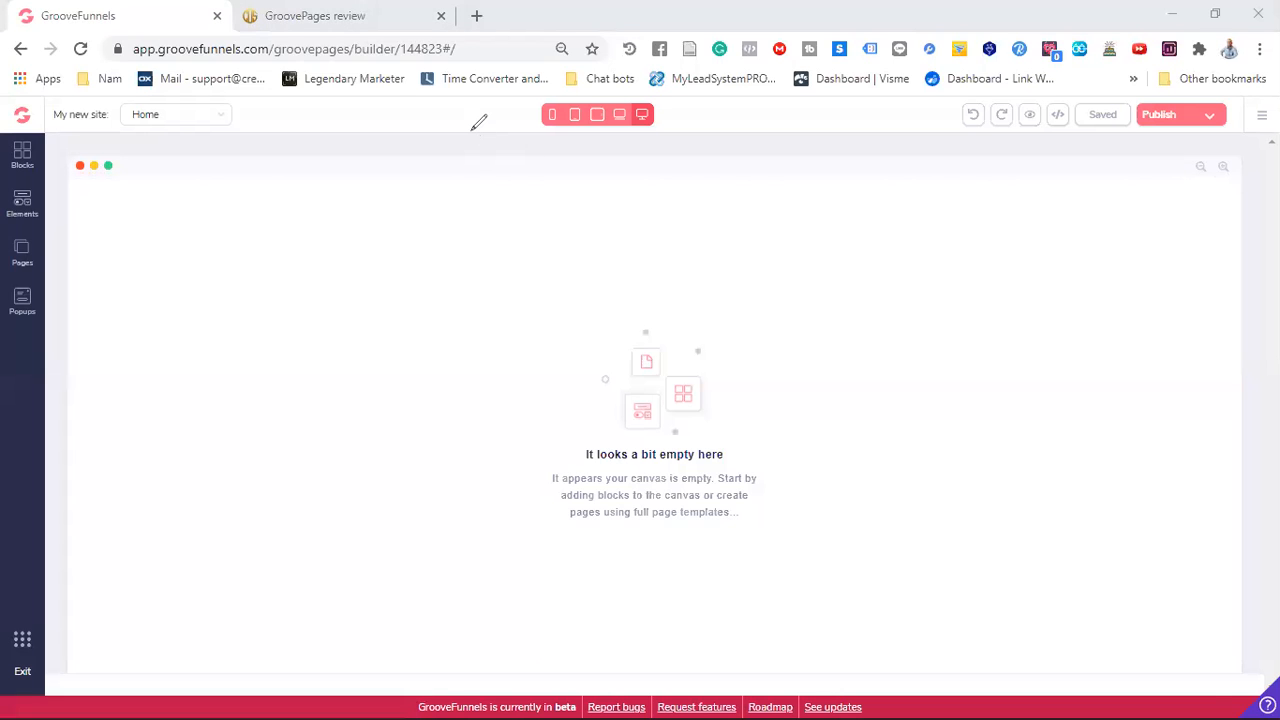
Paste the copied funnel page code into the Home page's source code, save it and check the imported layout
left_click(1060, 116)
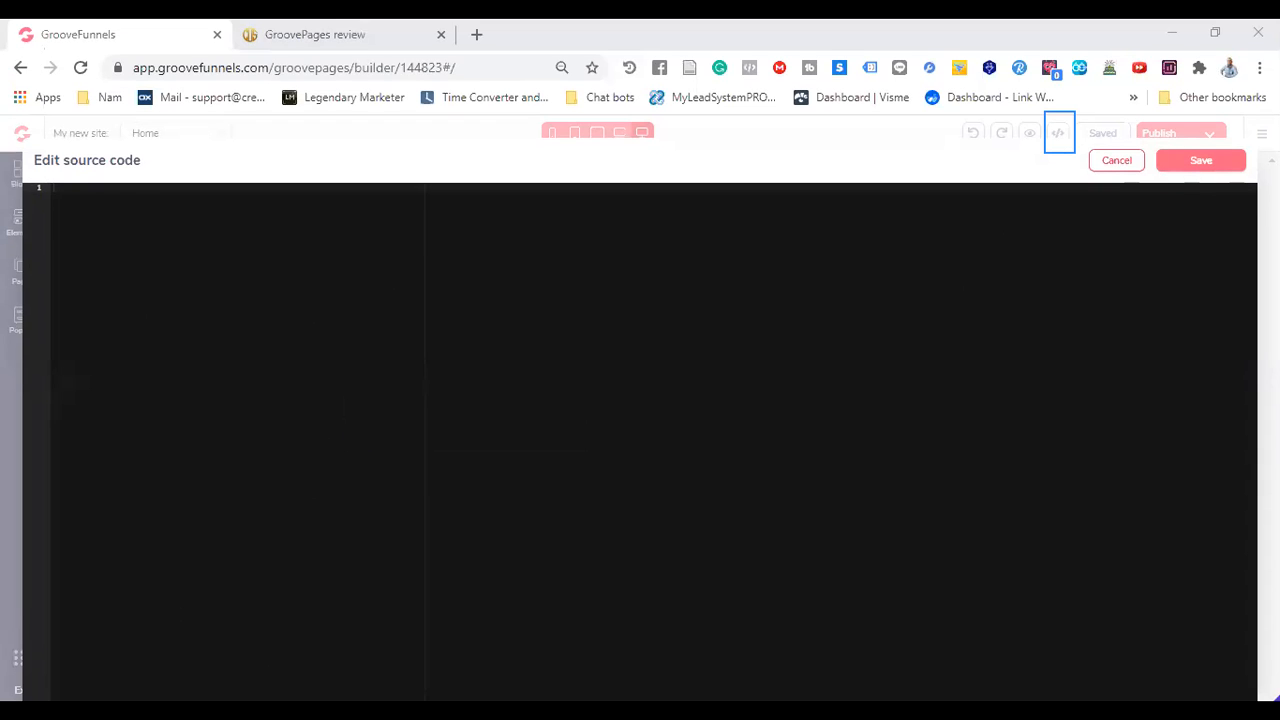
right_click(84, 224)
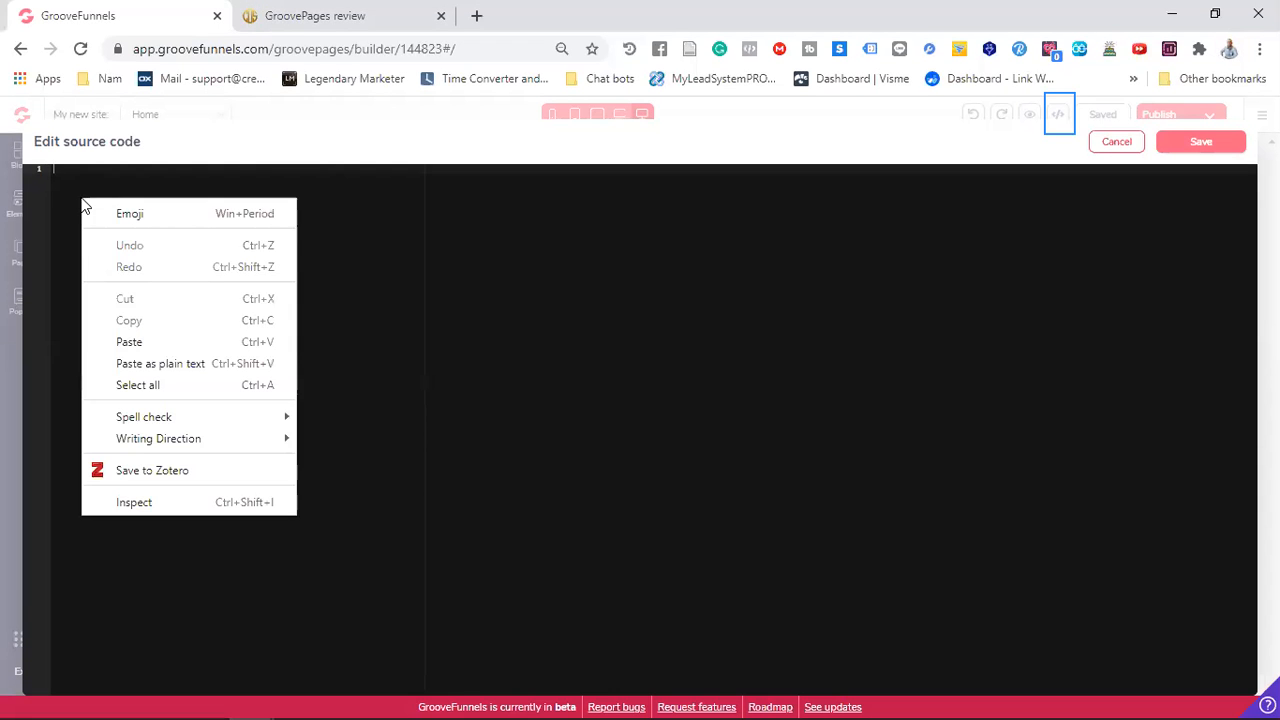
left_click(130, 341)
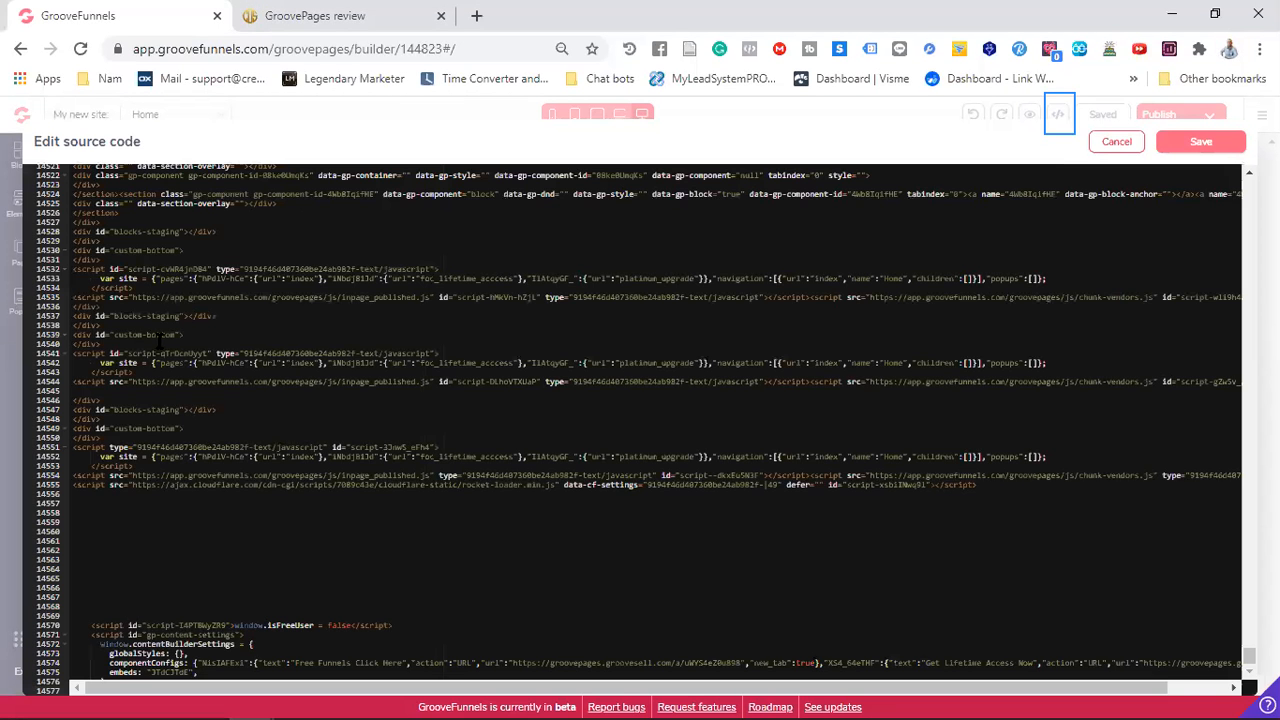
left_click(1201, 145)
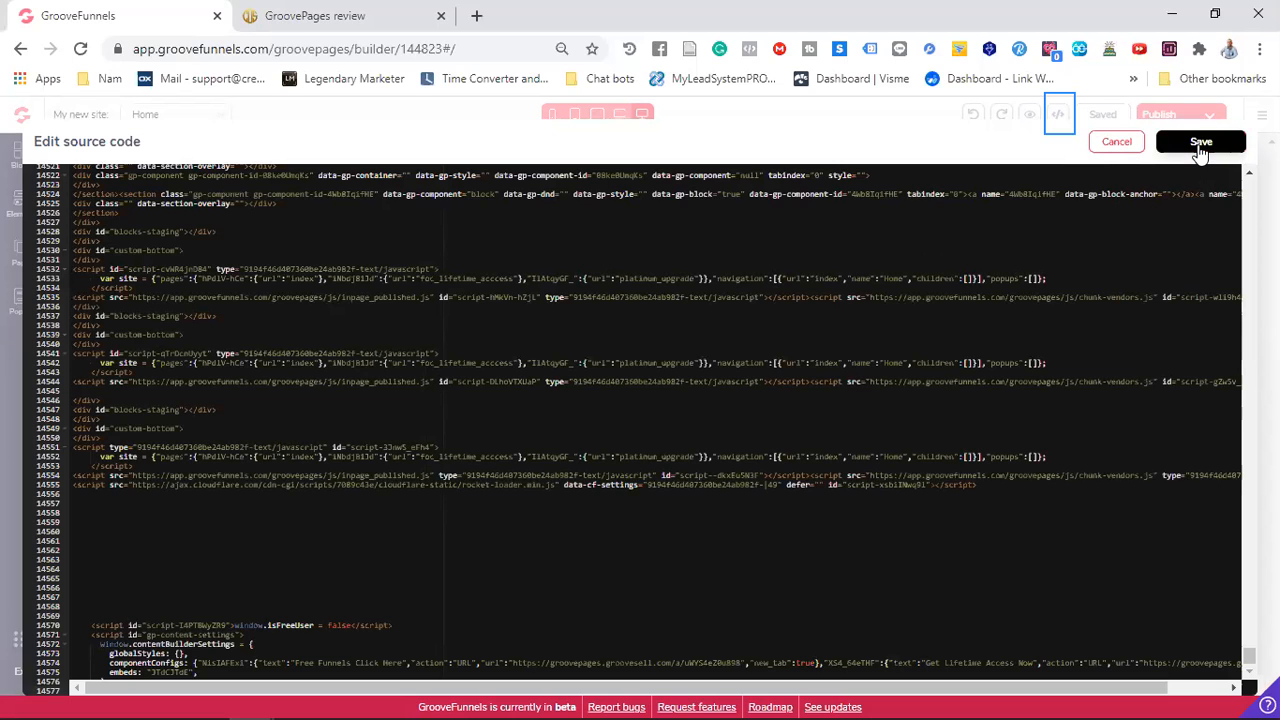
scroll(877, 320, "down", 5)
scroll(877, 320, "down", 3)
scroll(877, 320, "up", 10)
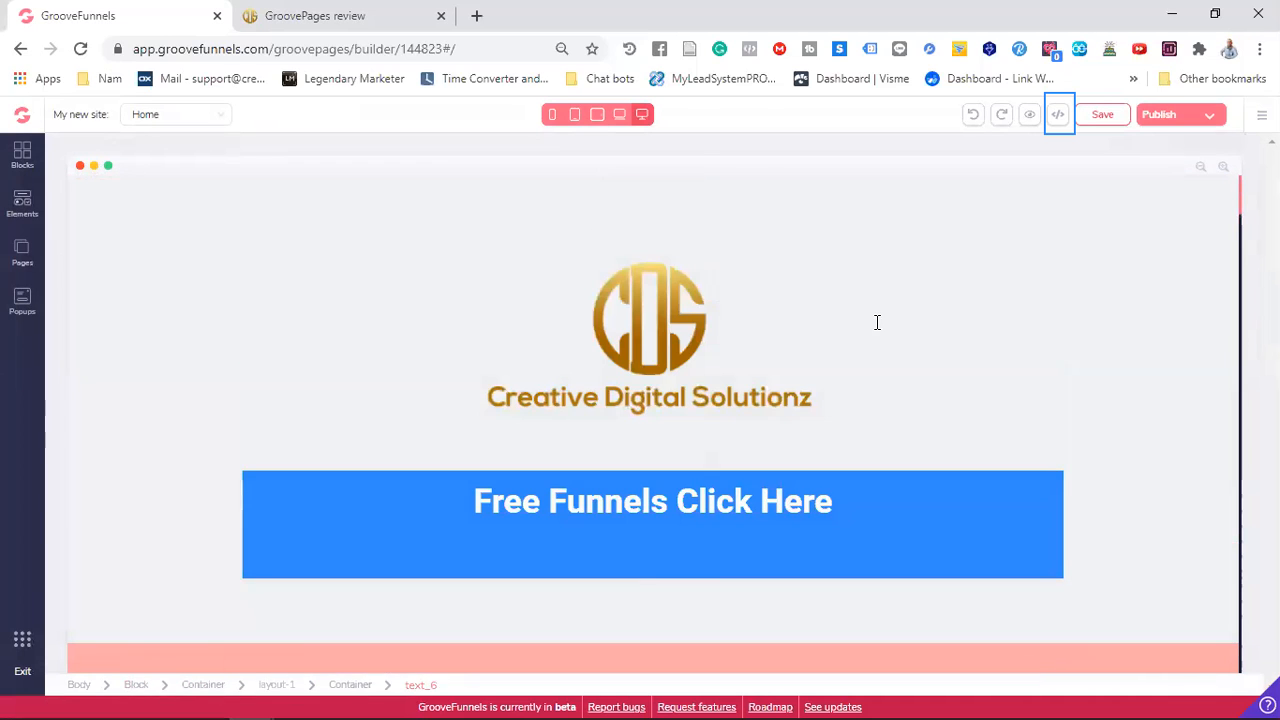
Inspect the logo image's configuration options and the settings of the navbar around it
left_click(660, 305)
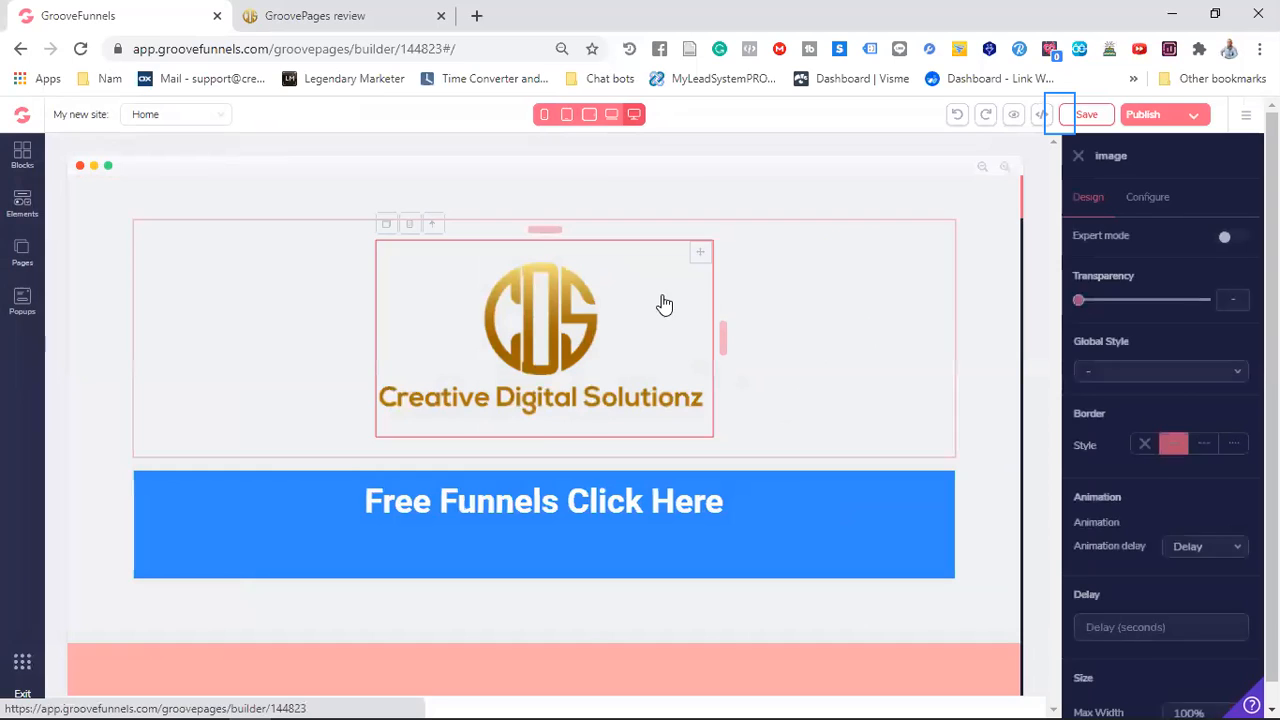
left_click(1150, 198)
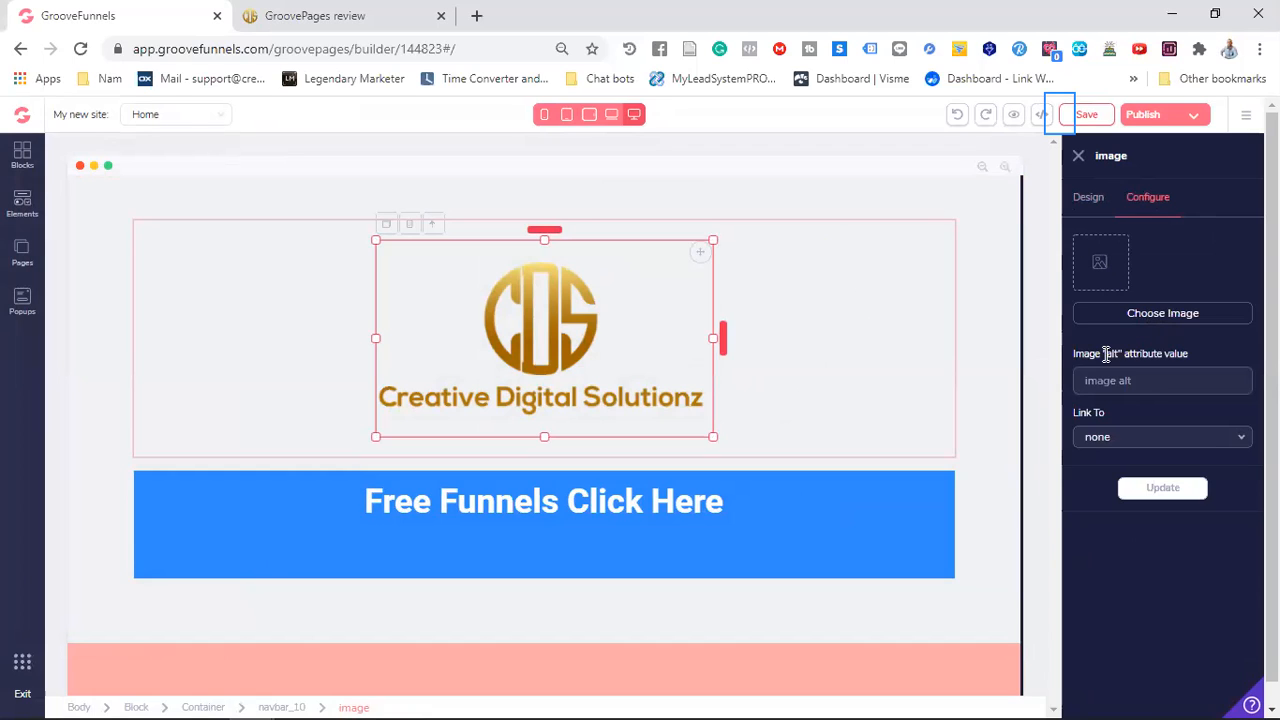
left_click(816, 274)
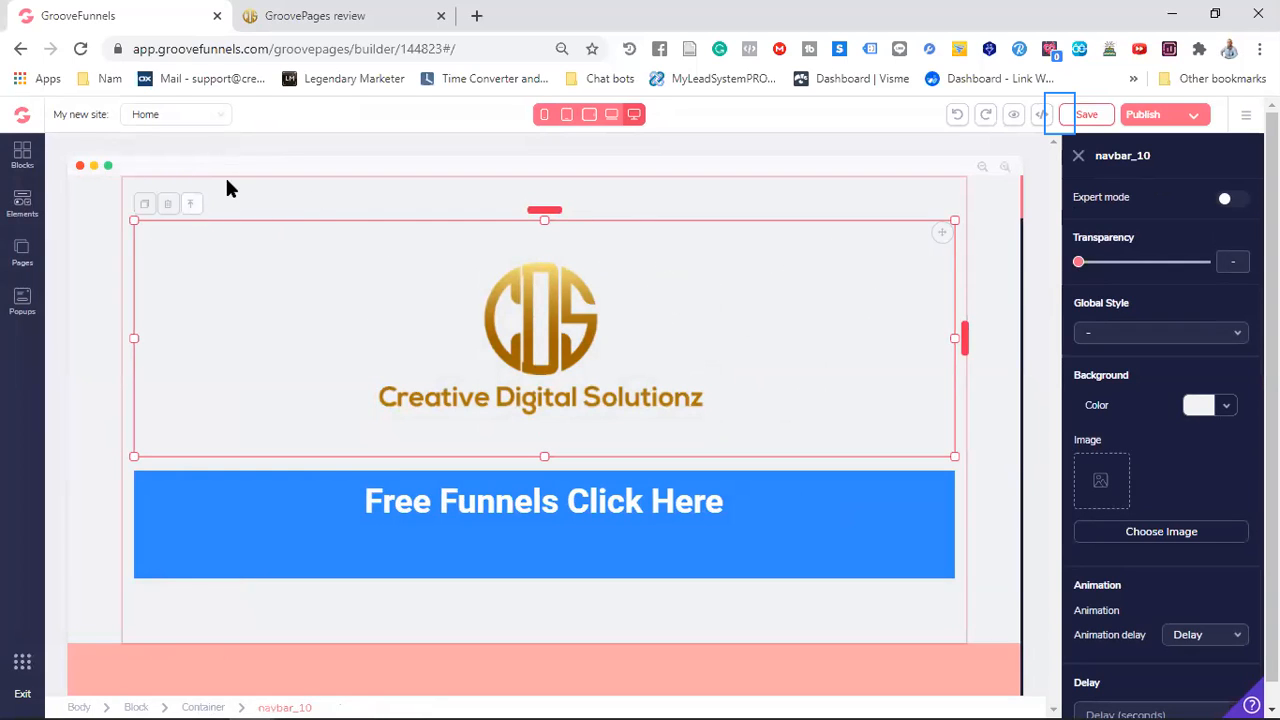
Add a second page to the site, starting from a blank canvas
left_click(20, 254)
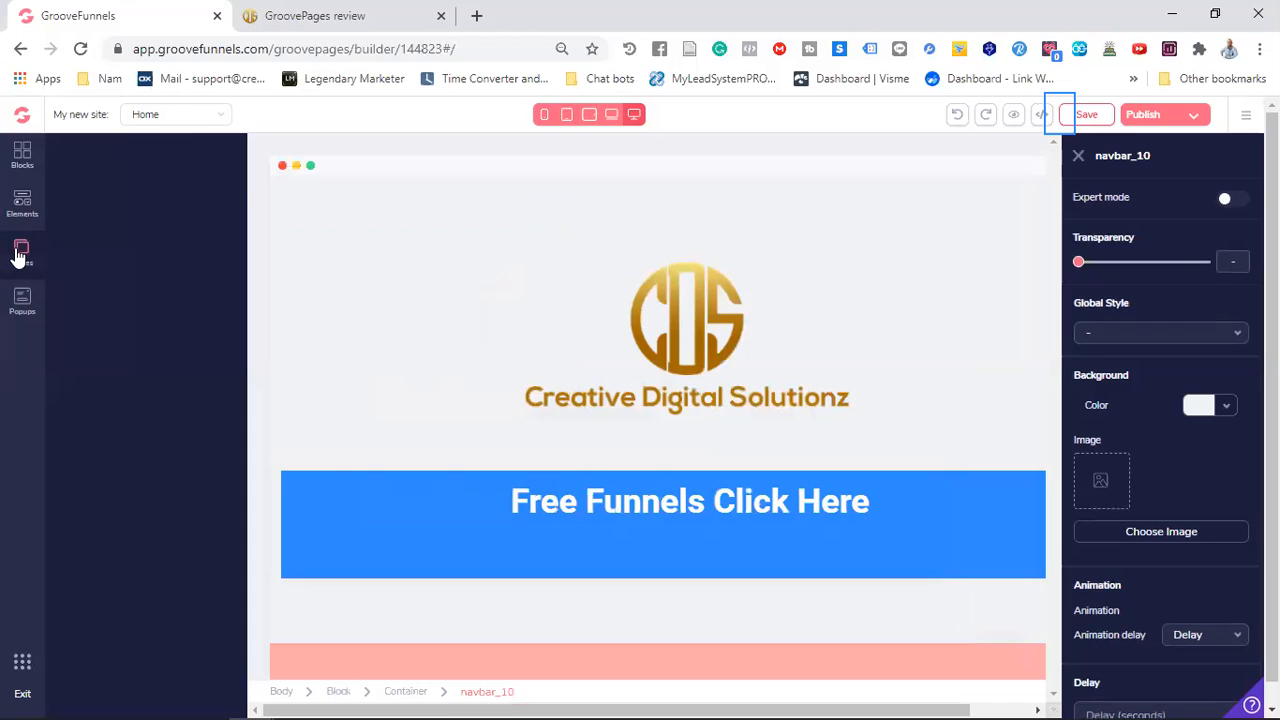
left_click(224, 158)
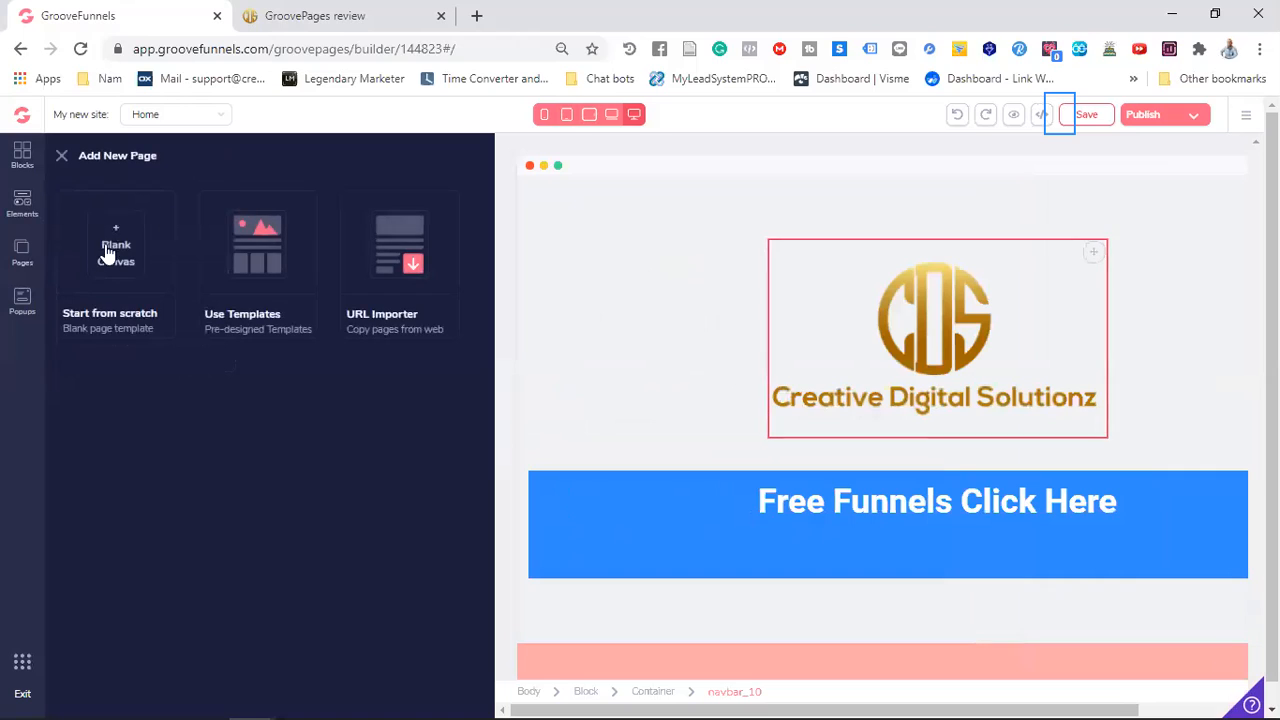
left_click(108, 250)
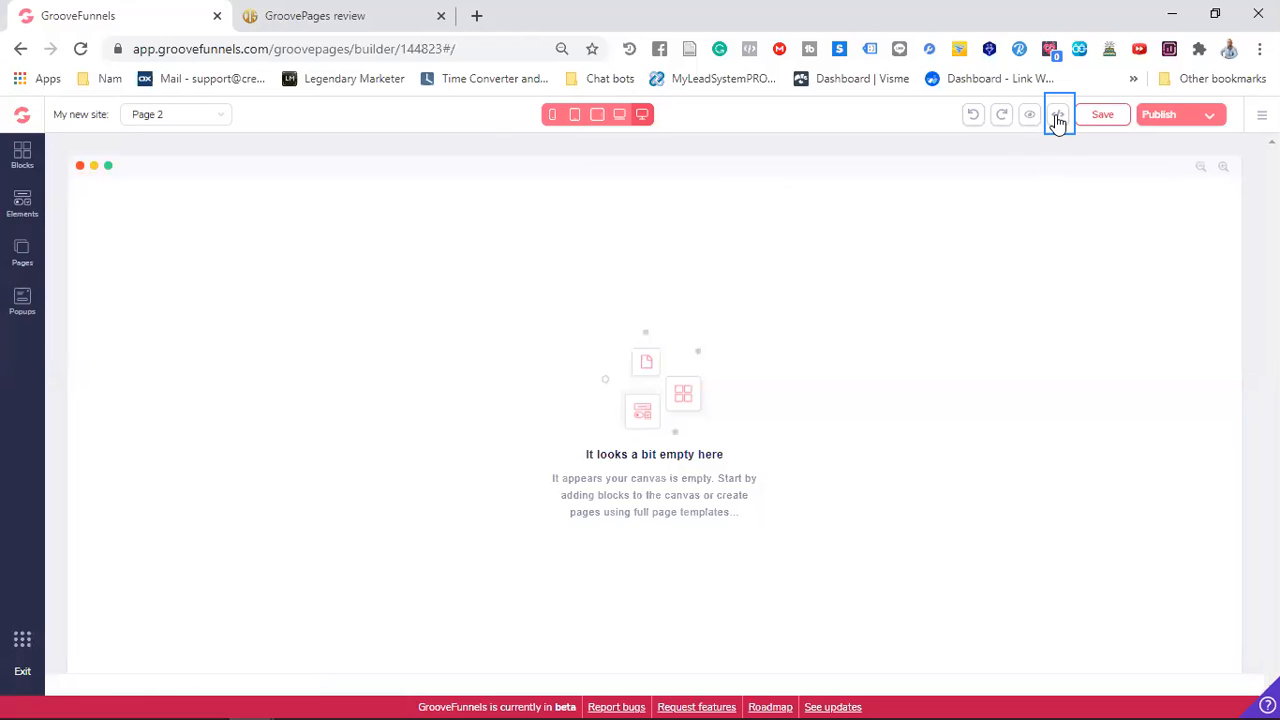
Paste the copied page code into Page 2's source code, save it and check the imported layout
left_click(1058, 118)
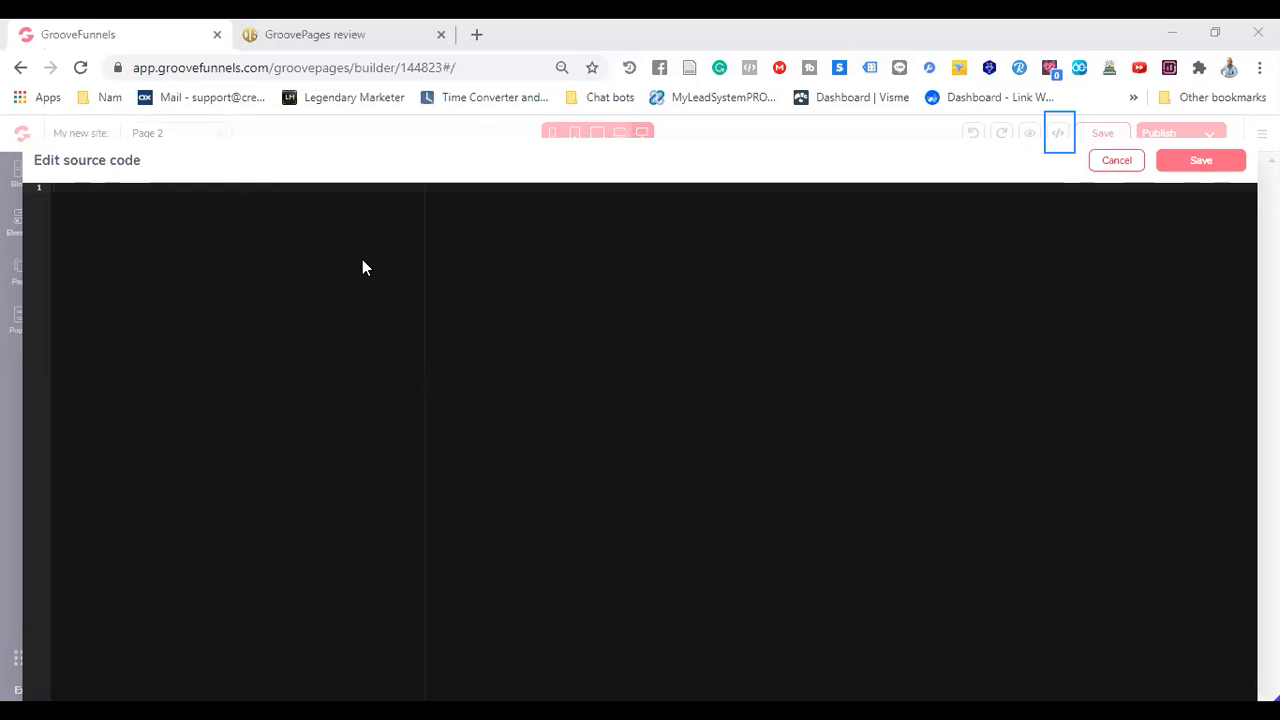
right_click(80, 207)
left_click(120, 349)
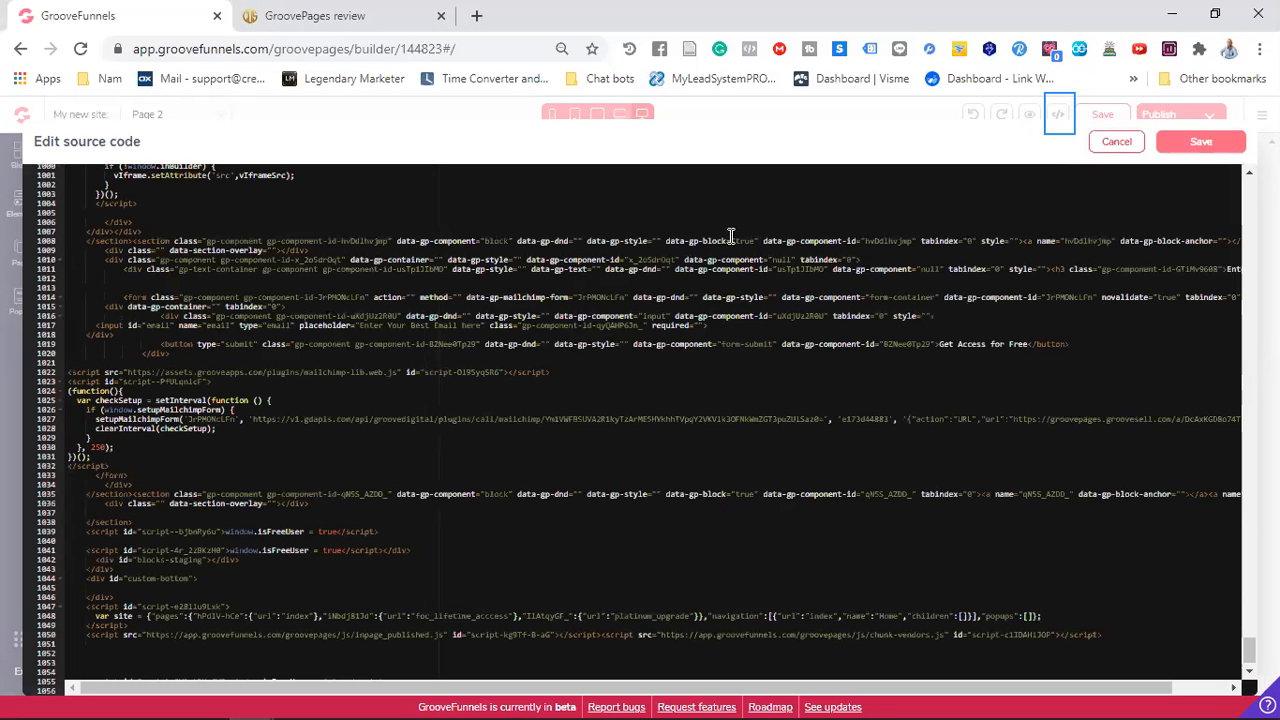
left_click(1183, 148)
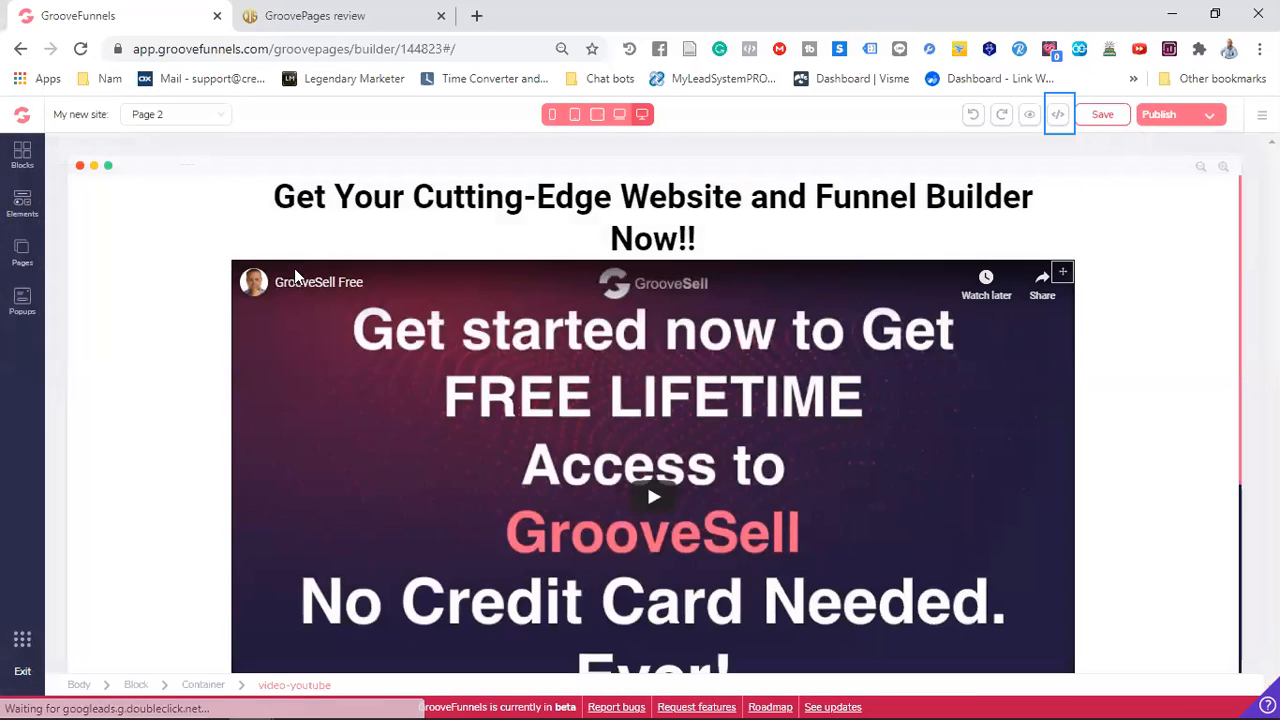
scroll(260, 260, "down", 5)
scroll(240, 215, "up", 5)
left_click(220, 197)
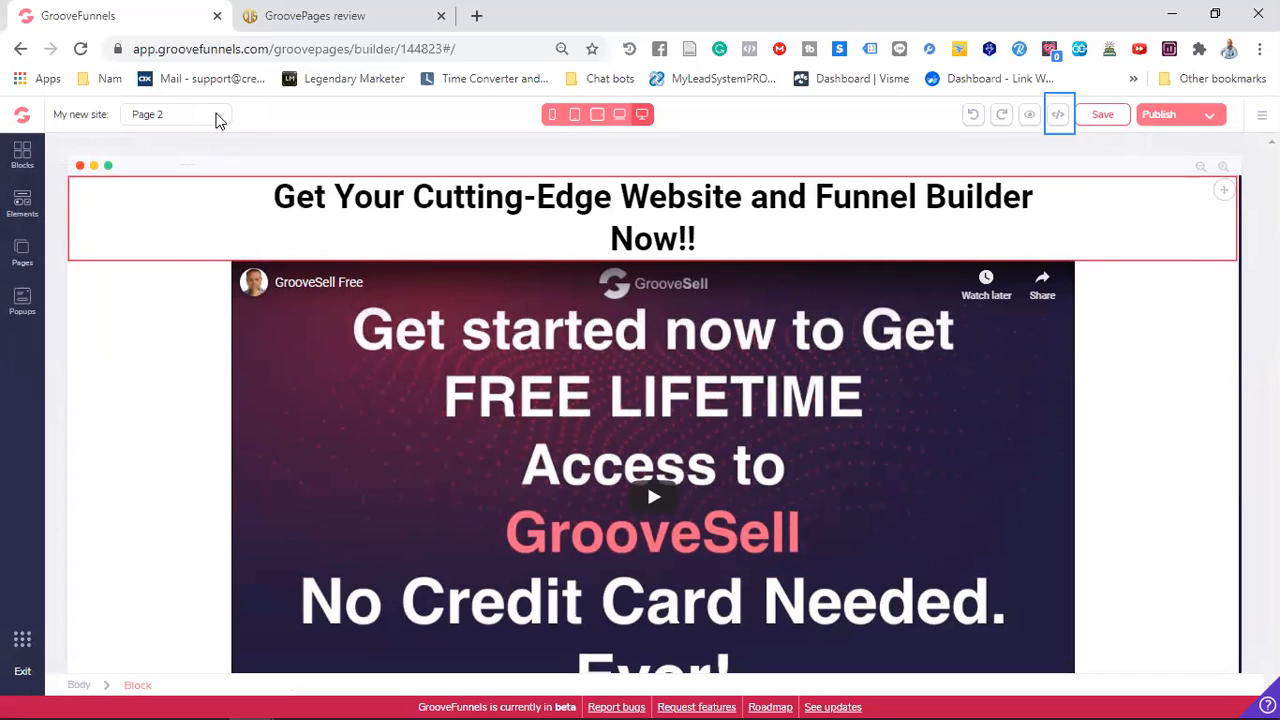
Add a third page to the site, starting from a blank canvas
left_click(219, 118)
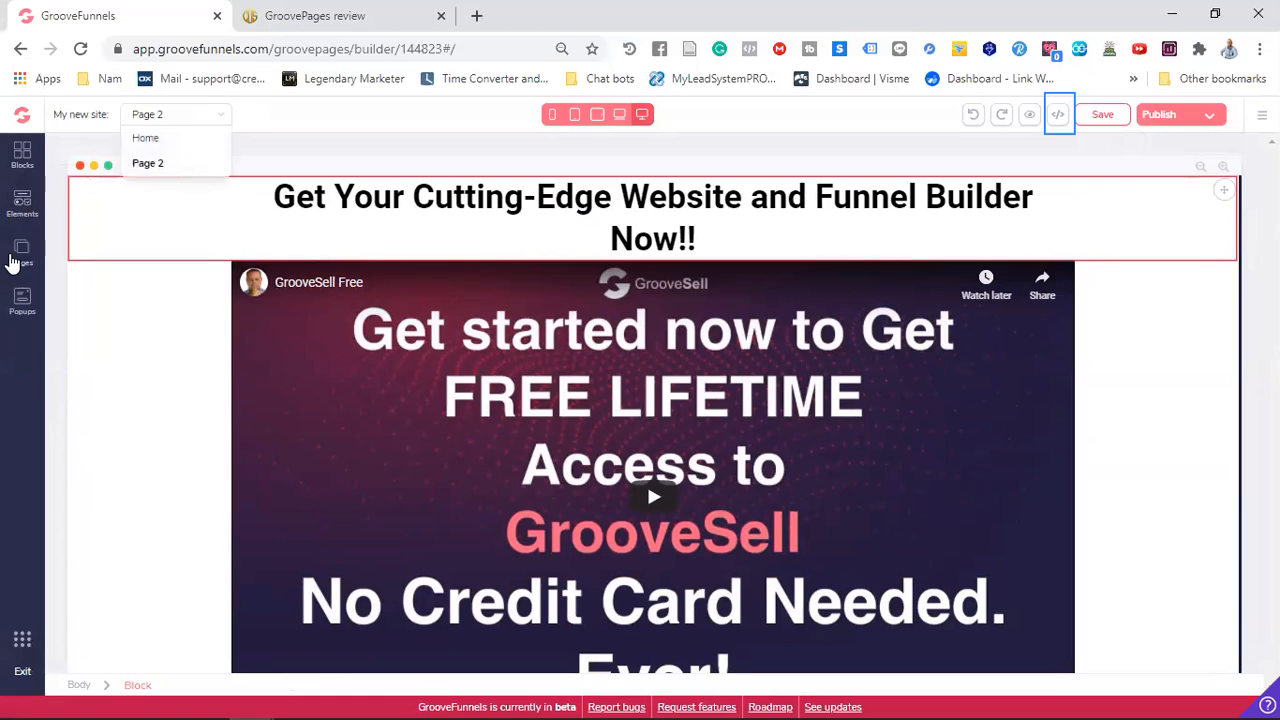
left_click(14, 258)
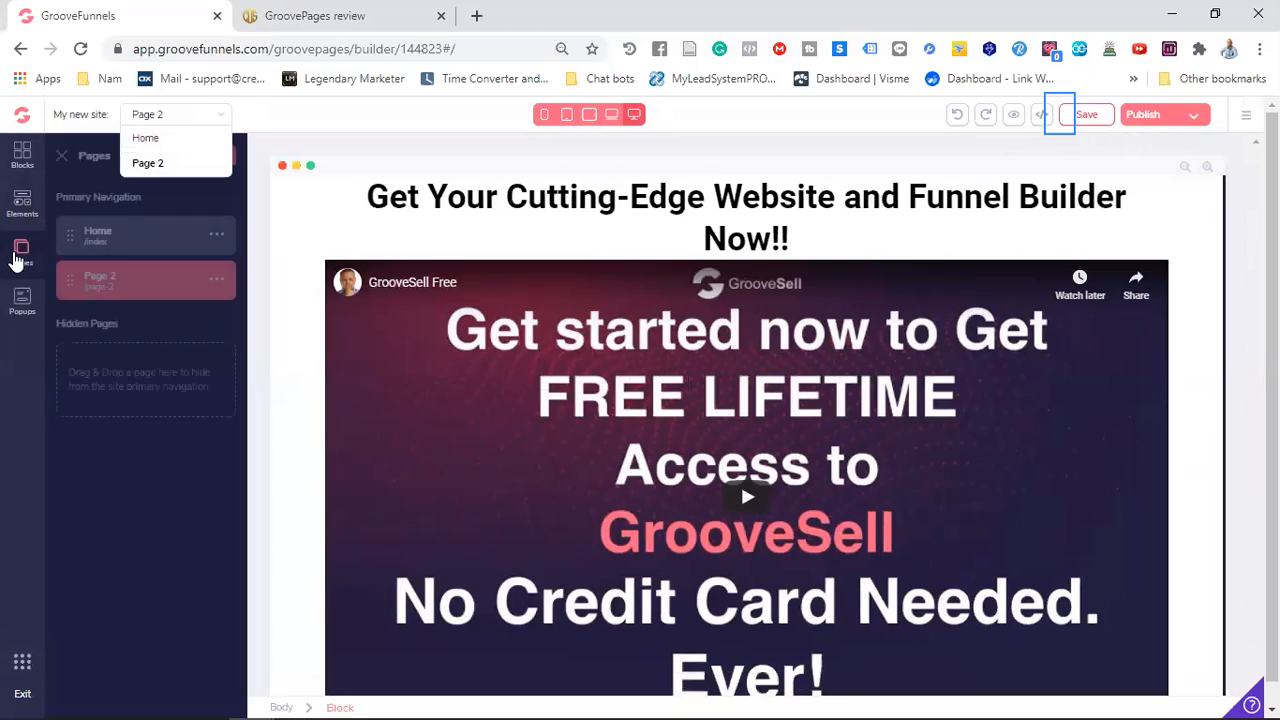
left_click(229, 197)
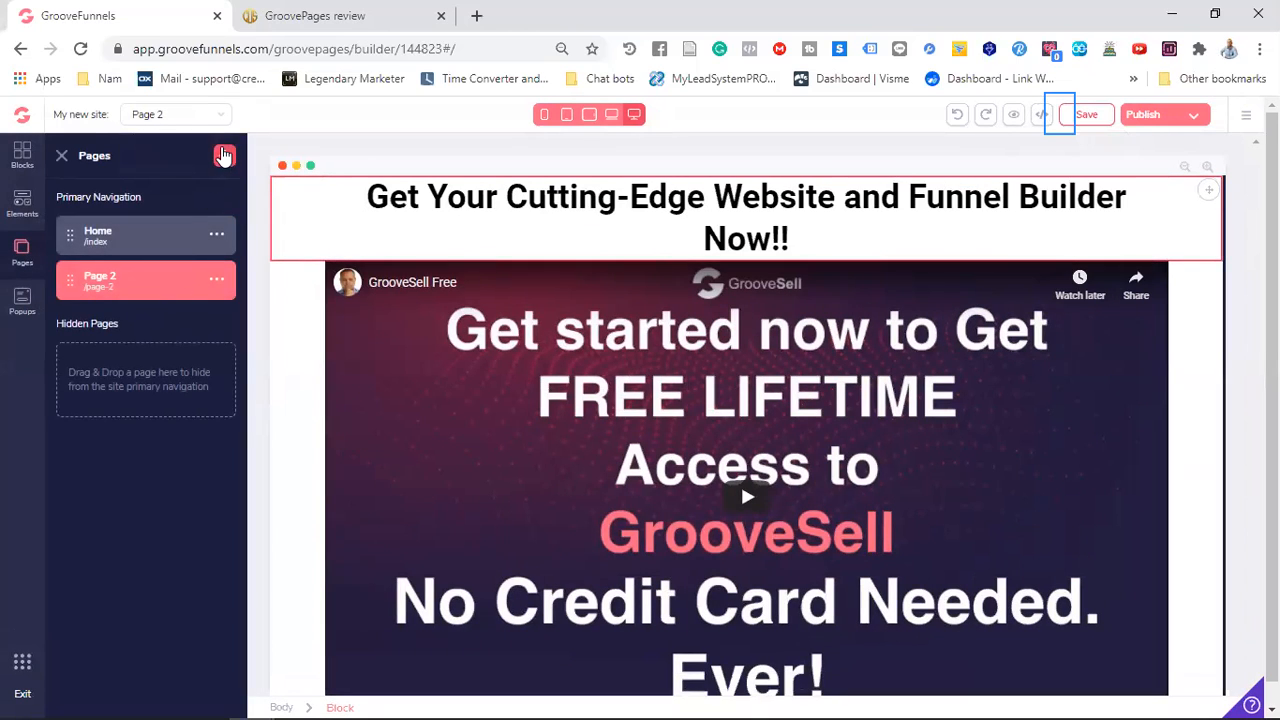
left_click(224, 156)
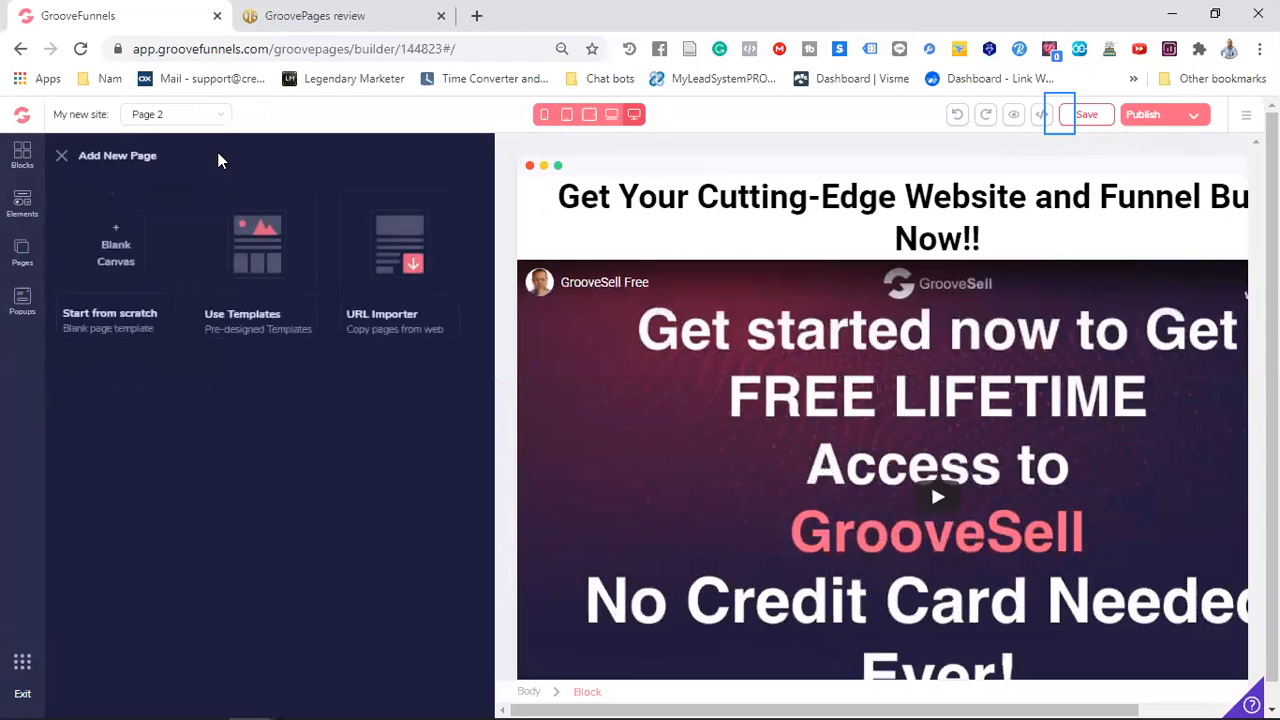
left_click(117, 258)
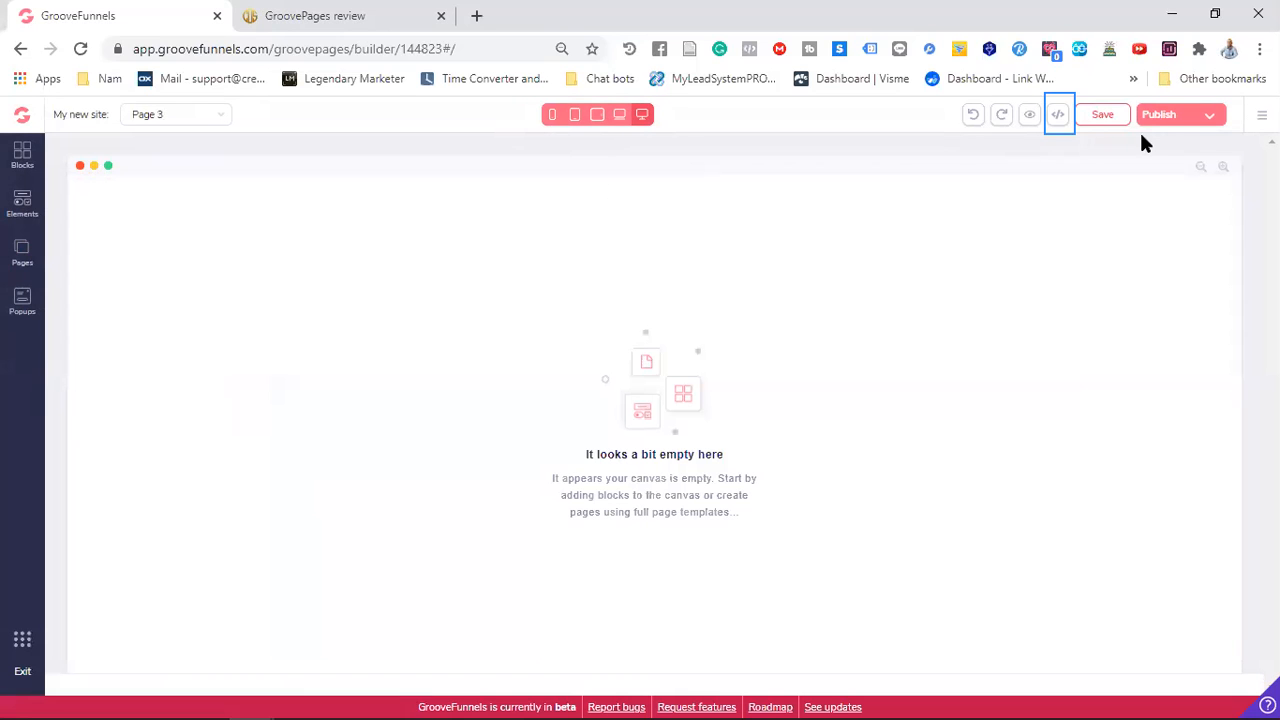
Paste the copied page code into Page 3's source code, save it and check the imported layout
left_click(1058, 118)
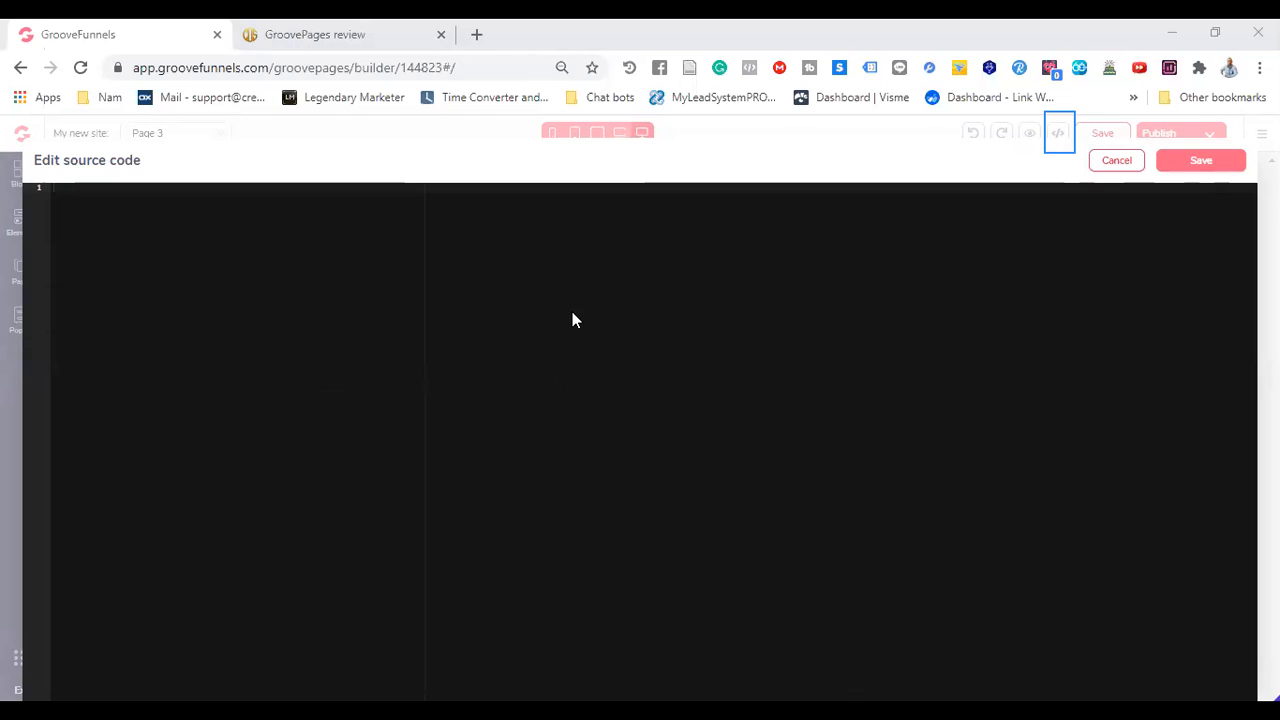
right_click(206, 291)
left_click(280, 436)
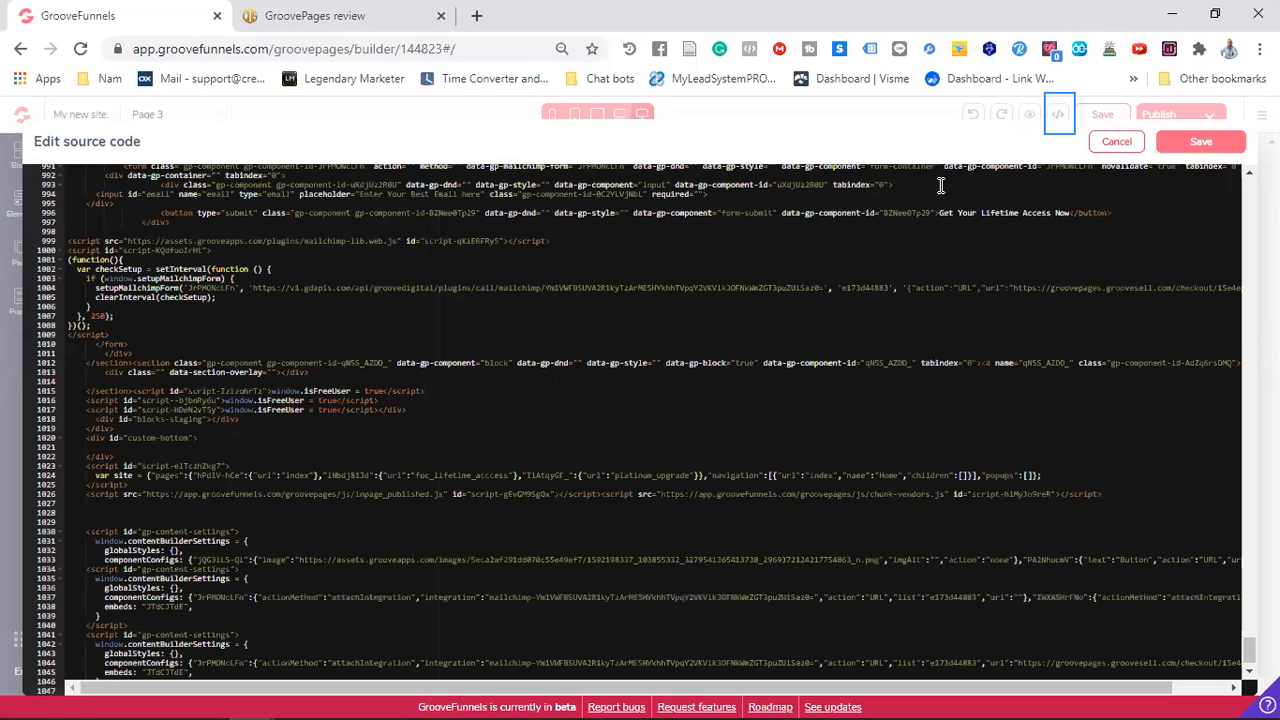
left_click(1192, 144)
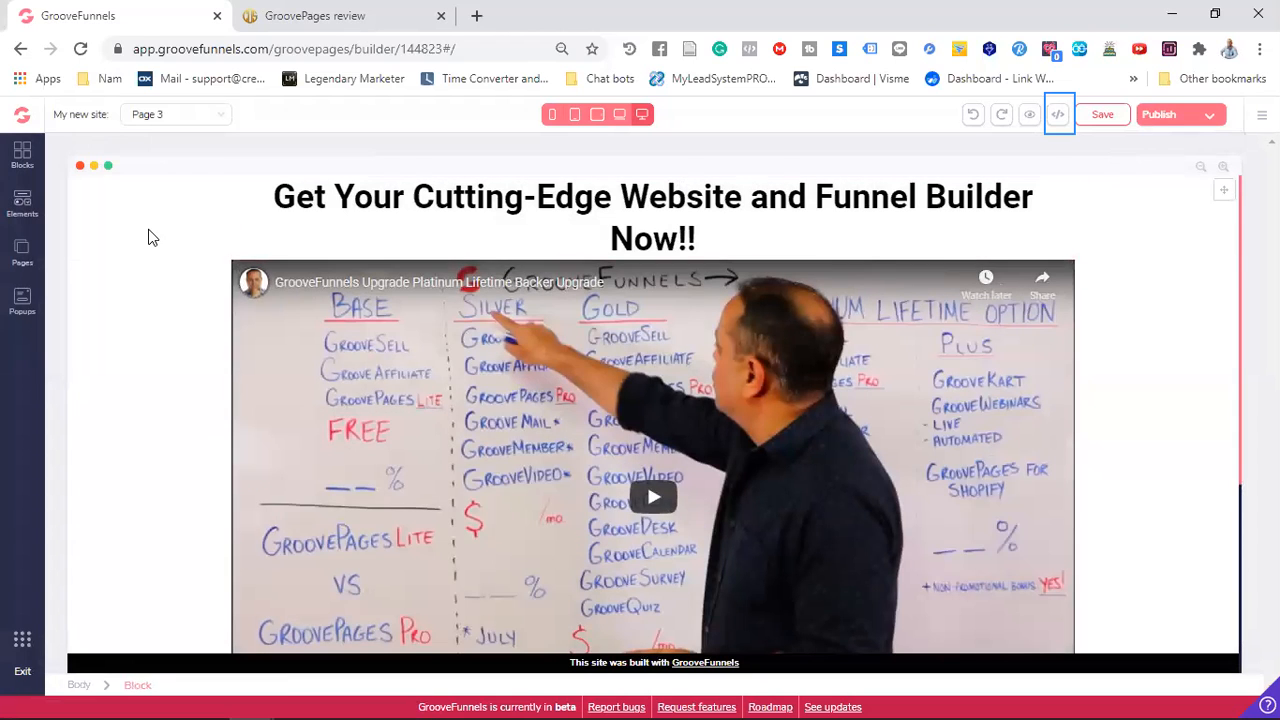
scroll(251, 287, "down", 3)
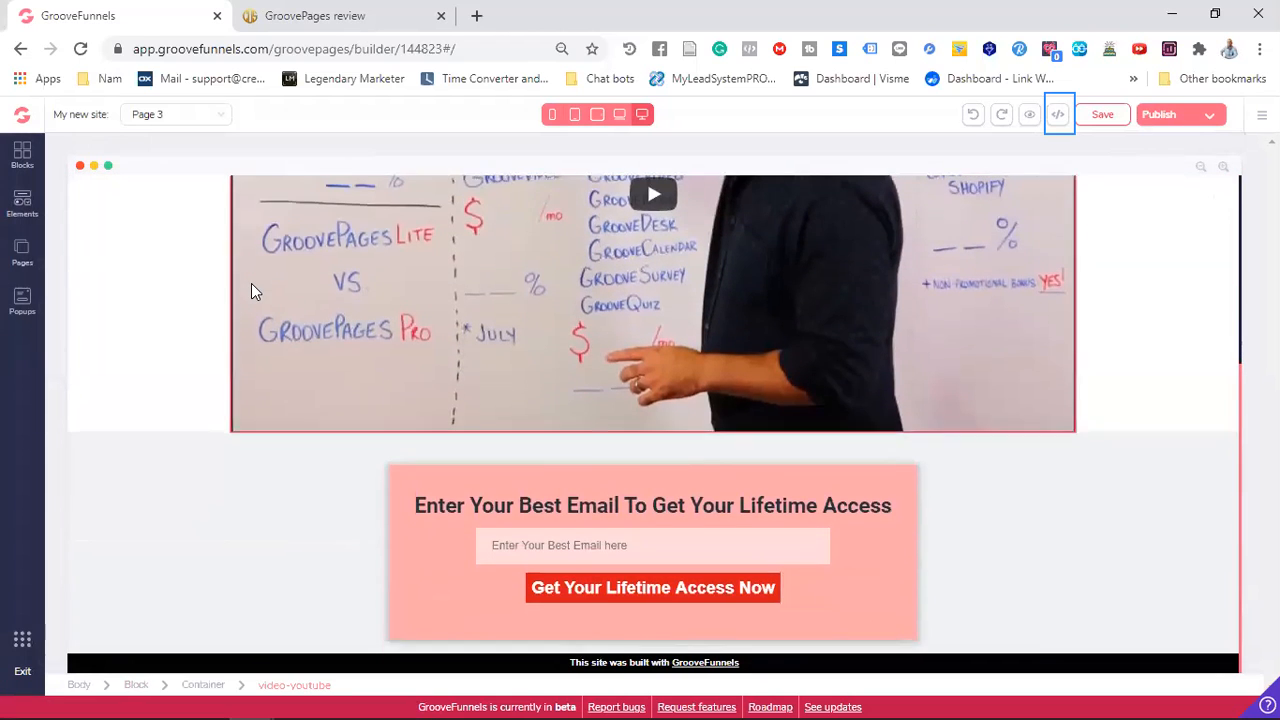
scroll(251, 283, "up", 3)
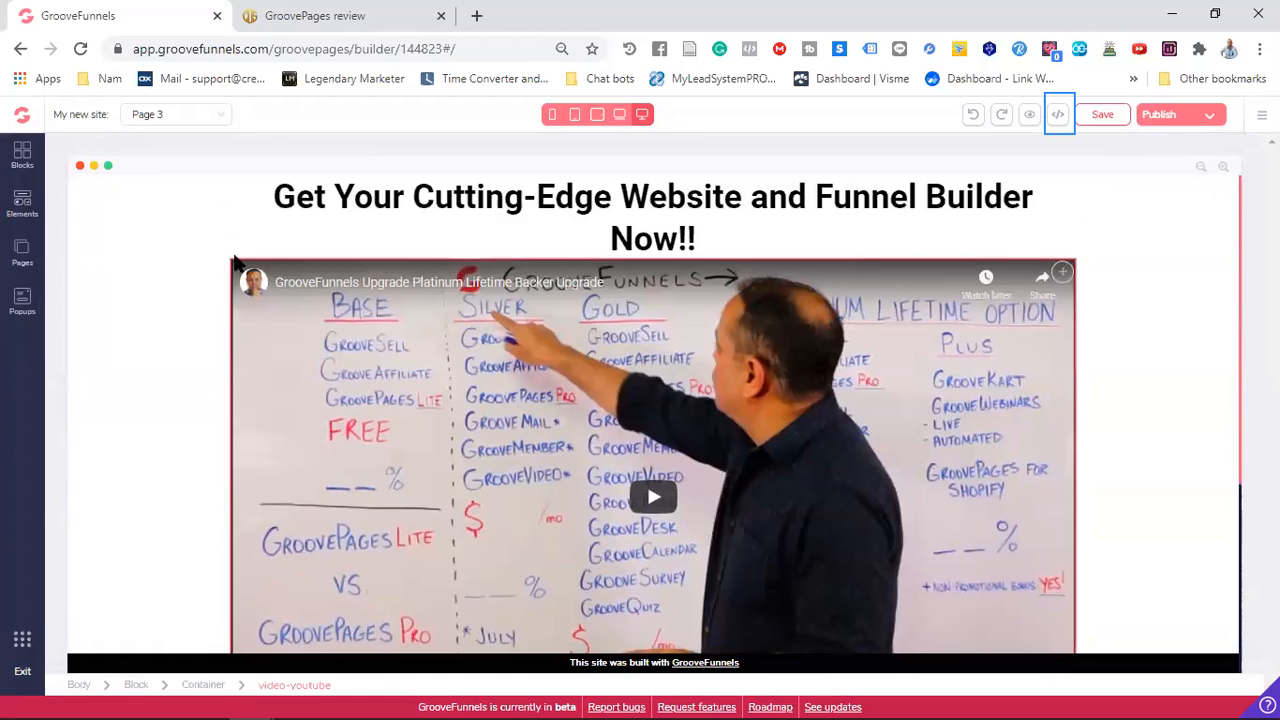
Try to rename Page 3 as "Upgrade"
left_click(22, 254)
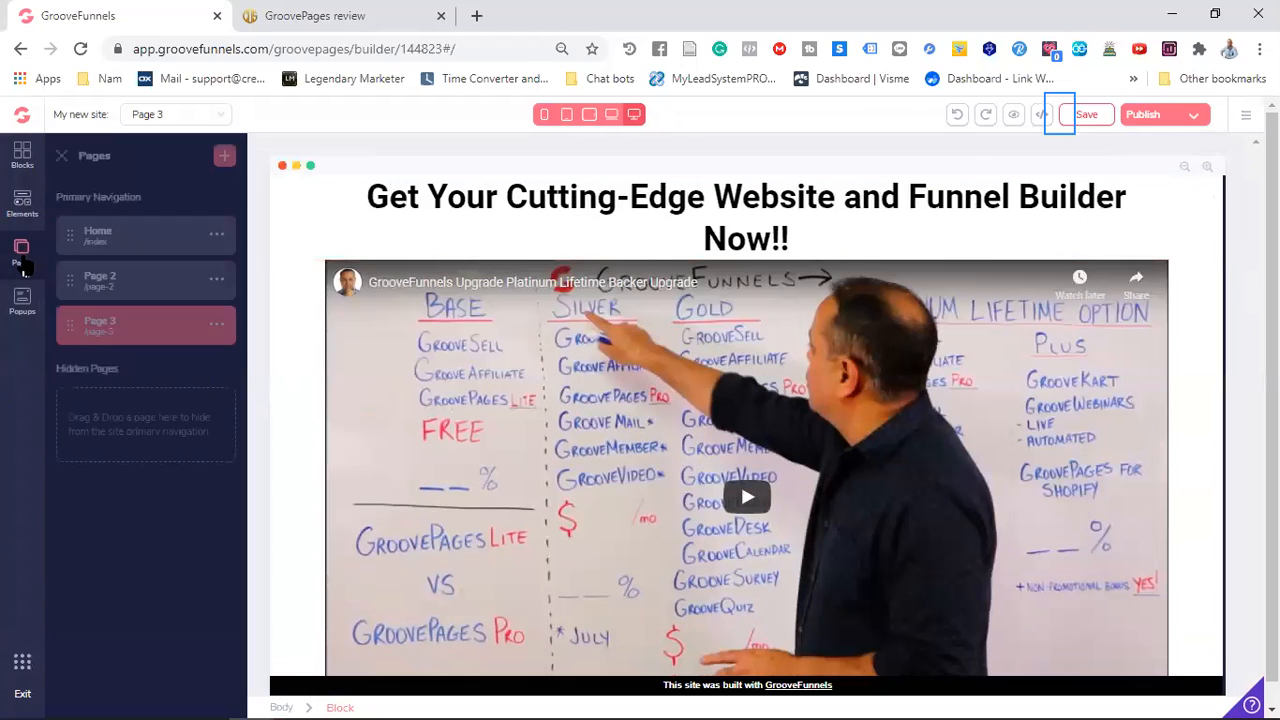
left_click(216, 332)
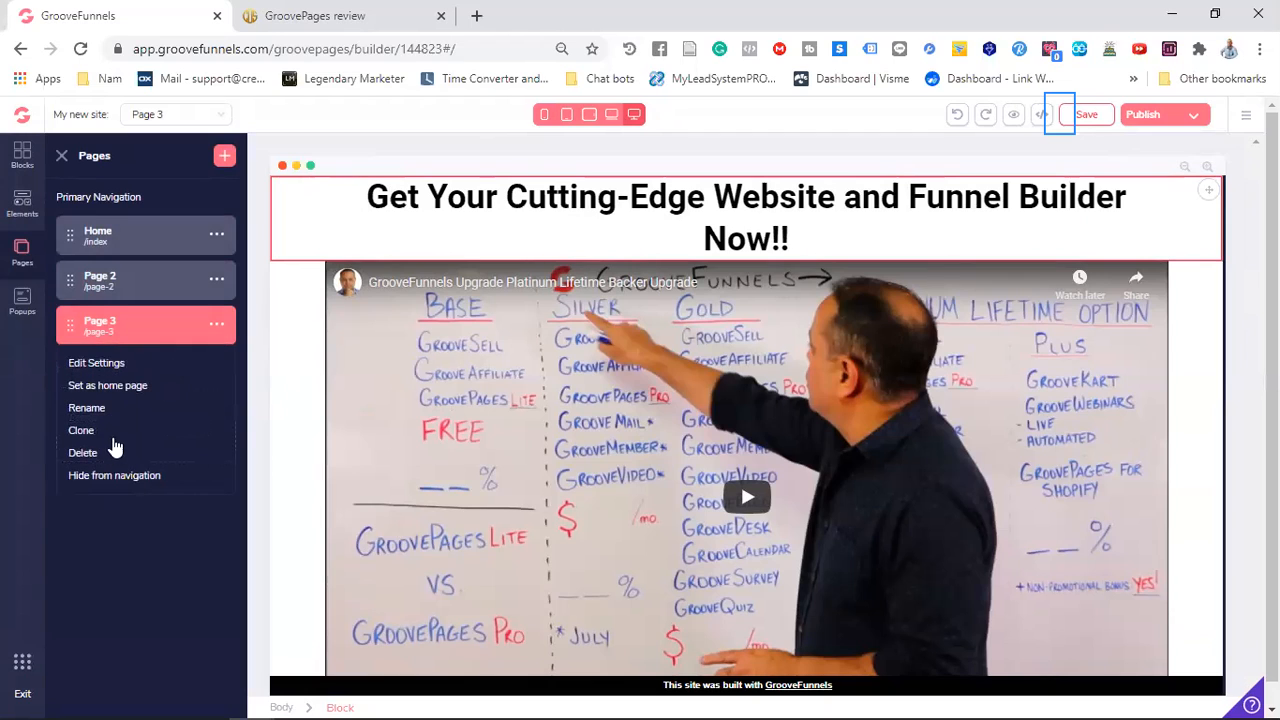
left_click(101, 410)
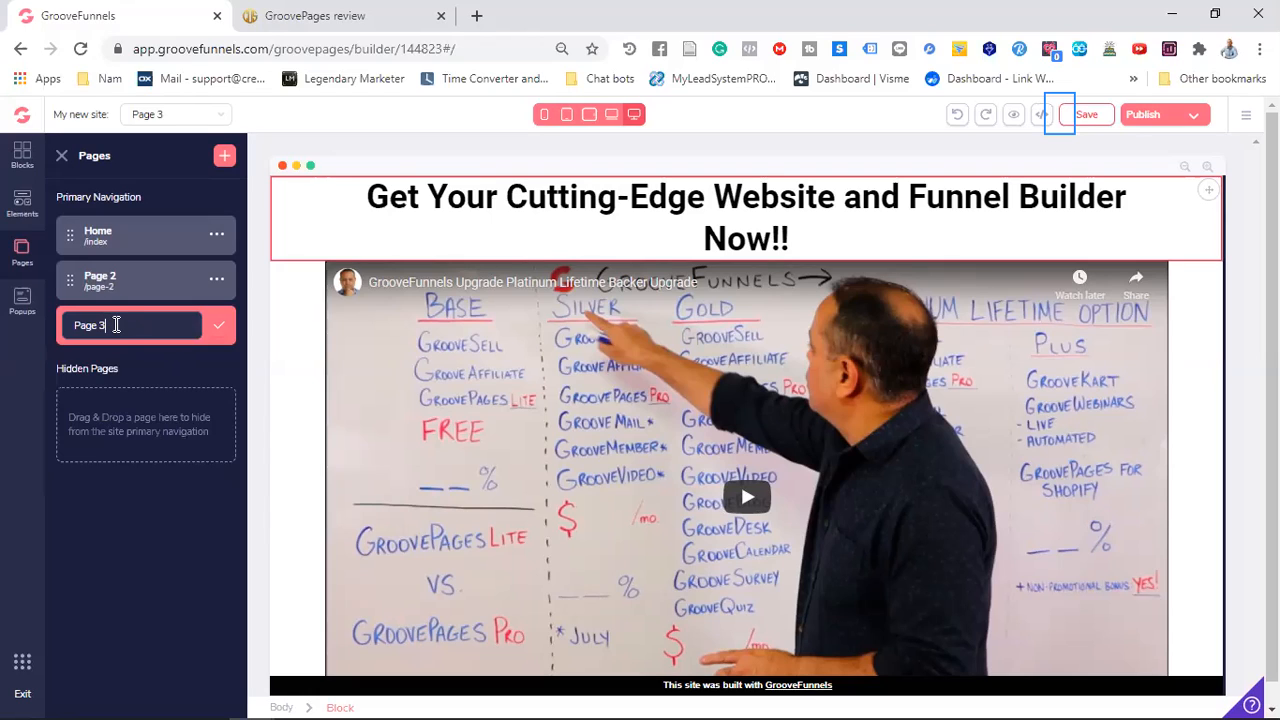
key("BackSpace")
key("BackSpace")
key("BackSpace")
key("BackSpace")
key("BackSpace")
key("BackSpace")
type("Upgrade")
Try to rename Page 2 as "Free Funnels" and leave for the Home page
left_click(217, 281)
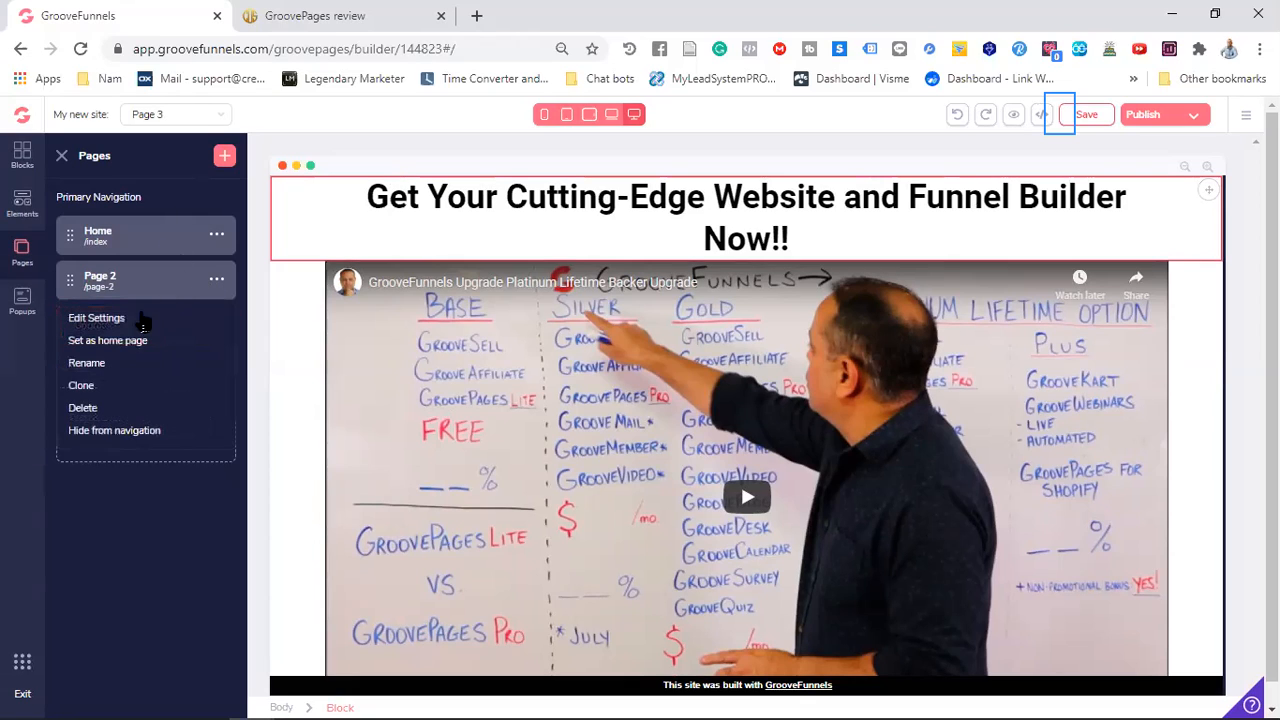
left_click(88, 362)
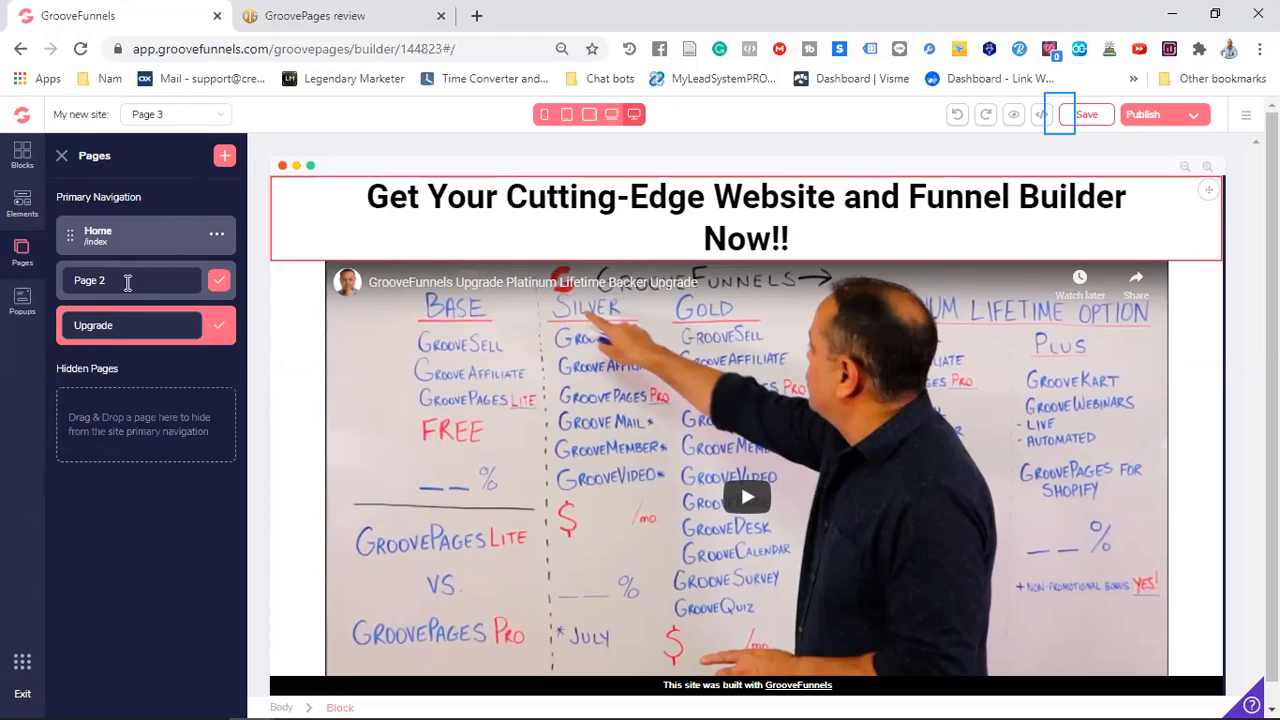
key("BackSpace")
key("BackSpace")
key("BackSpace")
key("BackSpace")
key("BackSpace")
type("Fre")
type("e Fy")
type("unne")
type("ls")
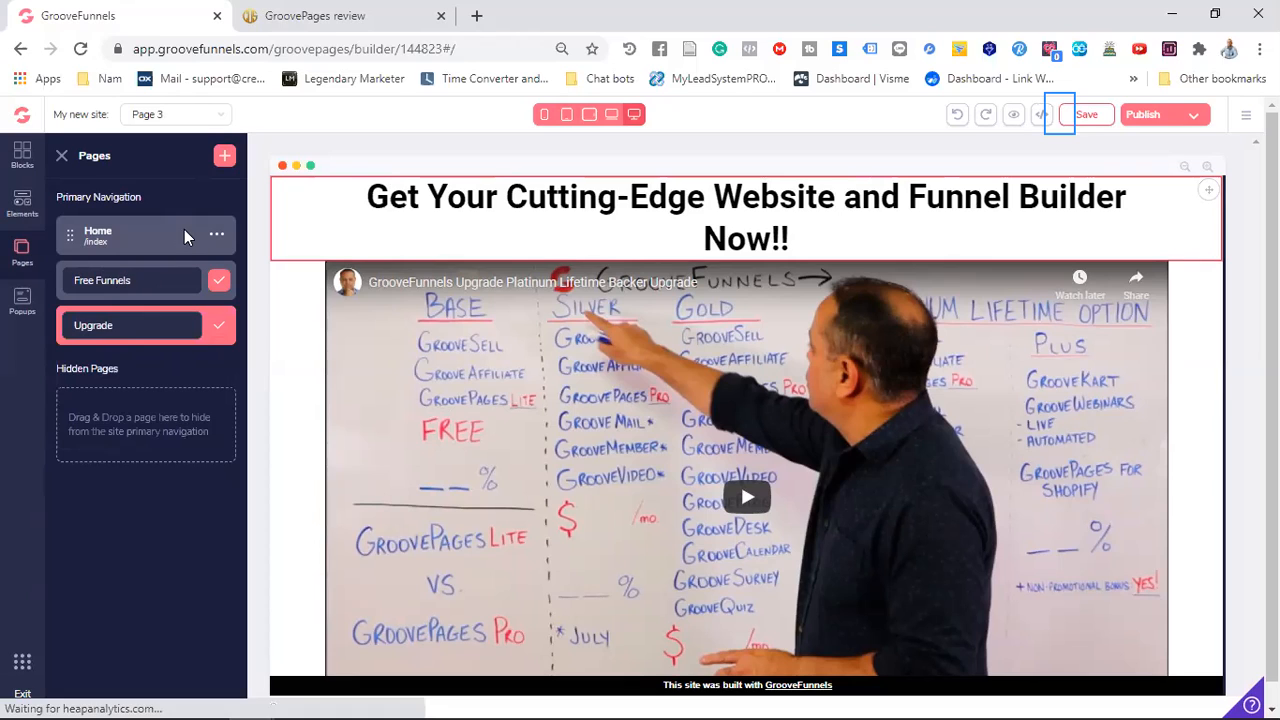
left_click(180, 337)
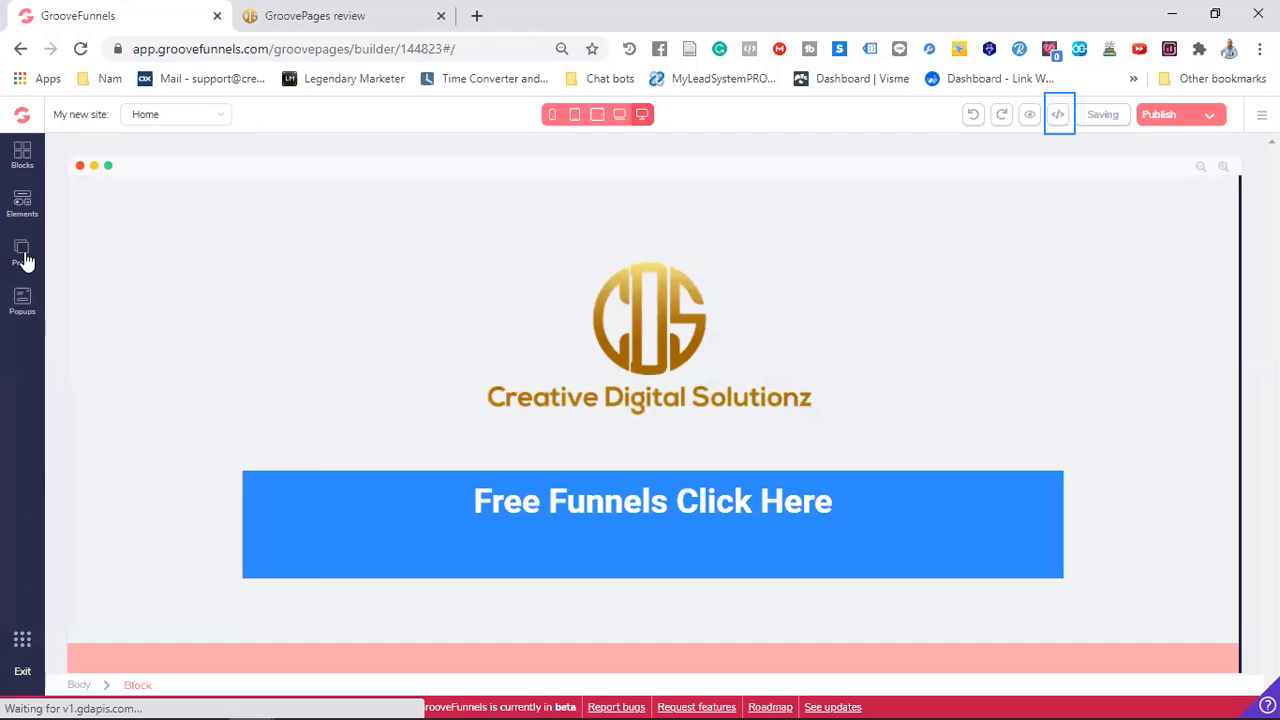
Rename Page 3 as "Upgrade page"
left_click(22, 252)
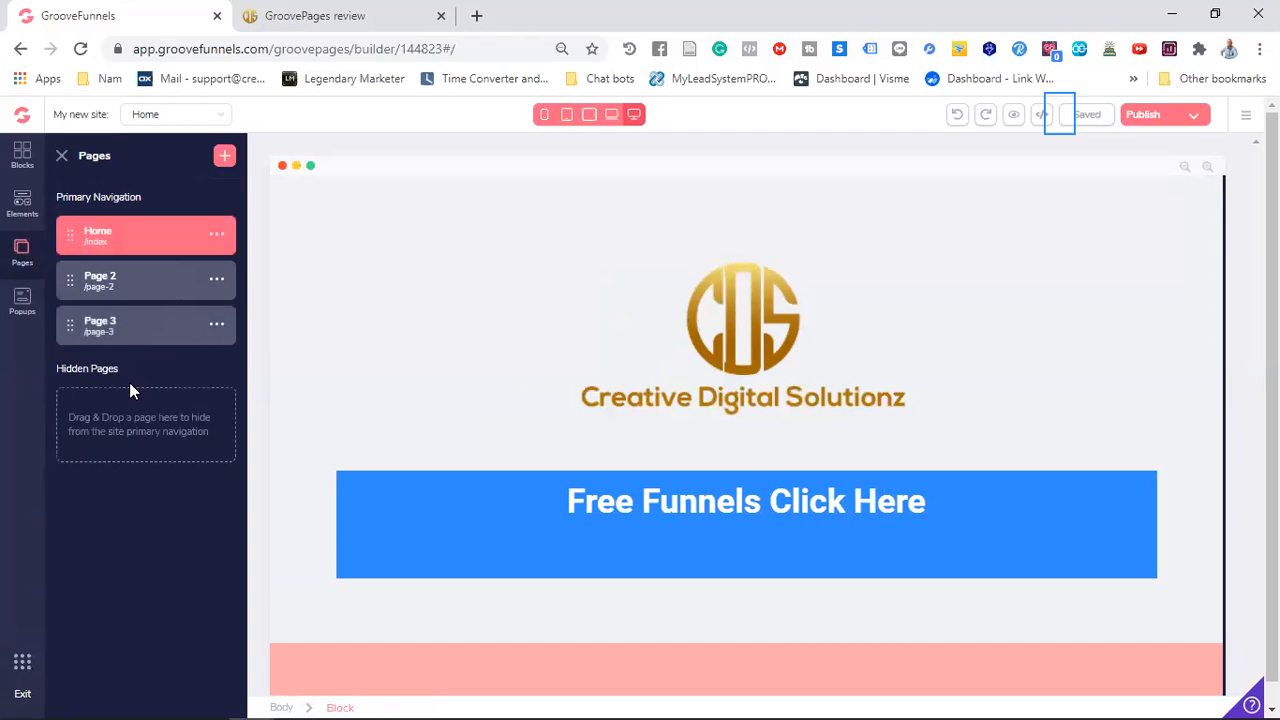
left_click(216, 324)
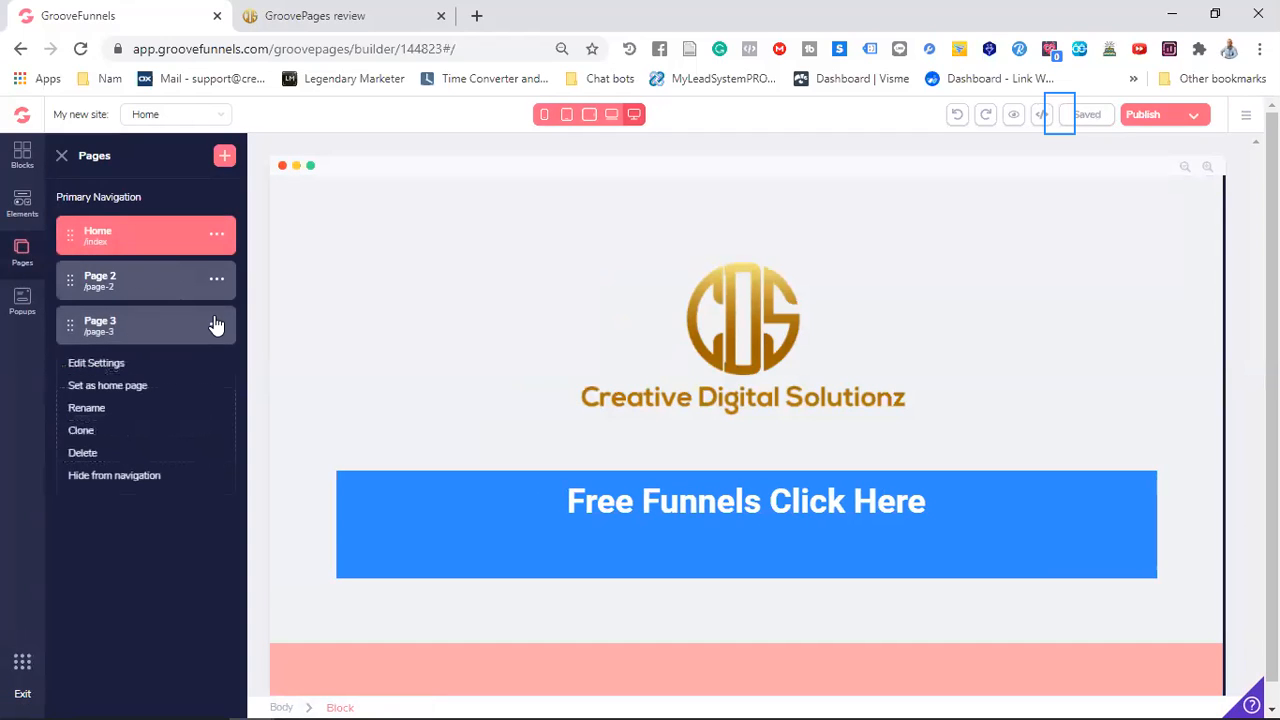
left_click(94, 410)
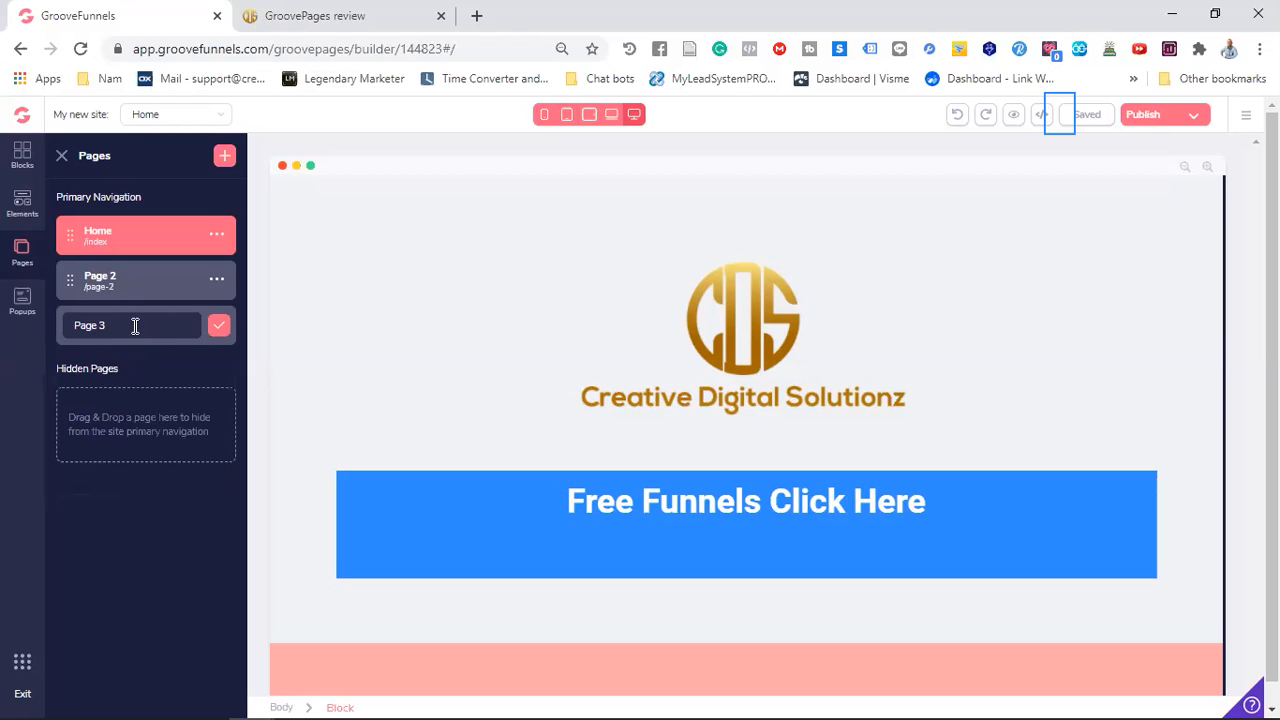
key("BackSpace")
key("BackSpace")
key("BackSpace")
key("BackSpace")
key("BackSpace")
key("BackSpace")
type("Upgrade page")
left_click(215, 333)
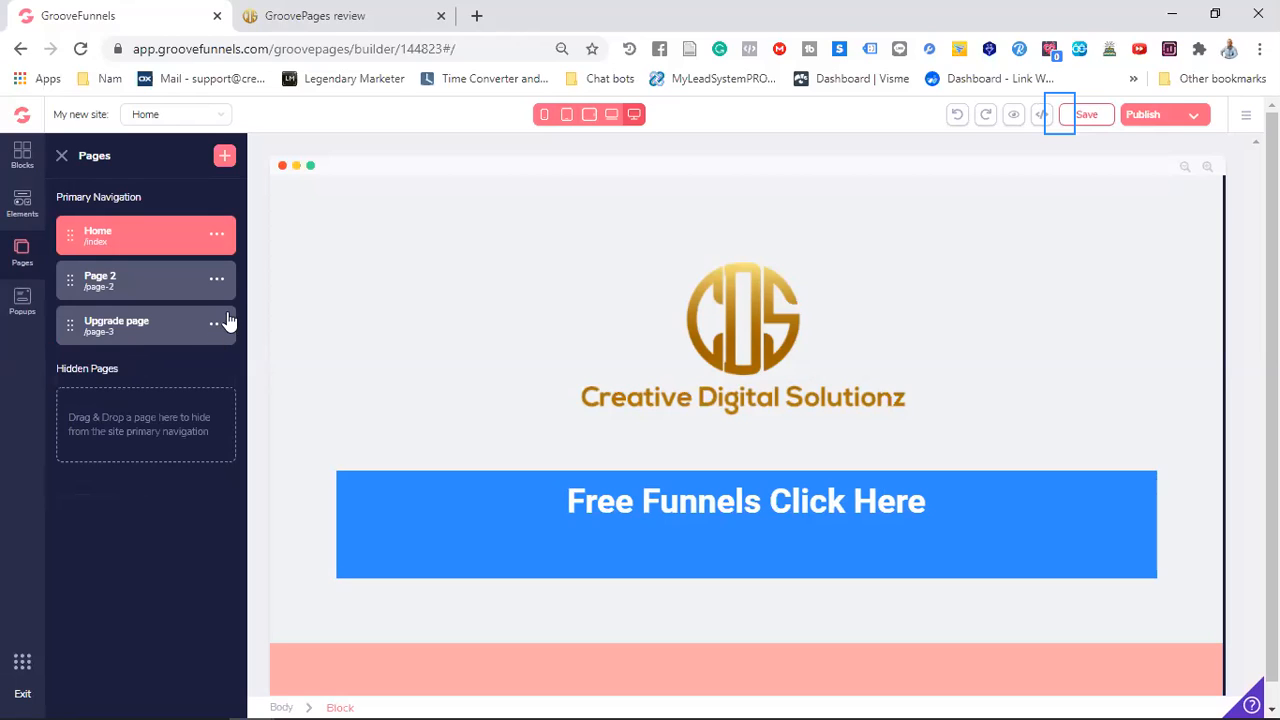
Rename Page 2 as "Funnels funnels"
left_click(217, 281)
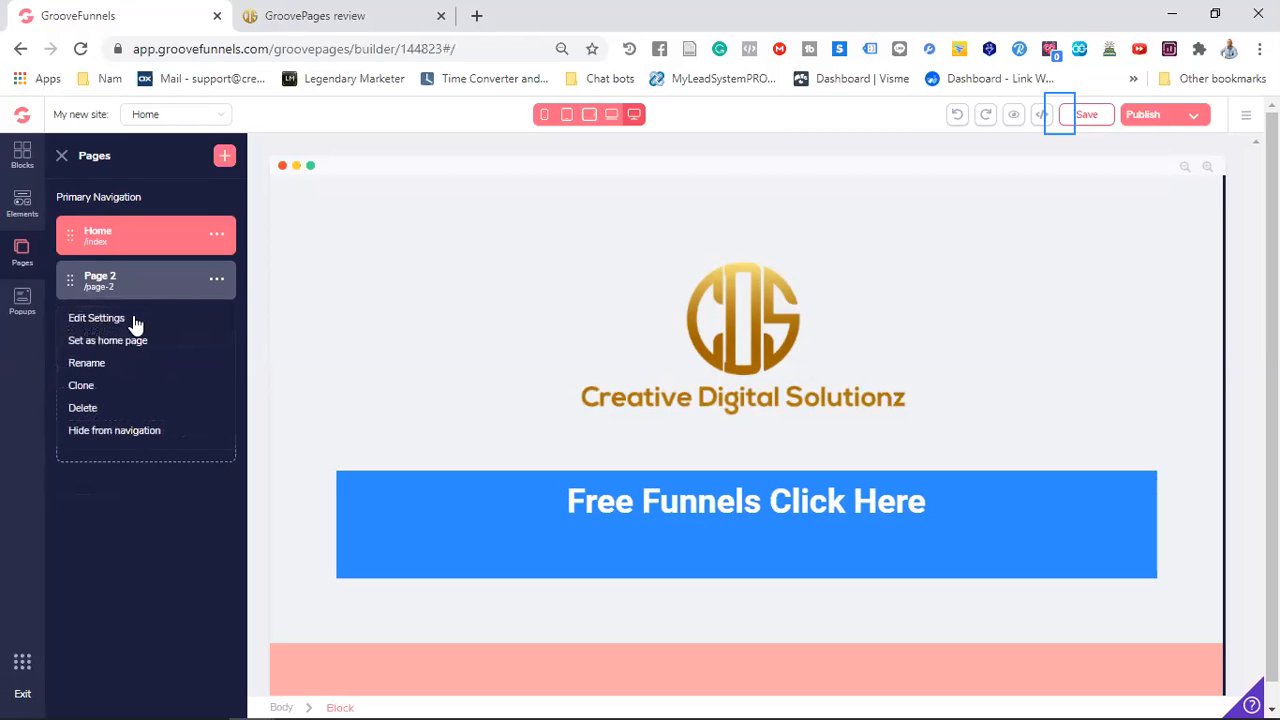
left_click(95, 366)
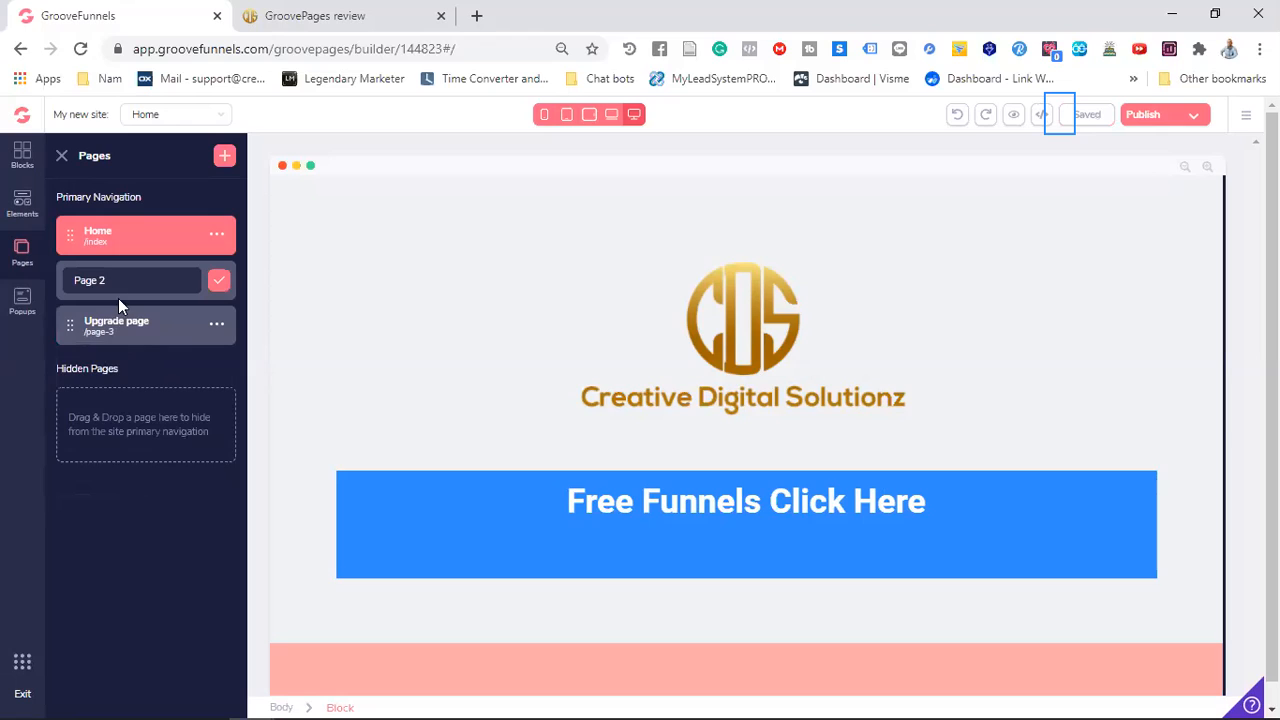
key("BackSpace")
key("BackSpace")
key("BackSpace")
key("BackSpace")
type("Funnels funnels")
left_click(219, 285)
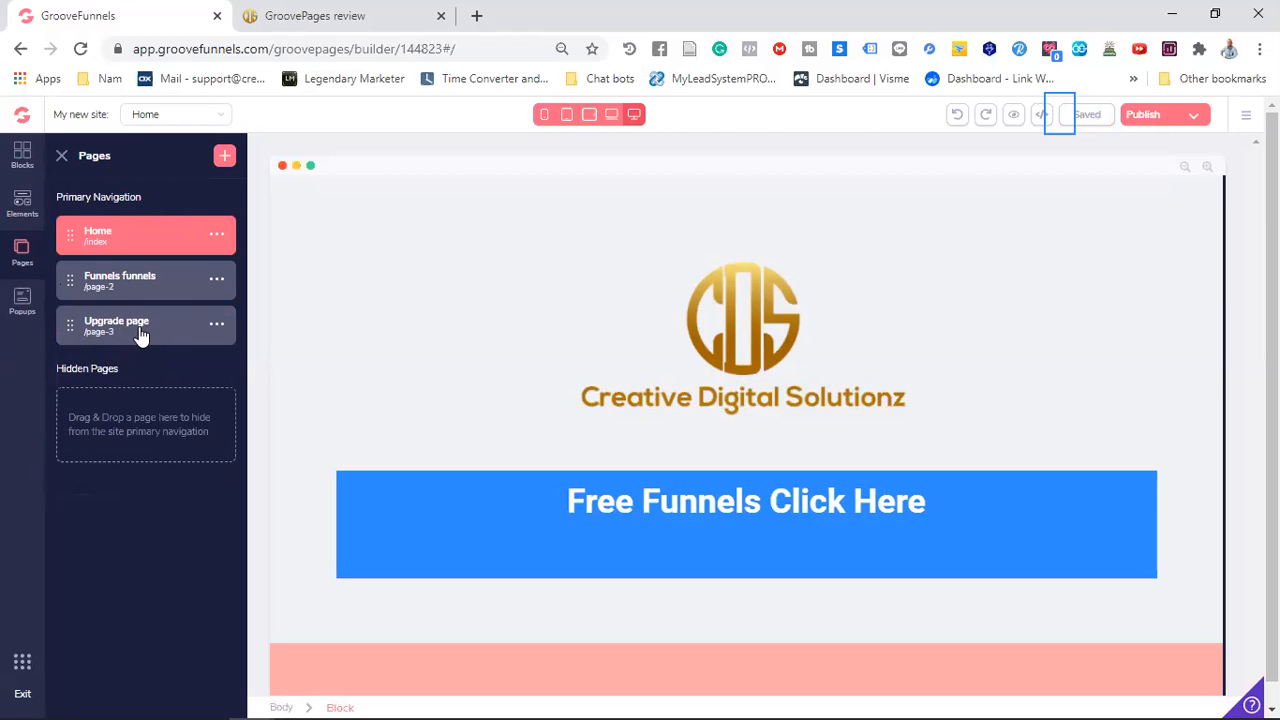
Move the "Upgrade page" and "Funnels funnels" pages out of the primary navigation into the hidden pages
left_click_drag(140, 334, 86, 390)
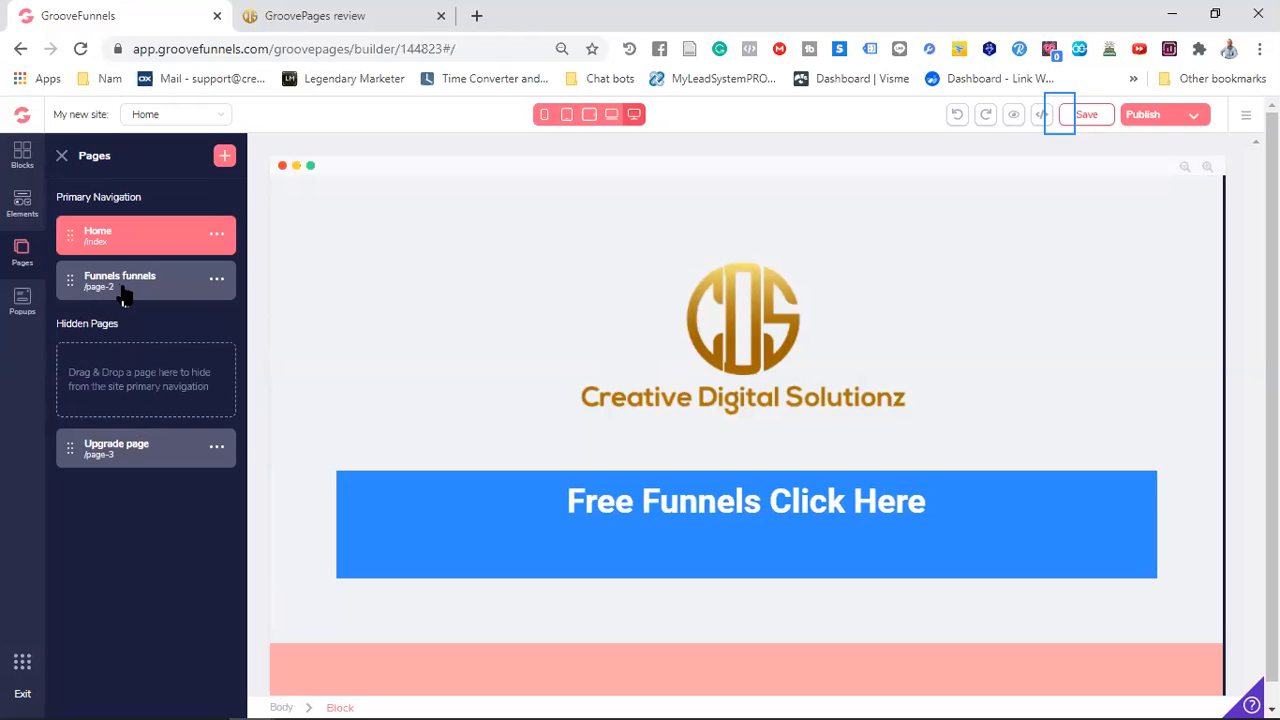
left_click_drag(122, 293, 84, 467)
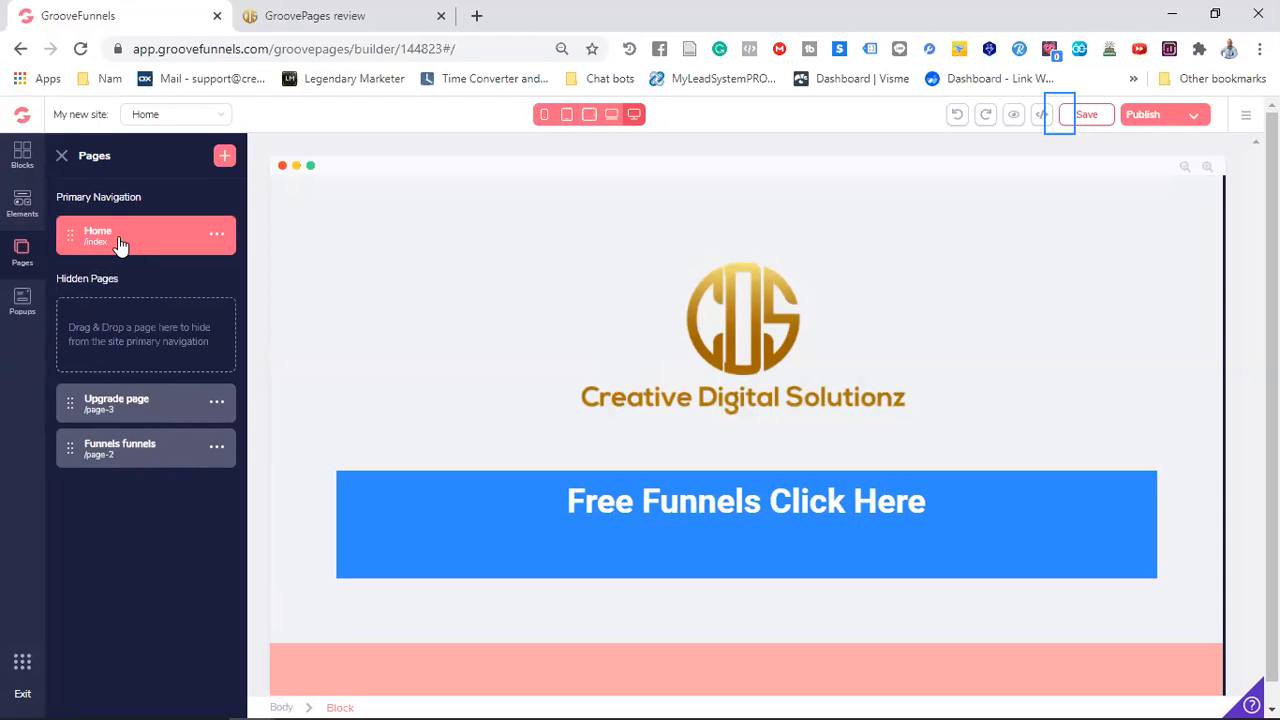
Open the "Funnels funnels" page and correct its name to "Free funnels"
left_click(218, 117)
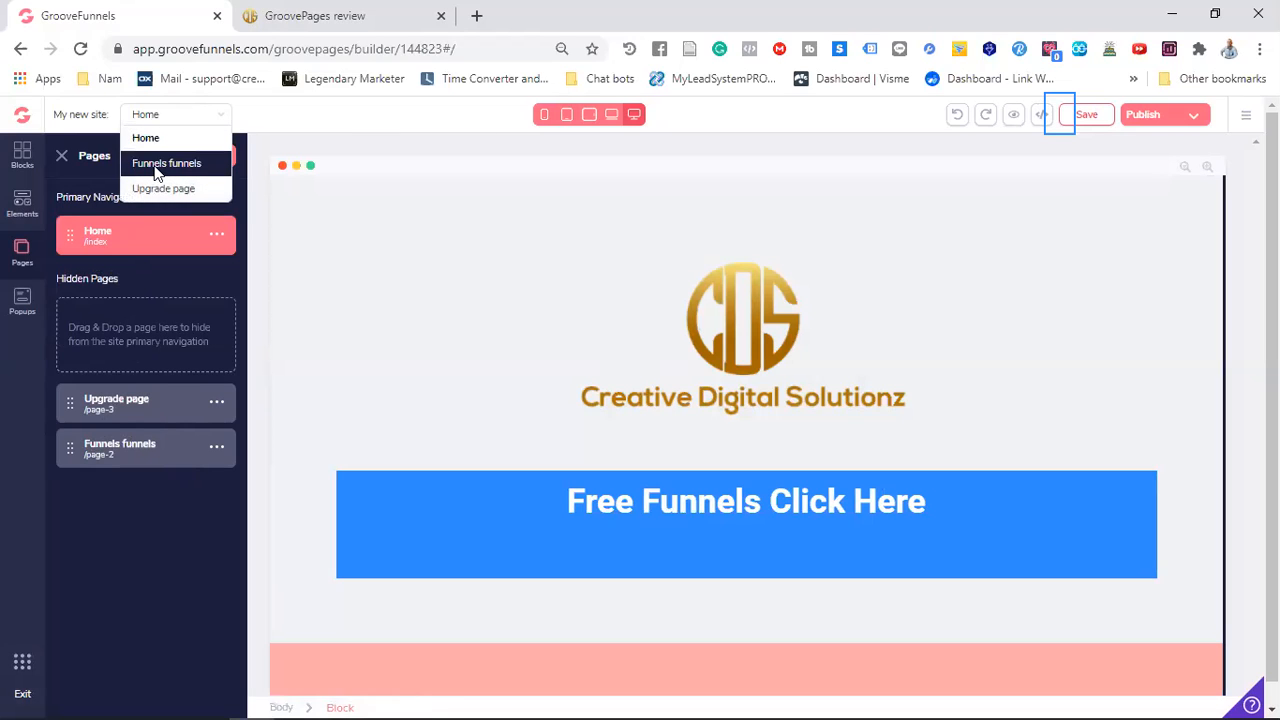
left_click(157, 168)
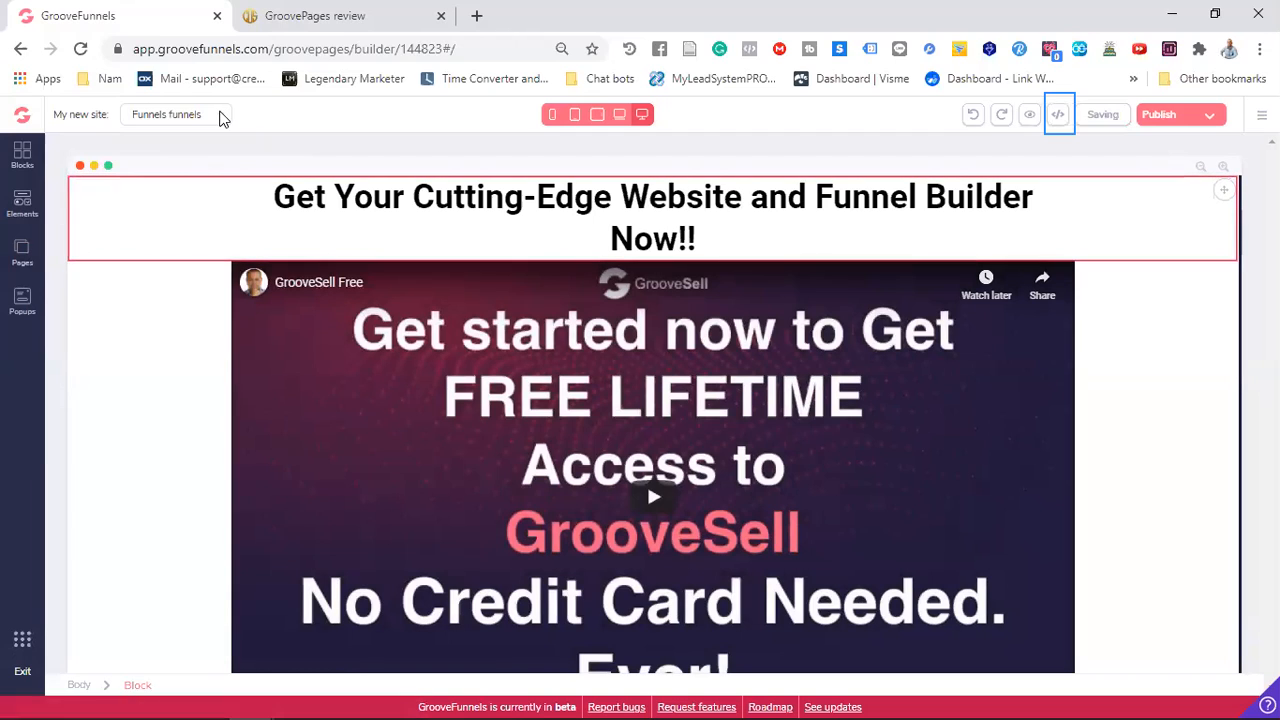
left_click(221, 117)
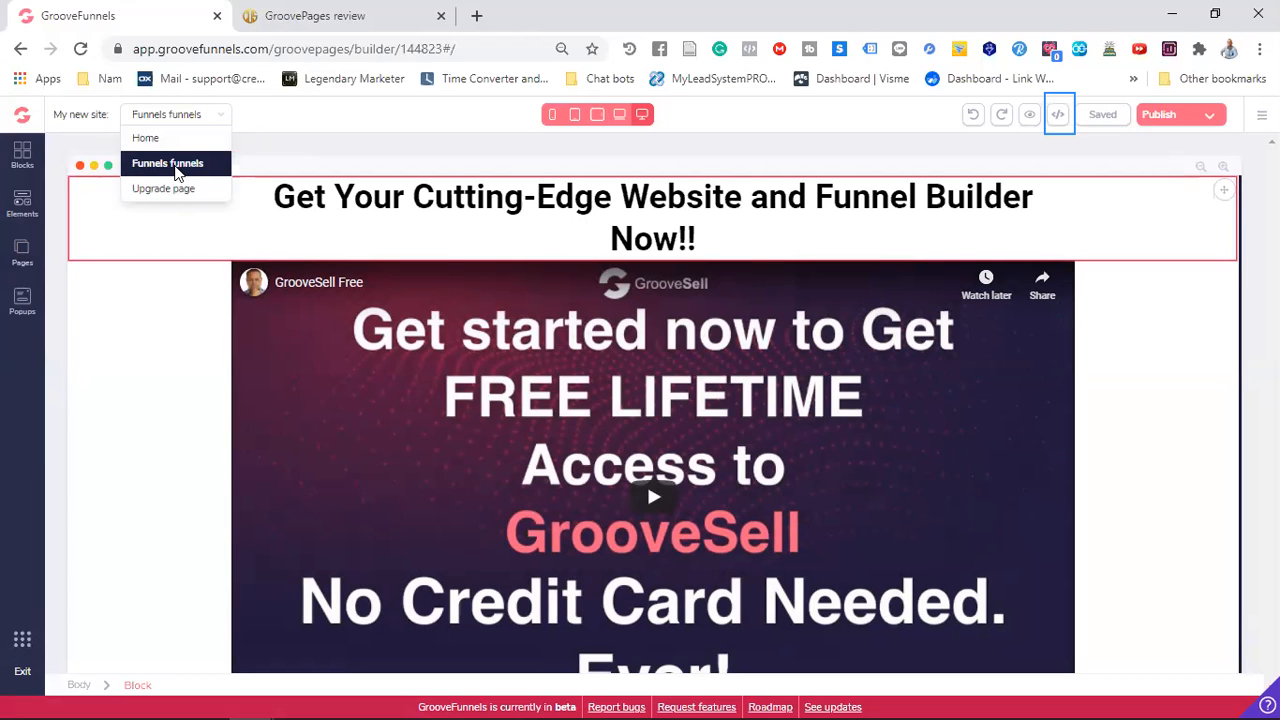
left_click(22, 255)
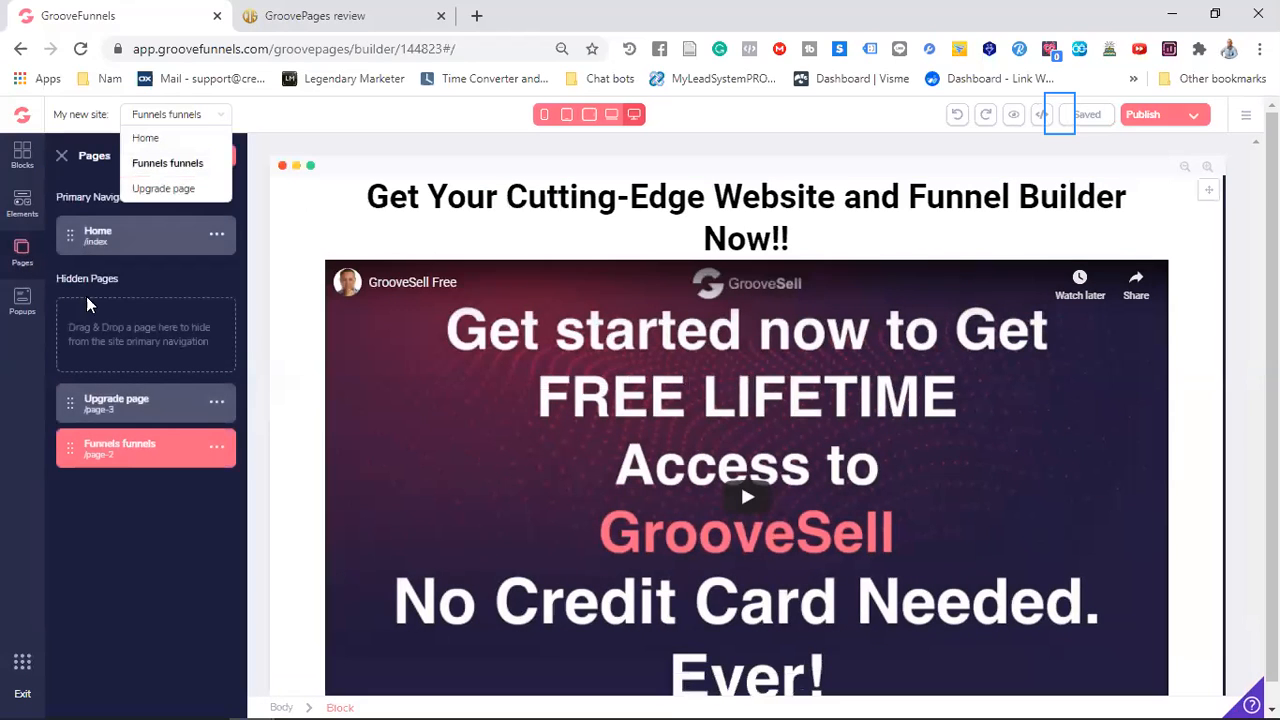
left_click(221, 455)
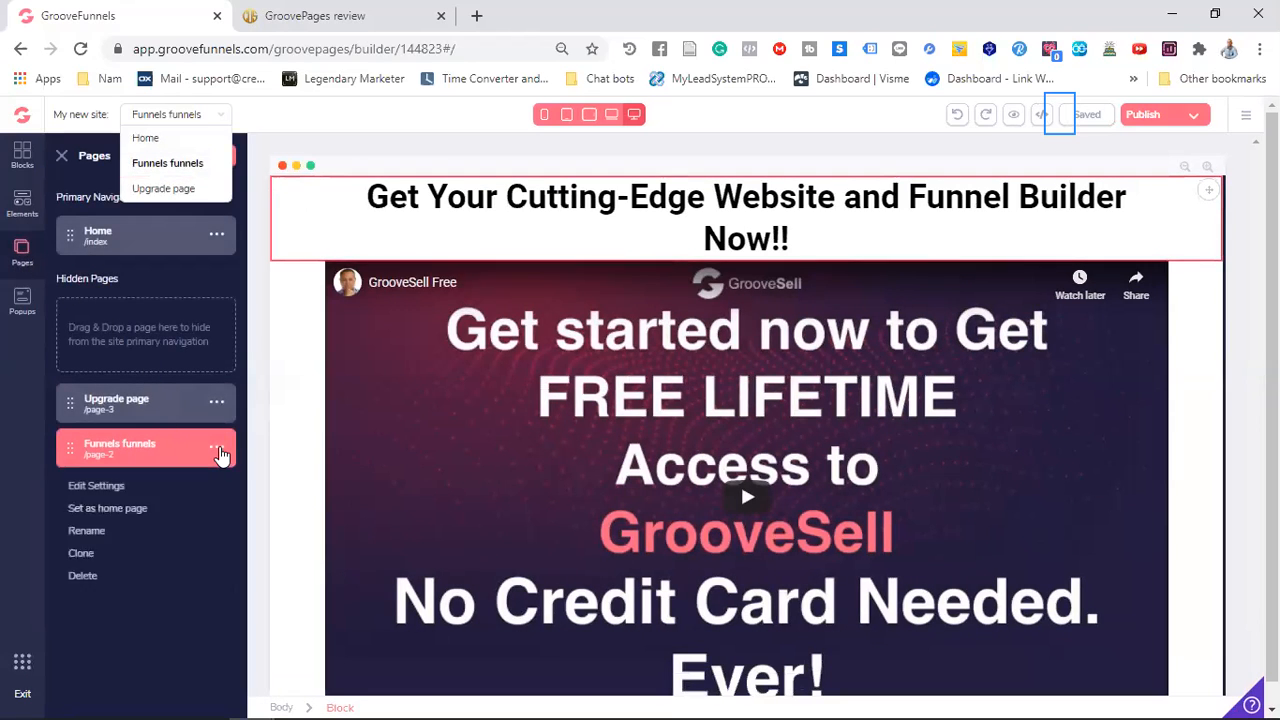
left_click(95, 531)
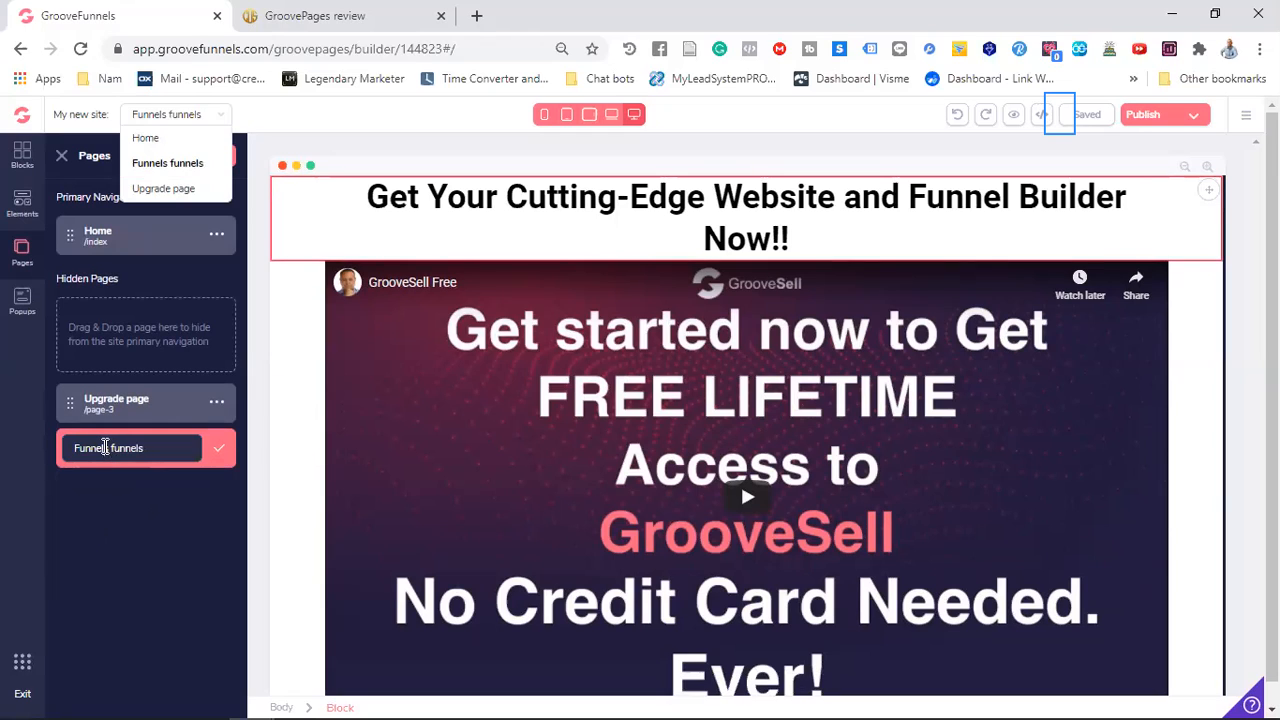
left_click(104, 447)
key("BackSpace")
key("BackSpace")
key("BackSpace")
key("BackSpace")
key("BackSpace")
key("BackSpace")
type("Free")
key("Delete")
left_click(218, 450)
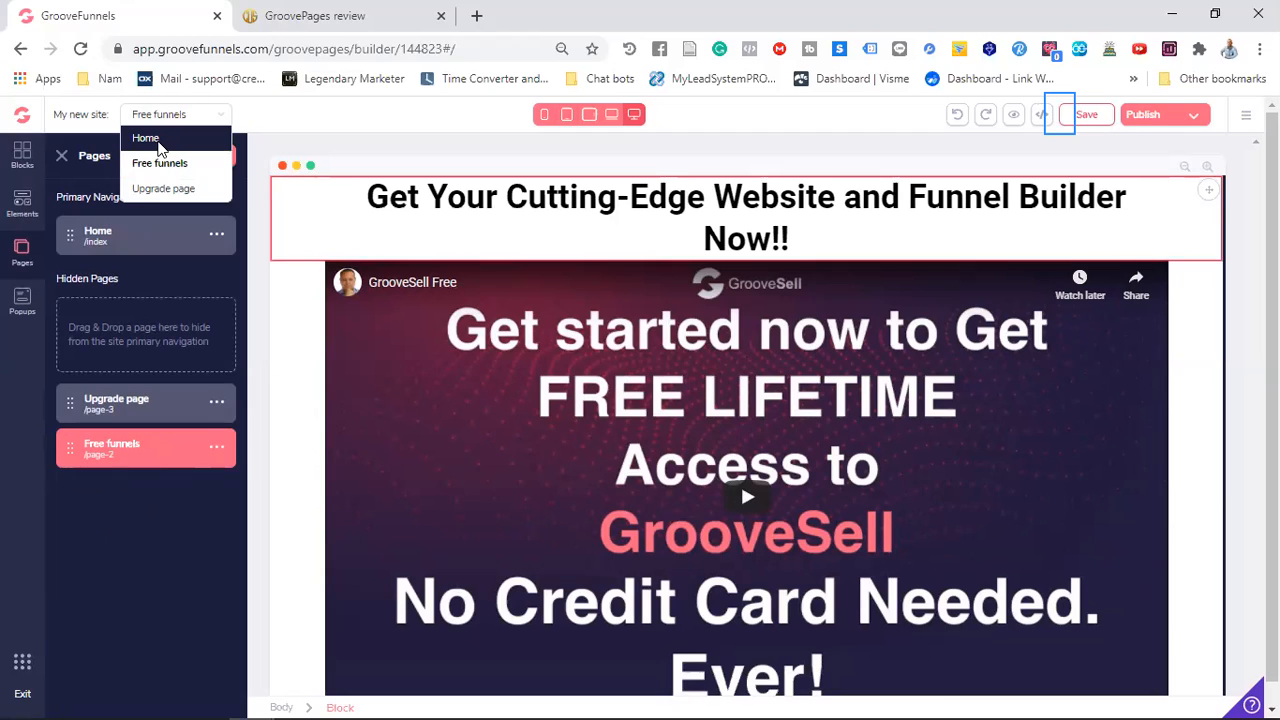
Switch to the Home page and back to the "Free funnels" page to check the page selection
left_click(157, 140)
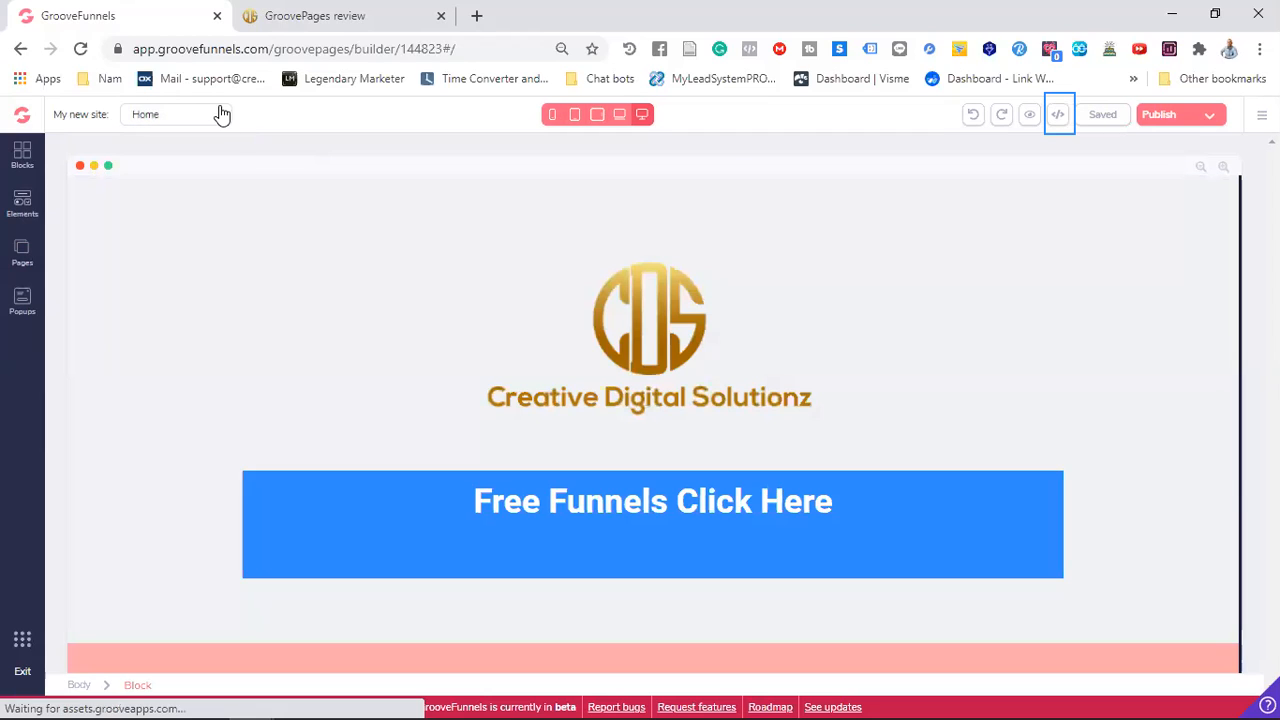
left_click(218, 114)
left_click(157, 164)
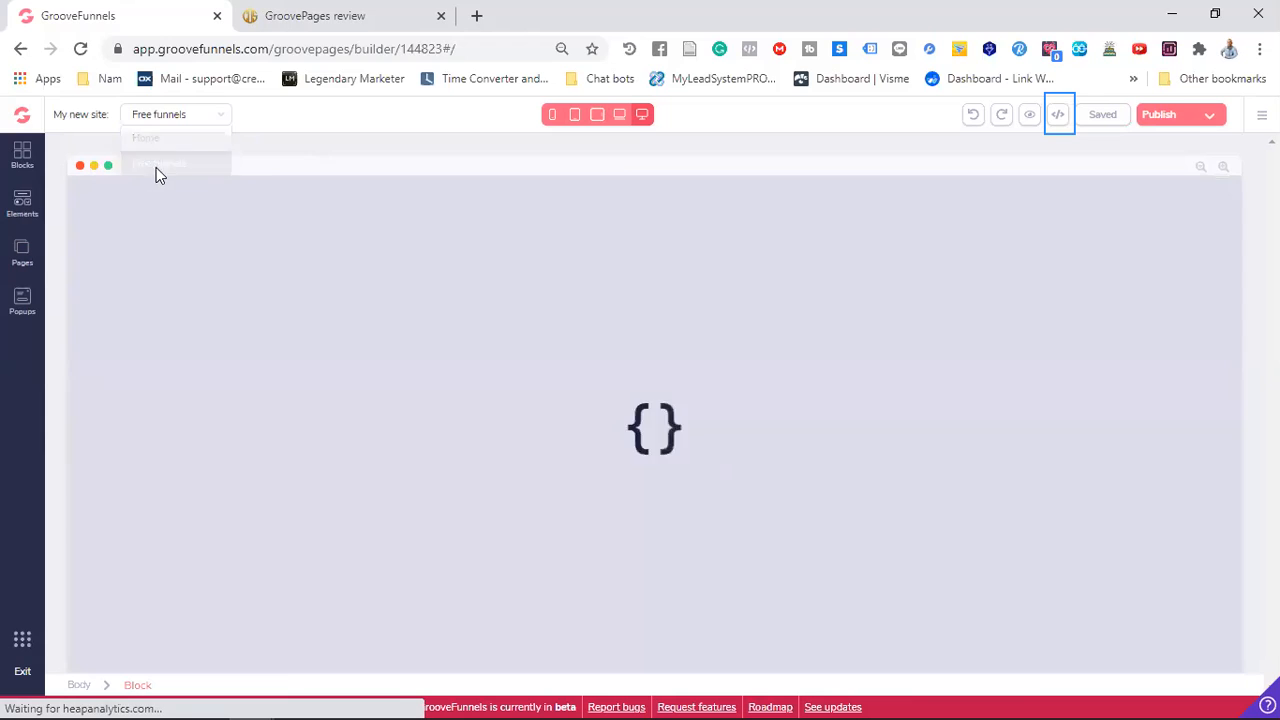
Open the Upgrade page to check its content and return to the Home page
left_click(219, 115)
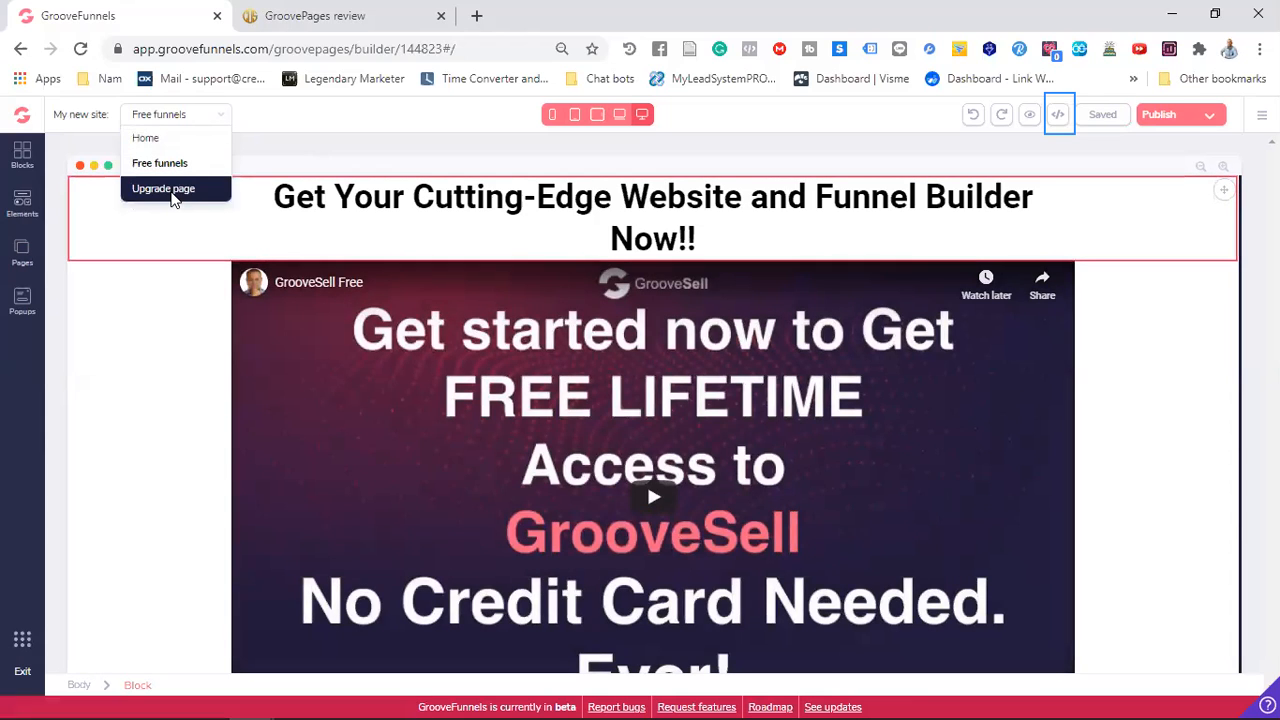
left_click(170, 196)
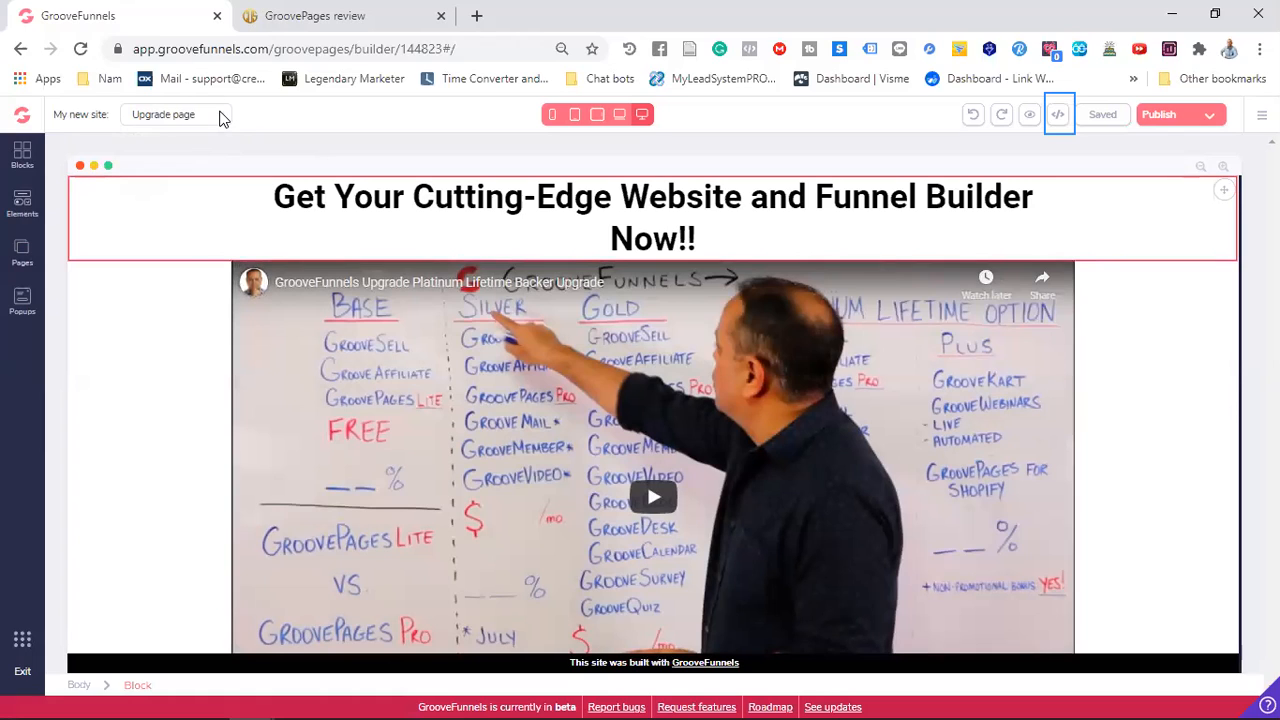
left_click(220, 115)
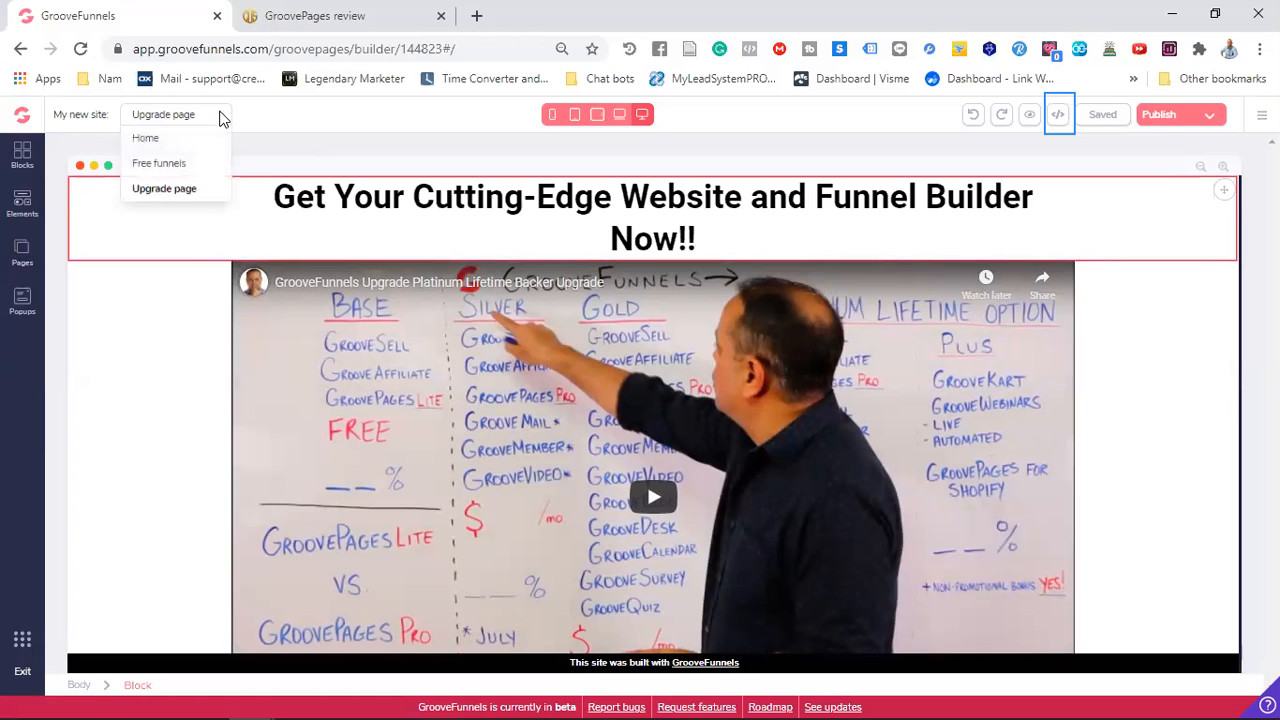
left_click(182, 138)
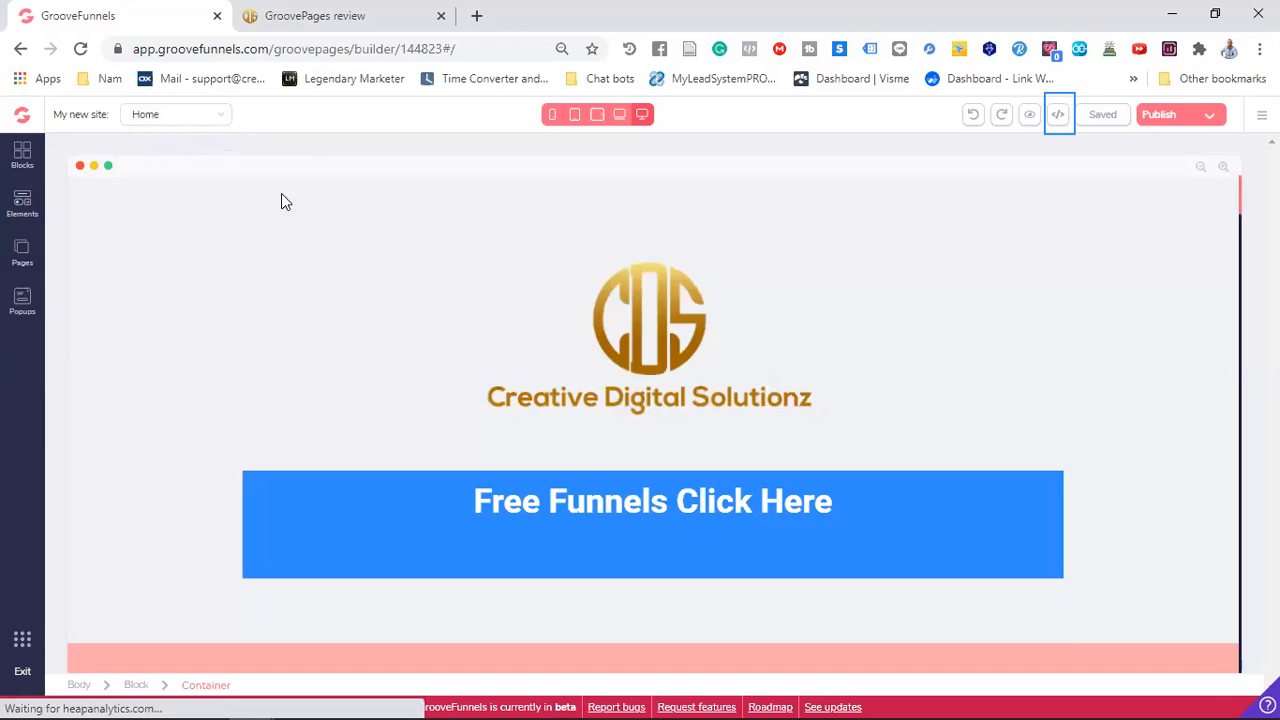
Link the blue "Free Funnels Click Here" button to the Free funnels page, opening in a new tab, and apply the update
scroll(618, 237, "down", 2)
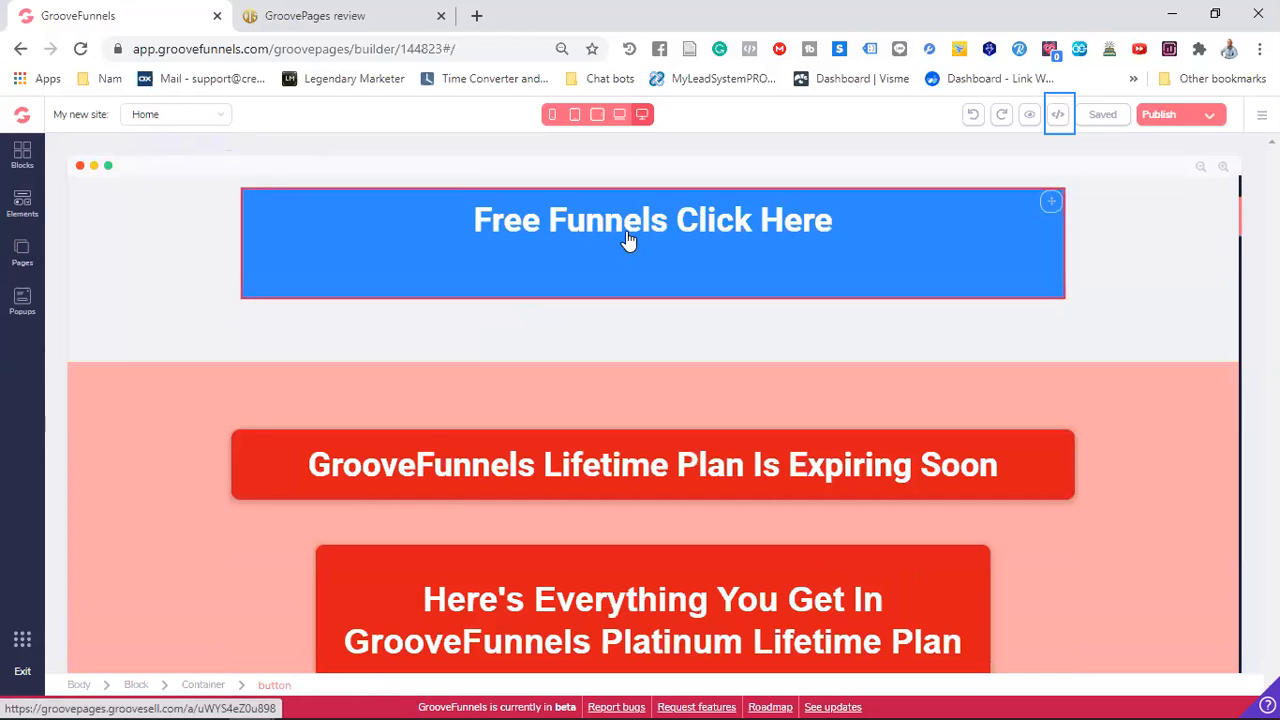
scroll(626, 240, "up", 3)
left_click(626, 526)
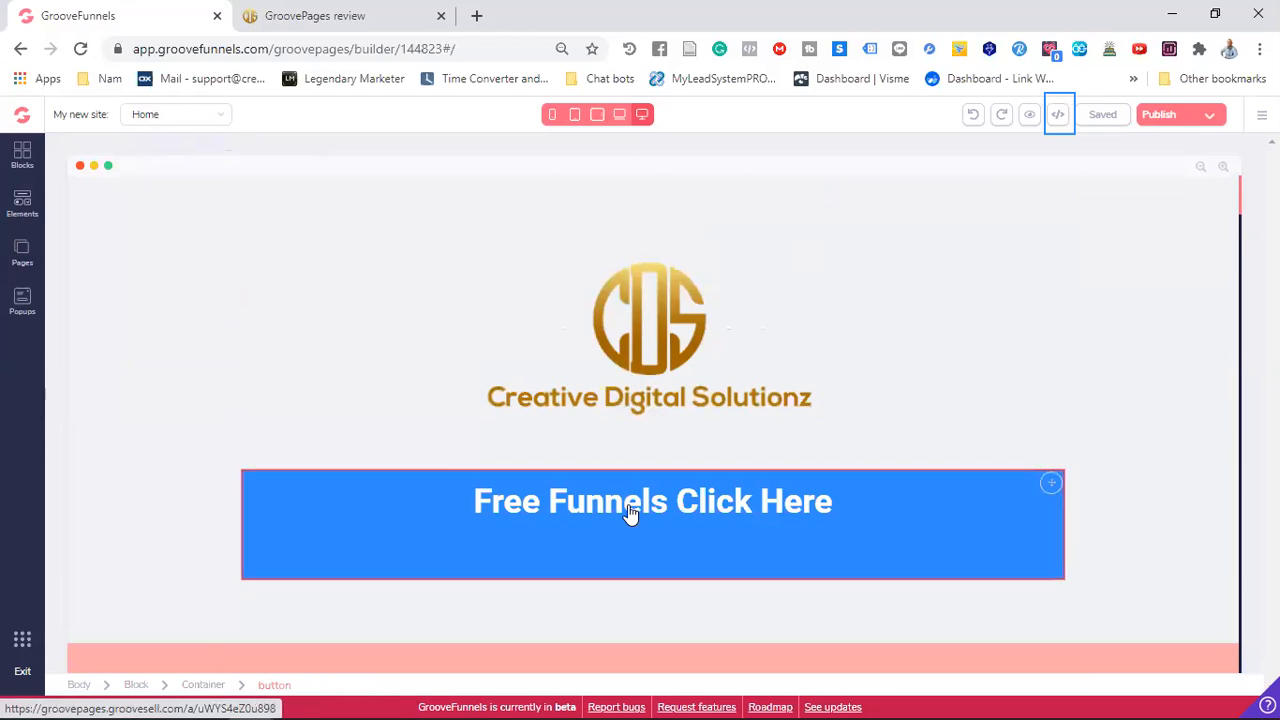
left_click(630, 505)
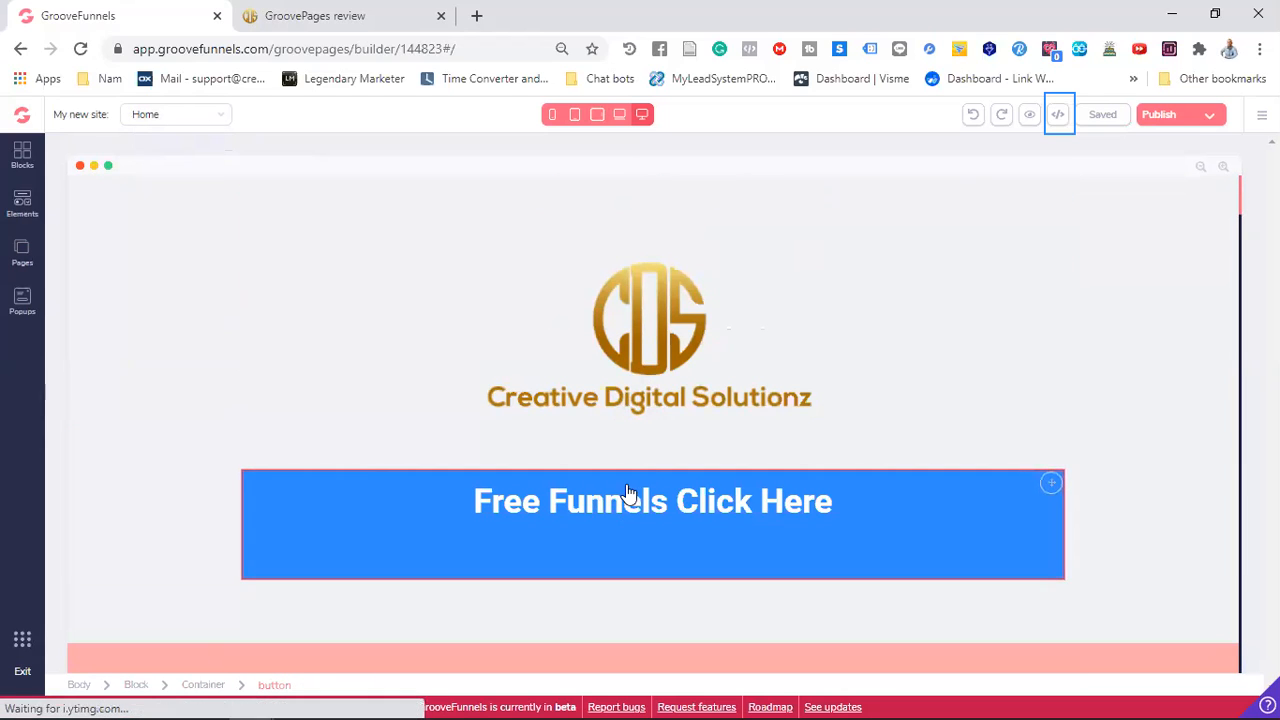
left_click(1150, 200)
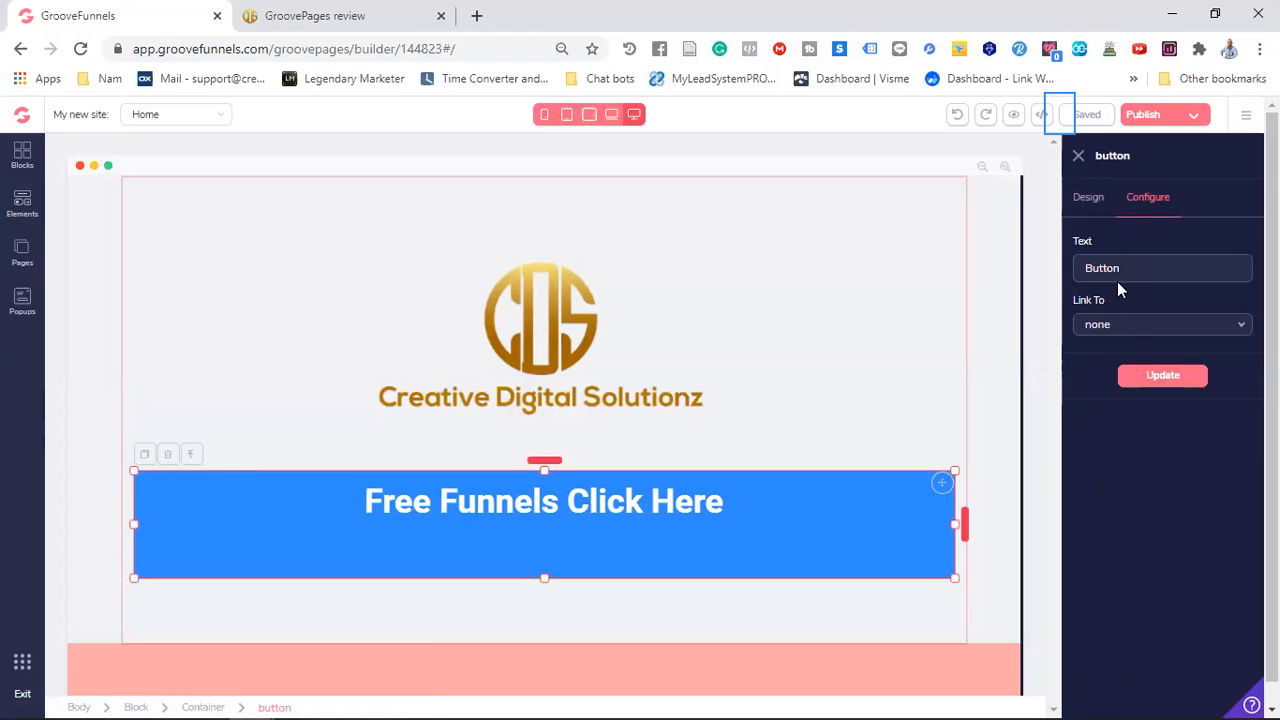
left_click(1140, 328)
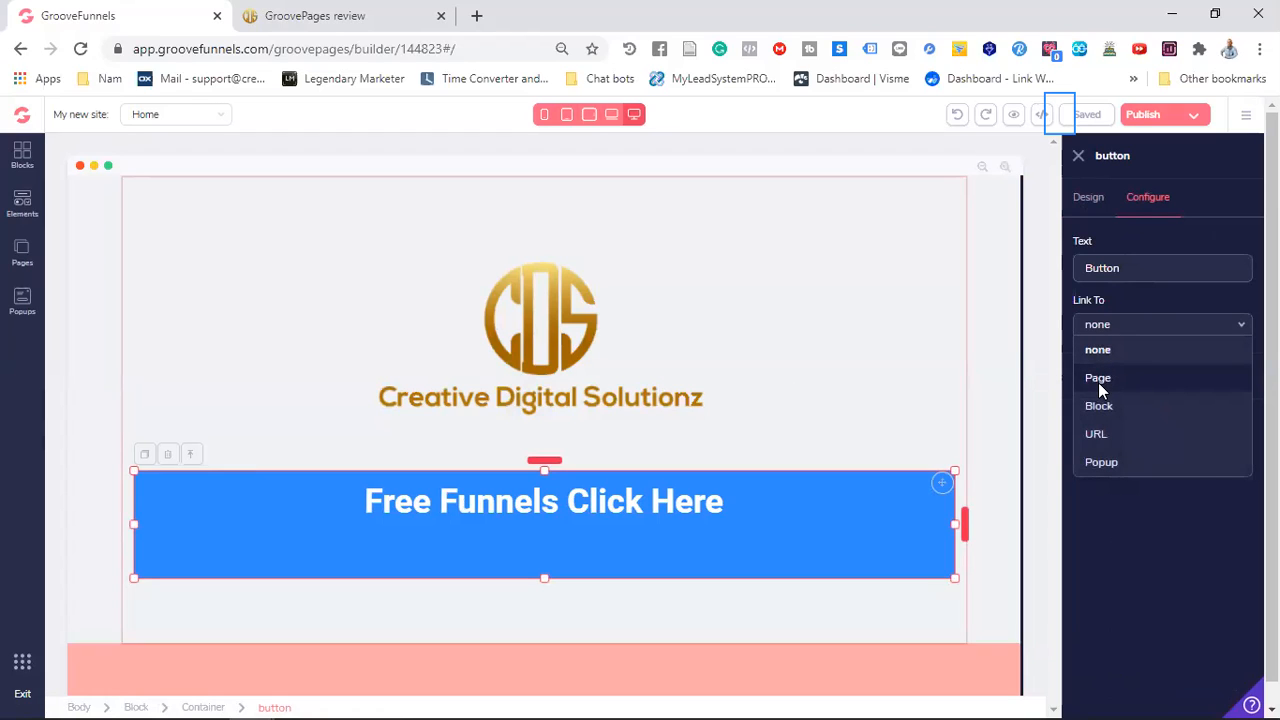
left_click(1098, 380)
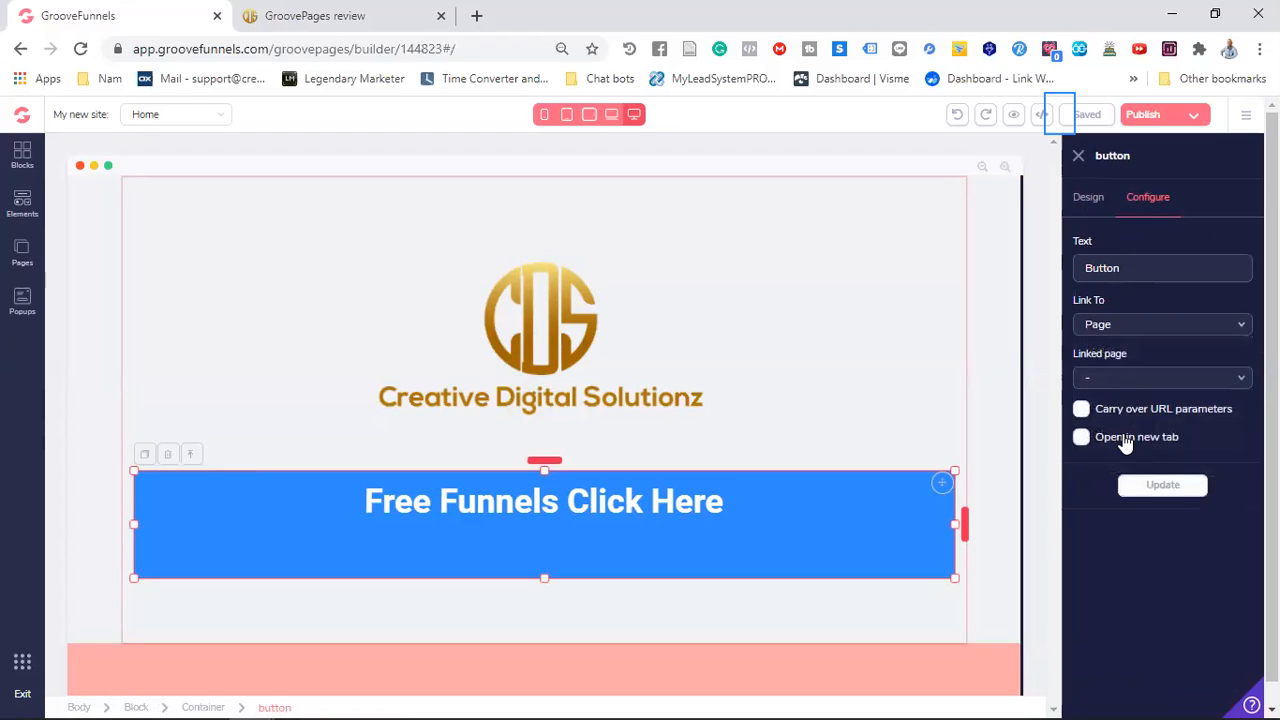
left_click(1081, 437)
left_click(1172, 384)
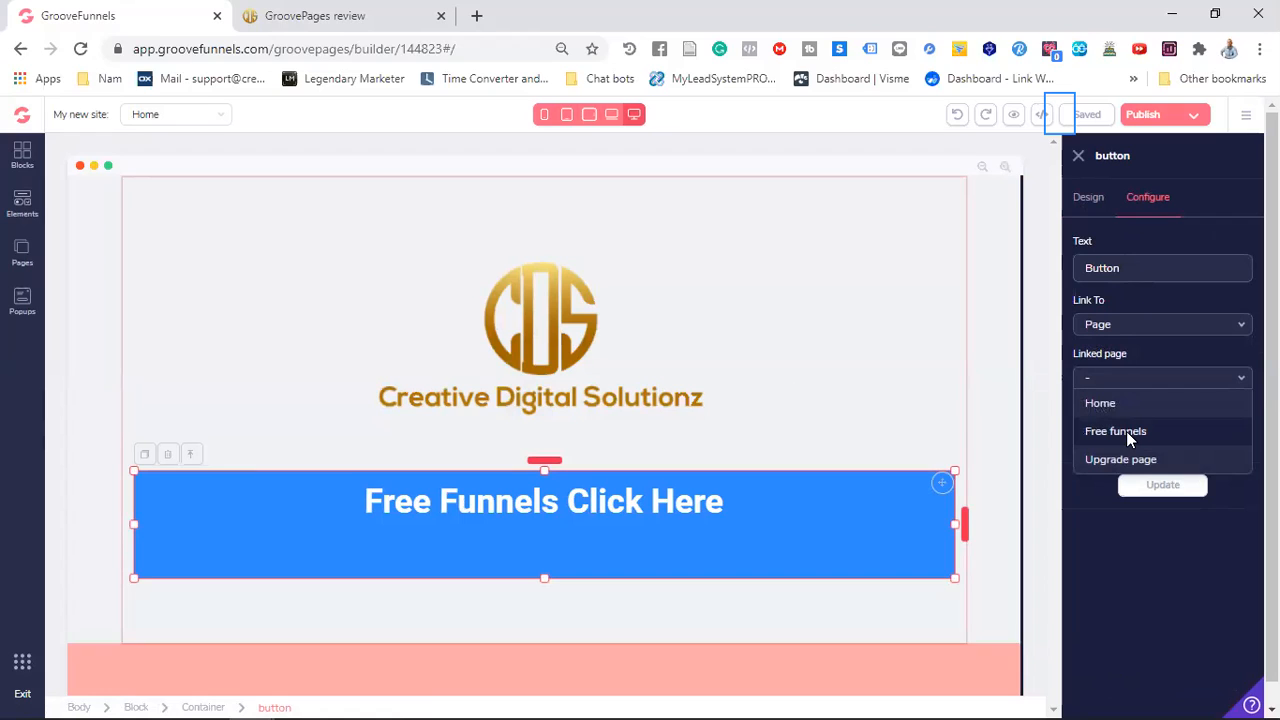
left_click(1126, 431)
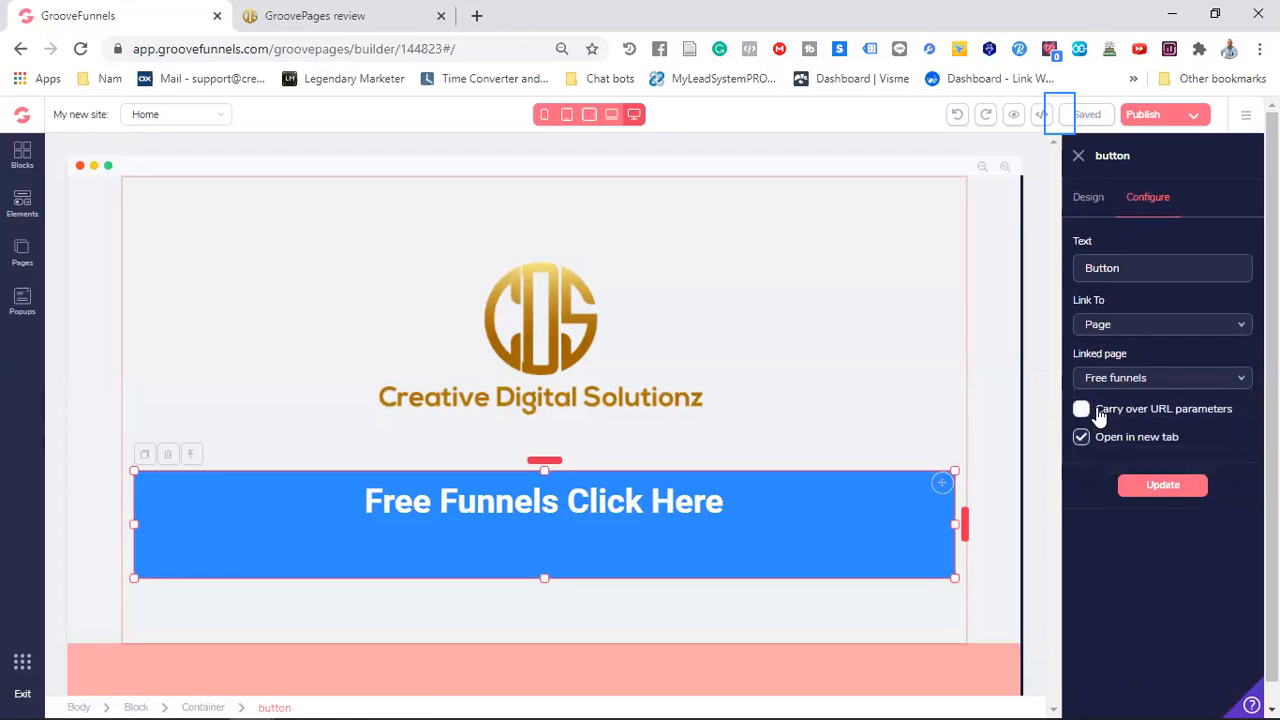
left_click(1163, 487)
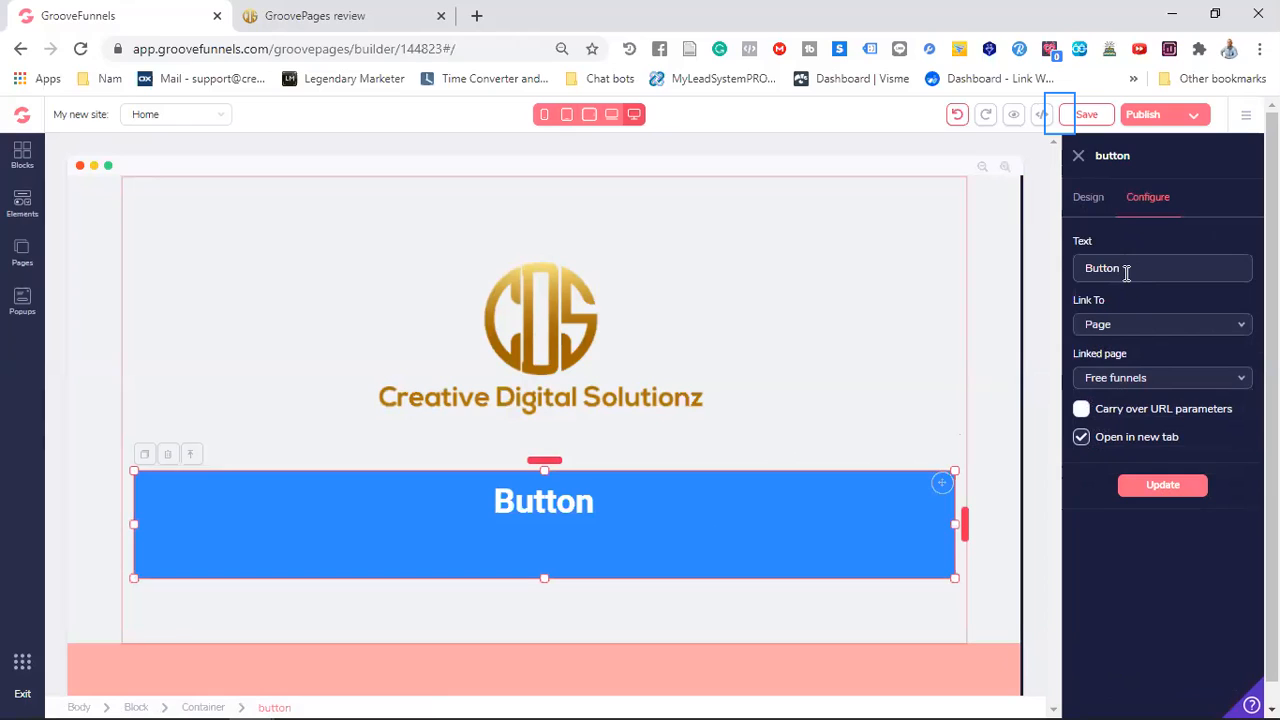
Set the blue button's text to "Get your free funnels here" and apply the update
key("BackSpace")
key("BackSpace")
key("BackSpace")
key("BackSpace")
key("BackSpace")
type("Get your free We")
key("BackSpace")
key("BackSpace")
key("BackSpace")
key("BackSpace")
key("BackSpace")
key("BackSpace")
key("BackSpace")
key("BackSpace")
type("funnels here")
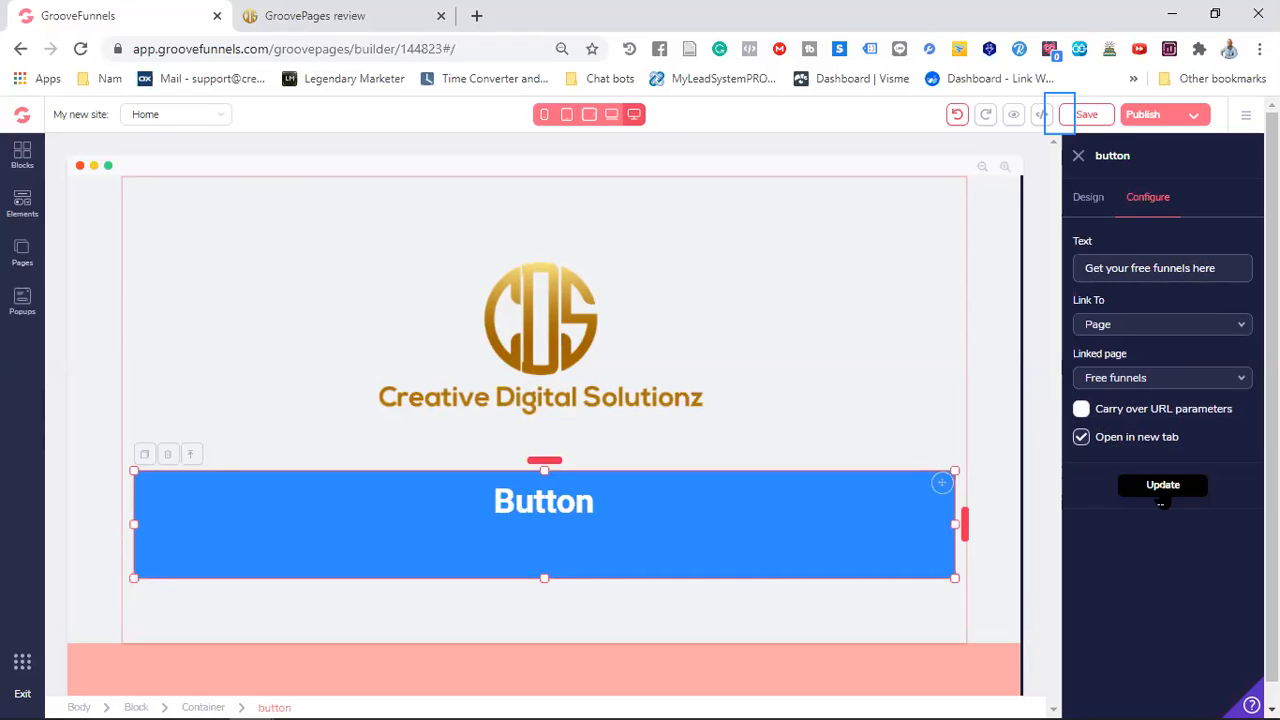
left_click(1160, 488)
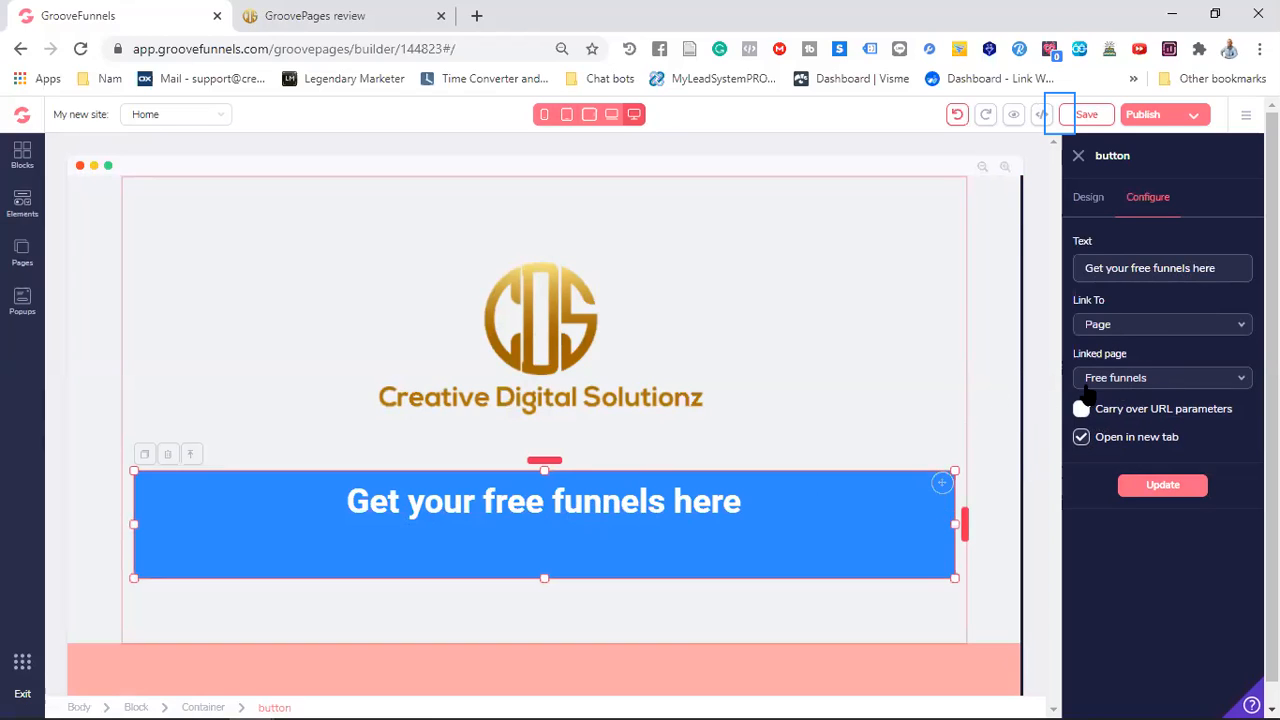
Set the red "Get Lifetime Access Now" button to link to the Upgrade page and open in a new tab
left_click(880, 300)
scroll(645, 407, "down", 2)
scroll(645, 407, "down", 10)
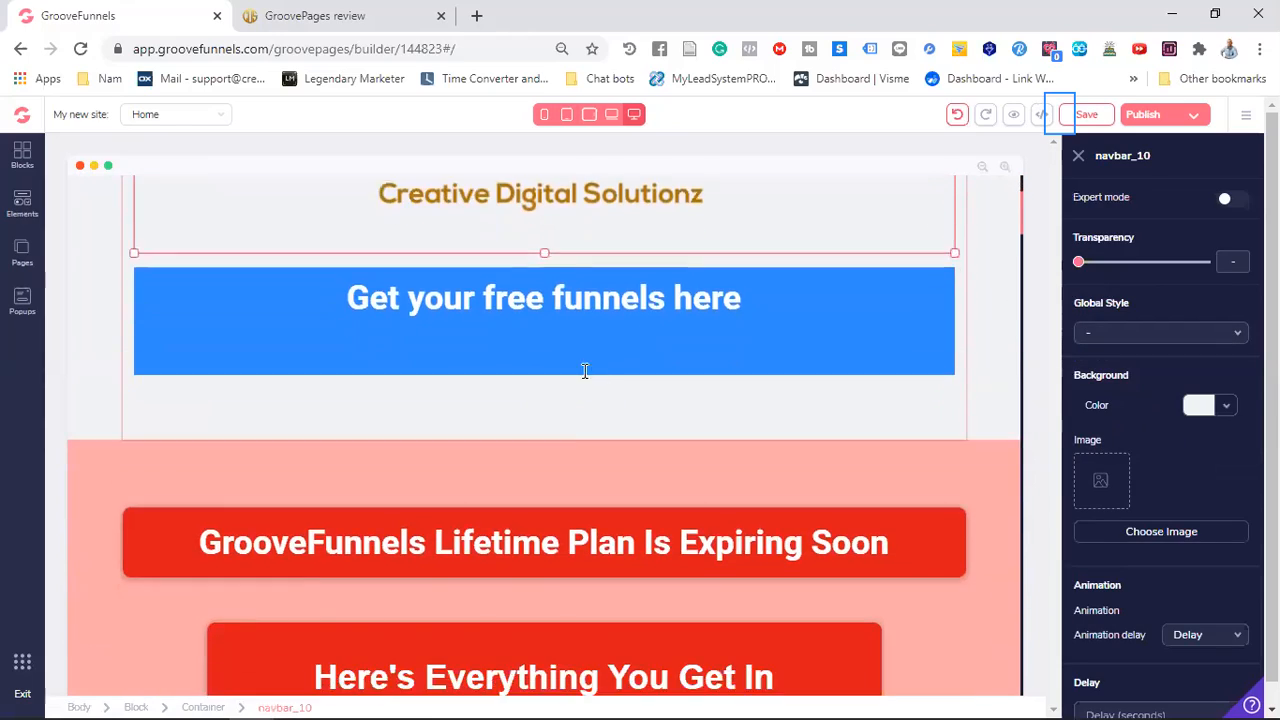
scroll(562, 365, "down", 10)
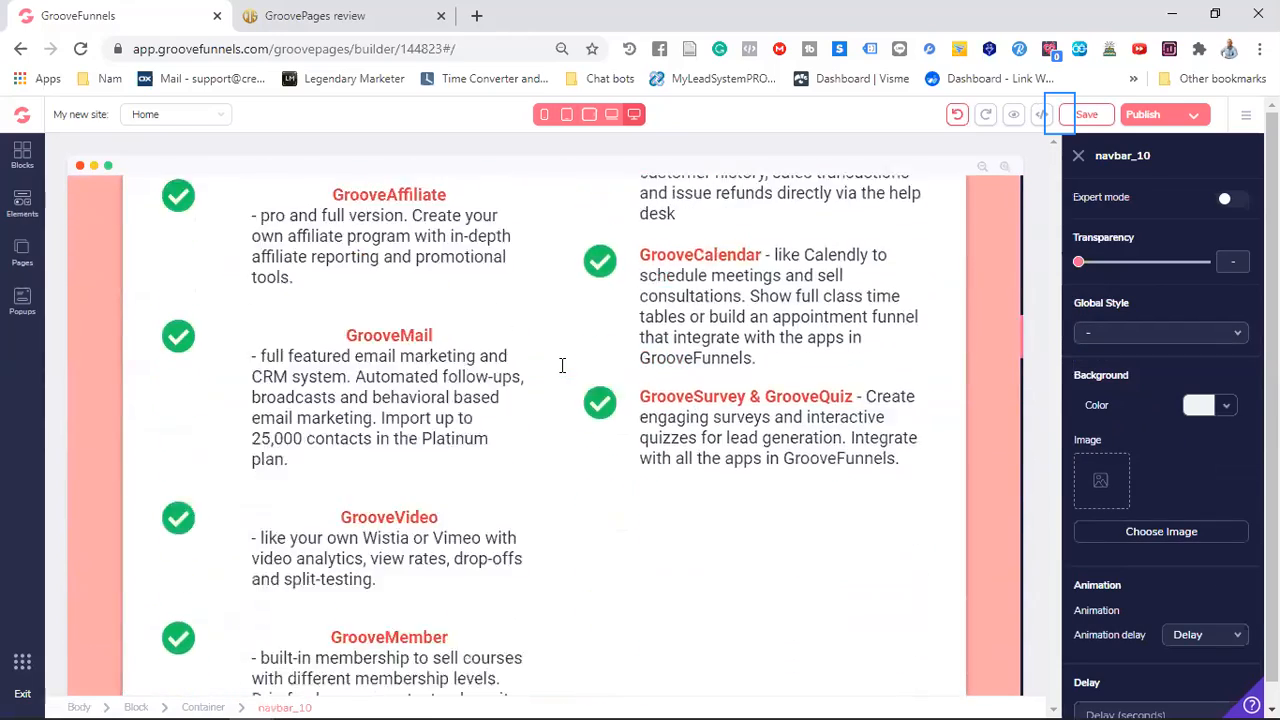
scroll(562, 365, "down", 2)
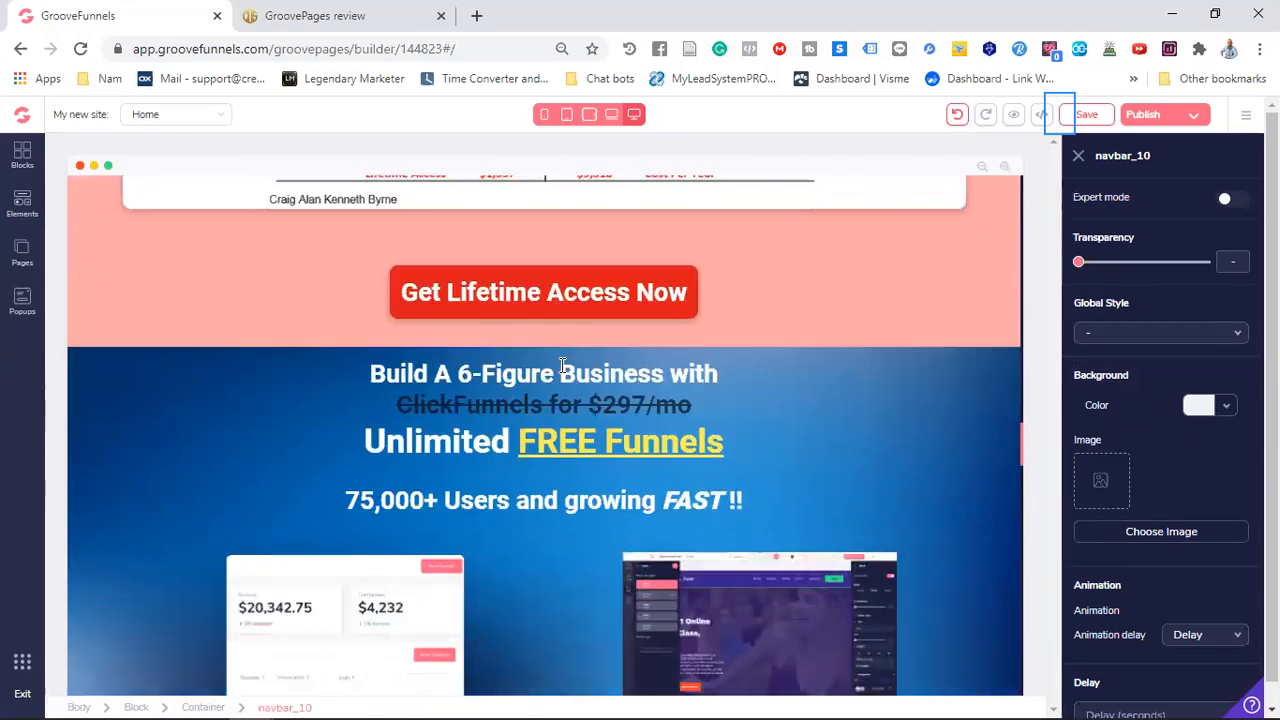
left_click(556, 293)
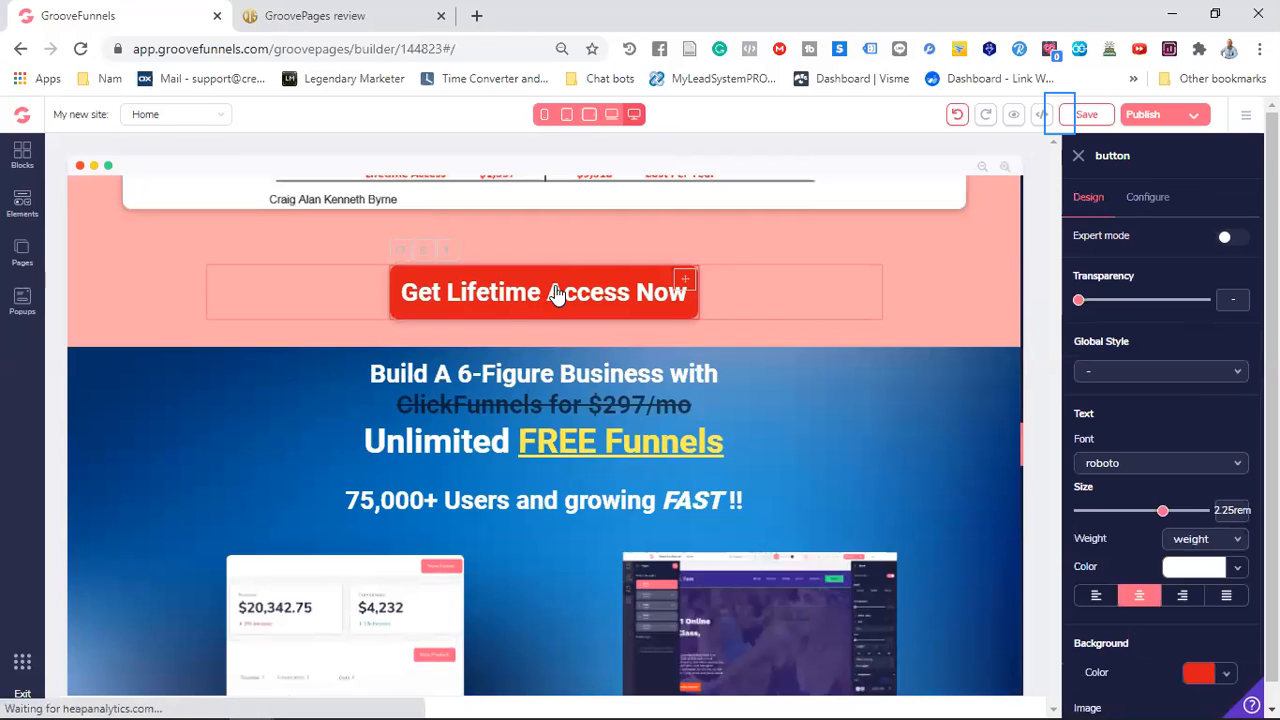
left_click(1140, 199)
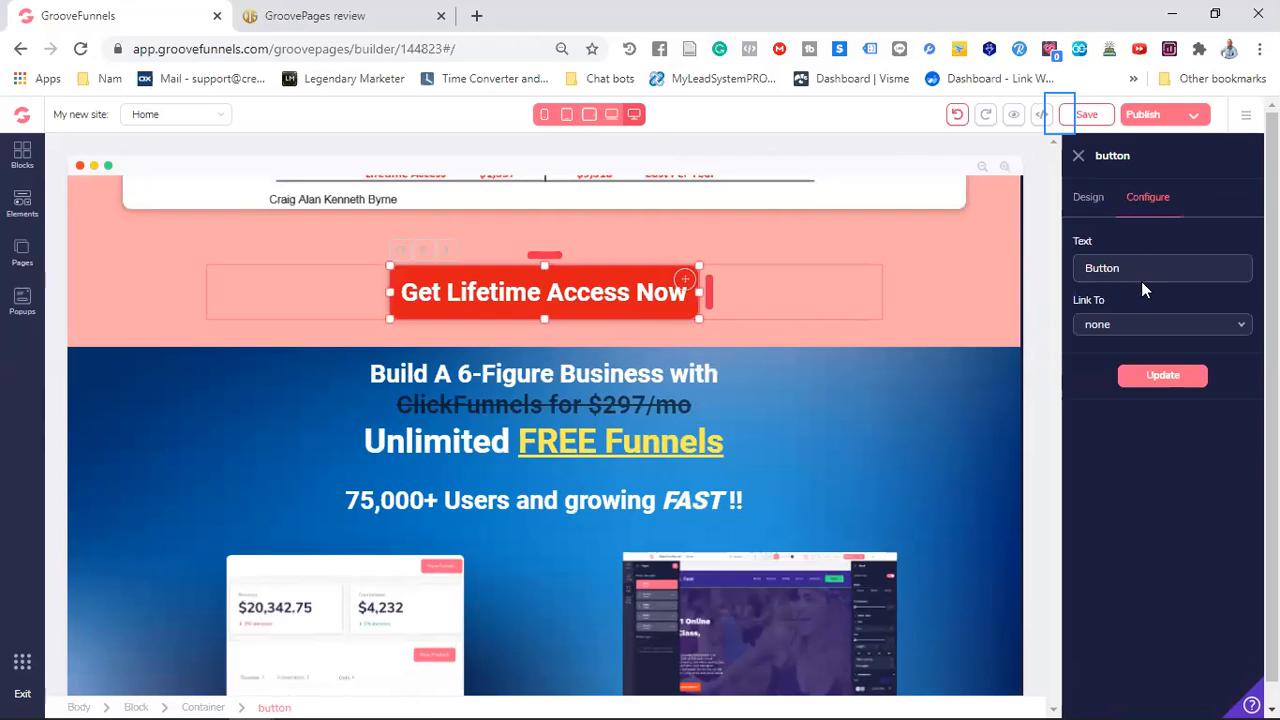
left_click(1153, 328)
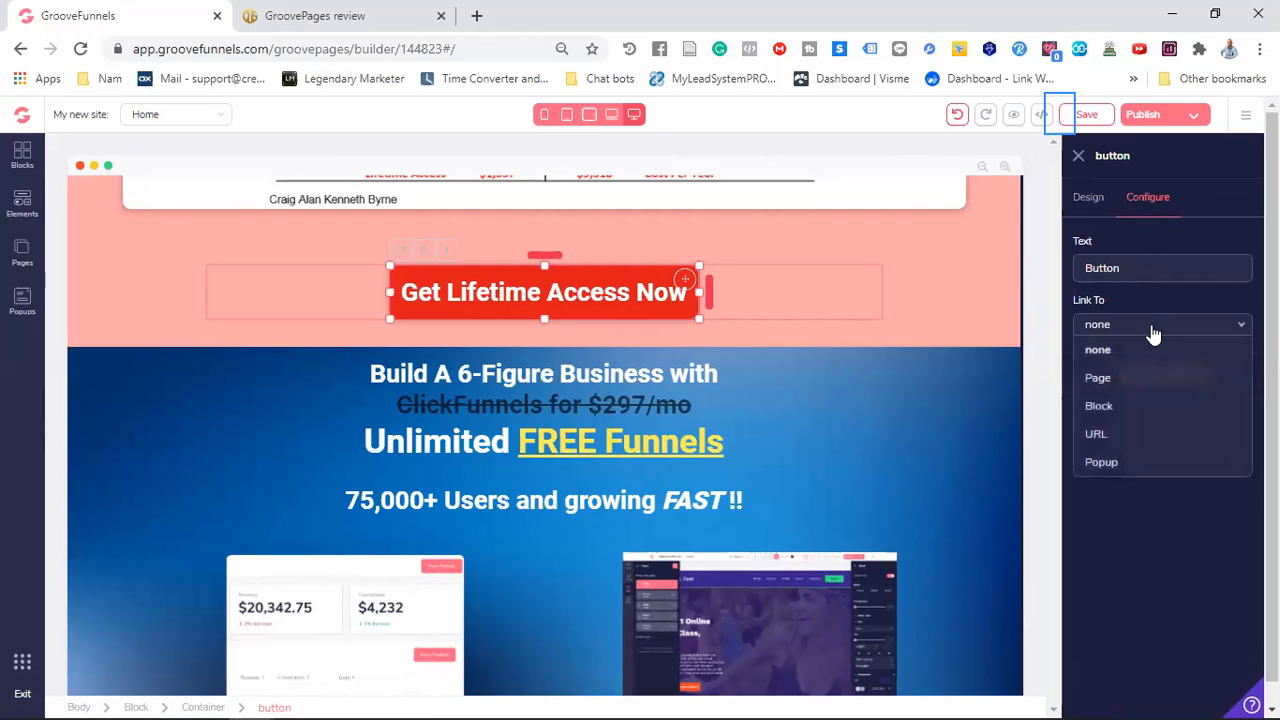
left_click(1123, 377)
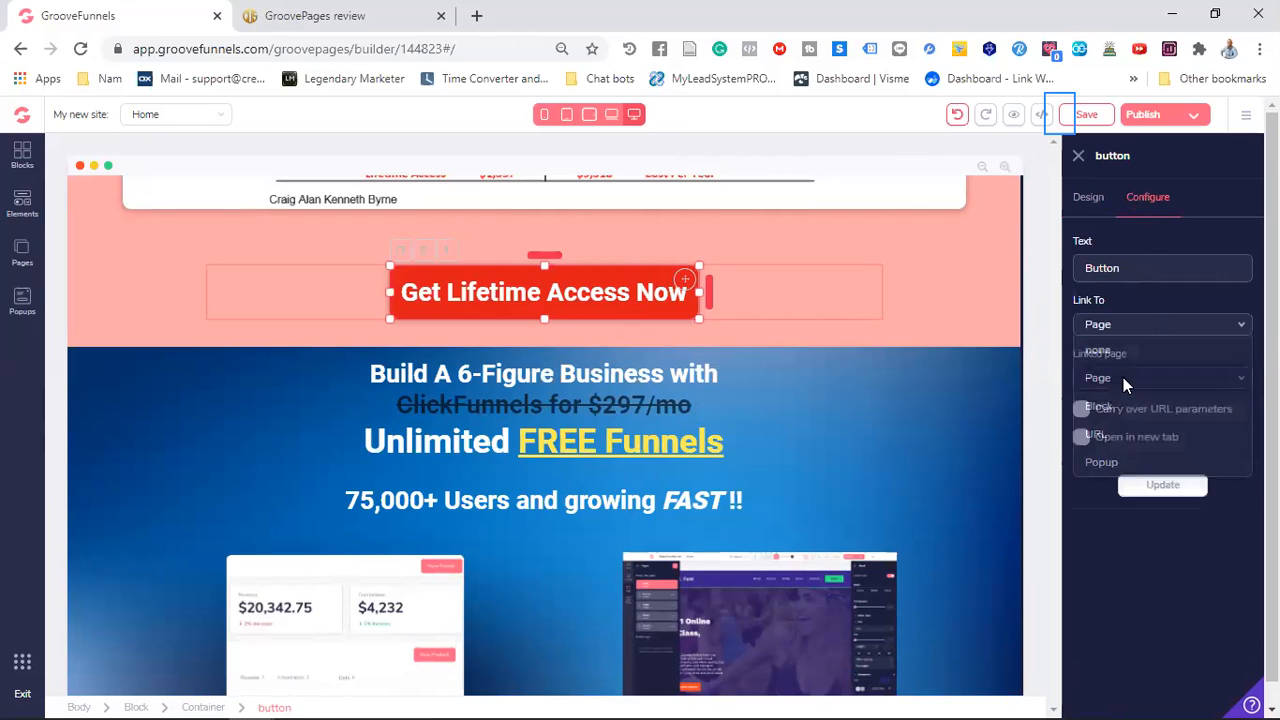
left_click(1118, 381)
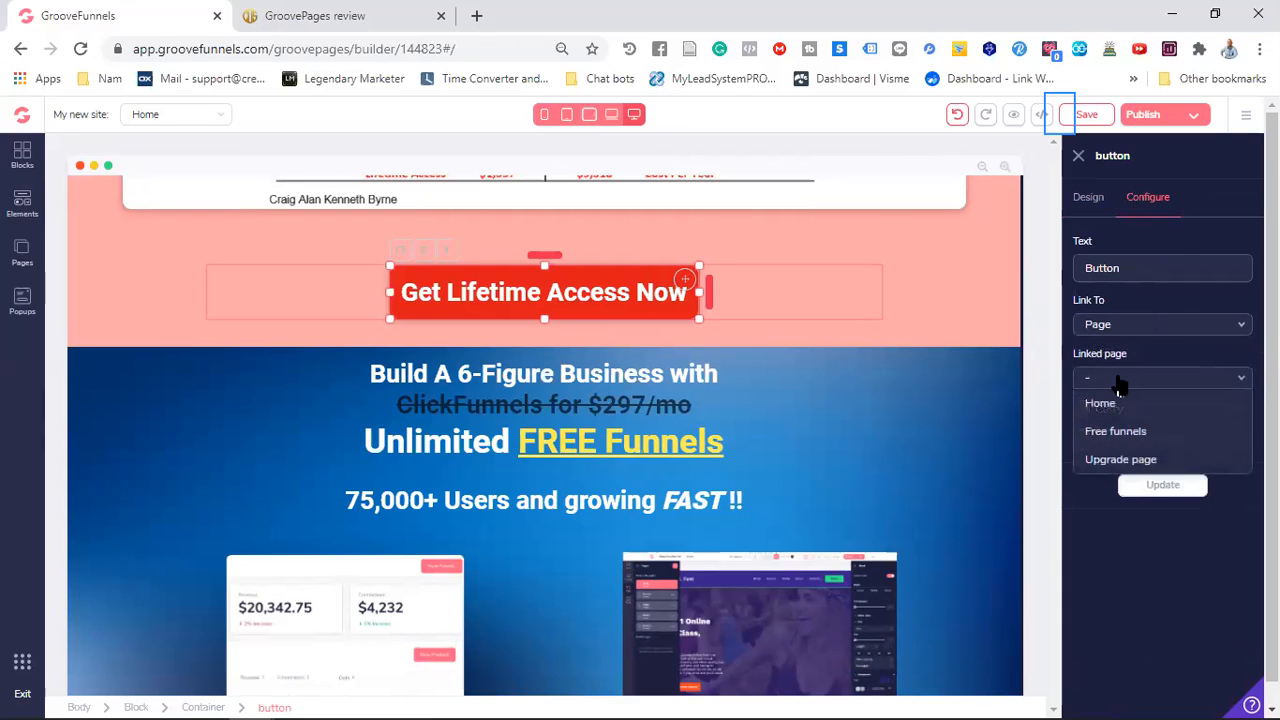
left_click(1120, 460)
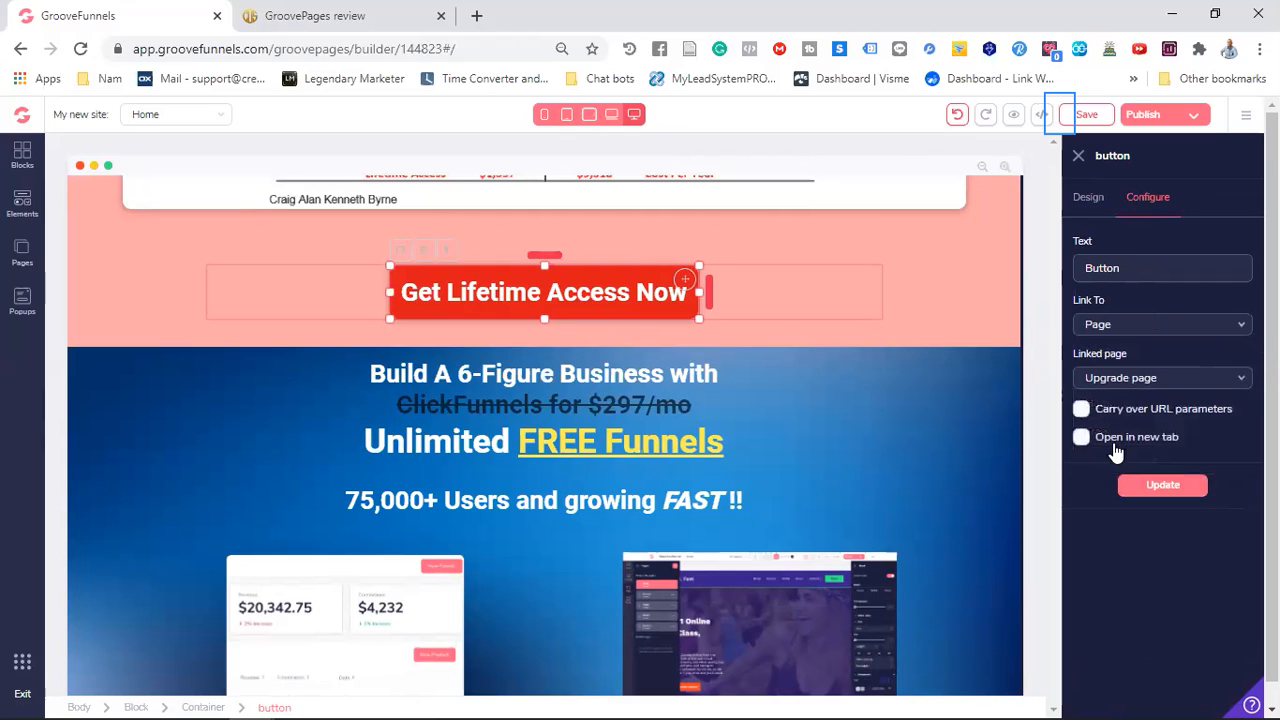
left_click(1082, 439)
Set the red button's text to "Get Lifetime Access" and apply its text and link settings
left_click(1124, 267)
double_click(1122, 267)
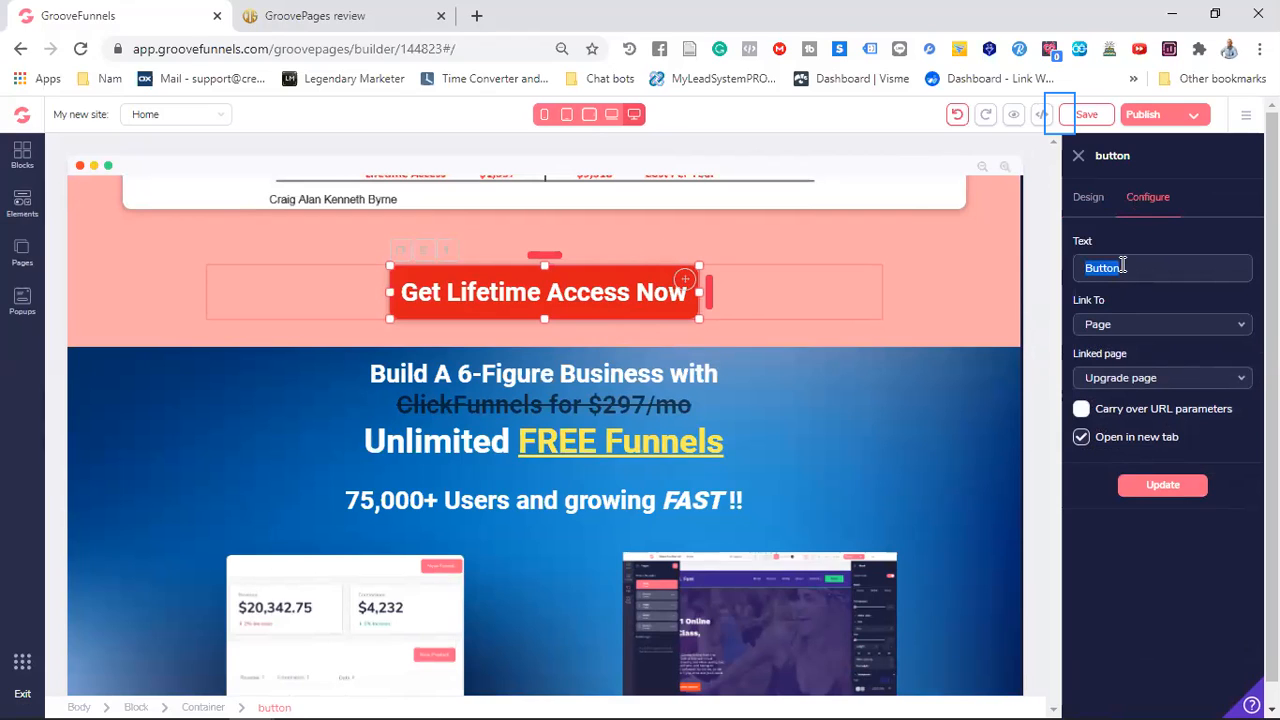
type("G")
type("et Lifetime Access")
left_click(1163, 485)
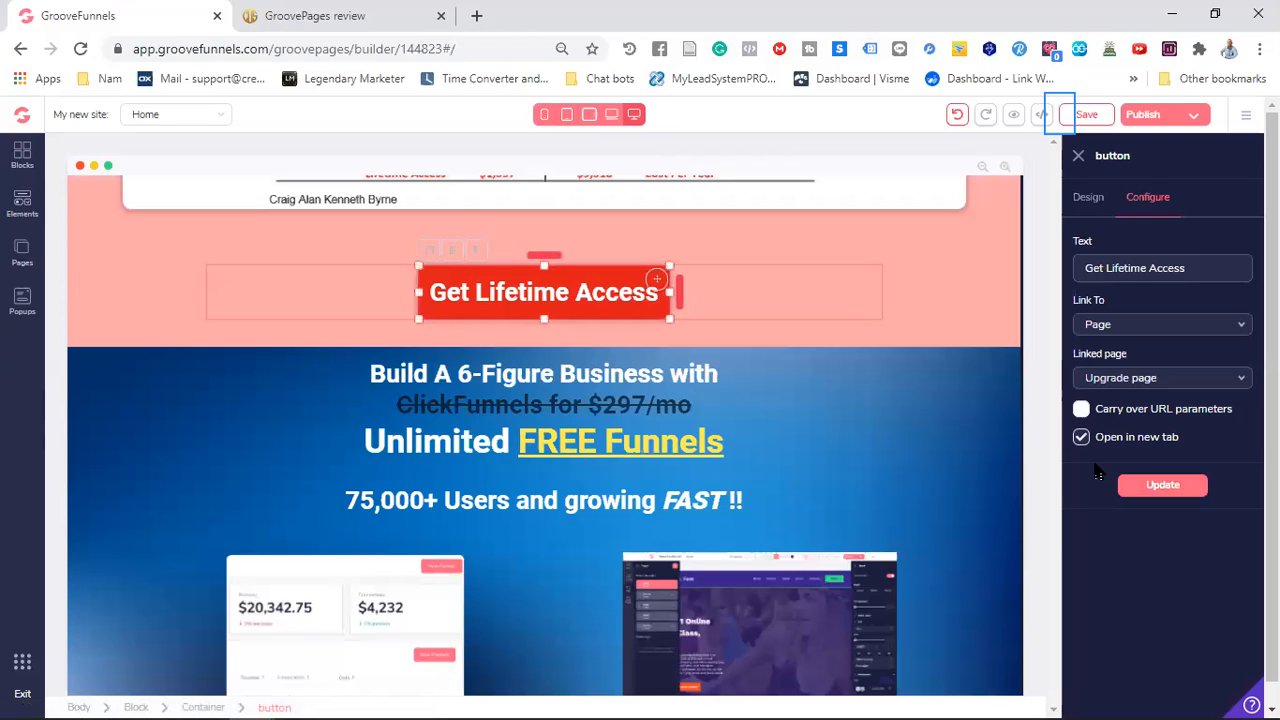
Close the button settings and publish the site on GroovePages hosting under the name "FunnelFun"
scroll(875, 384, "down", 3)
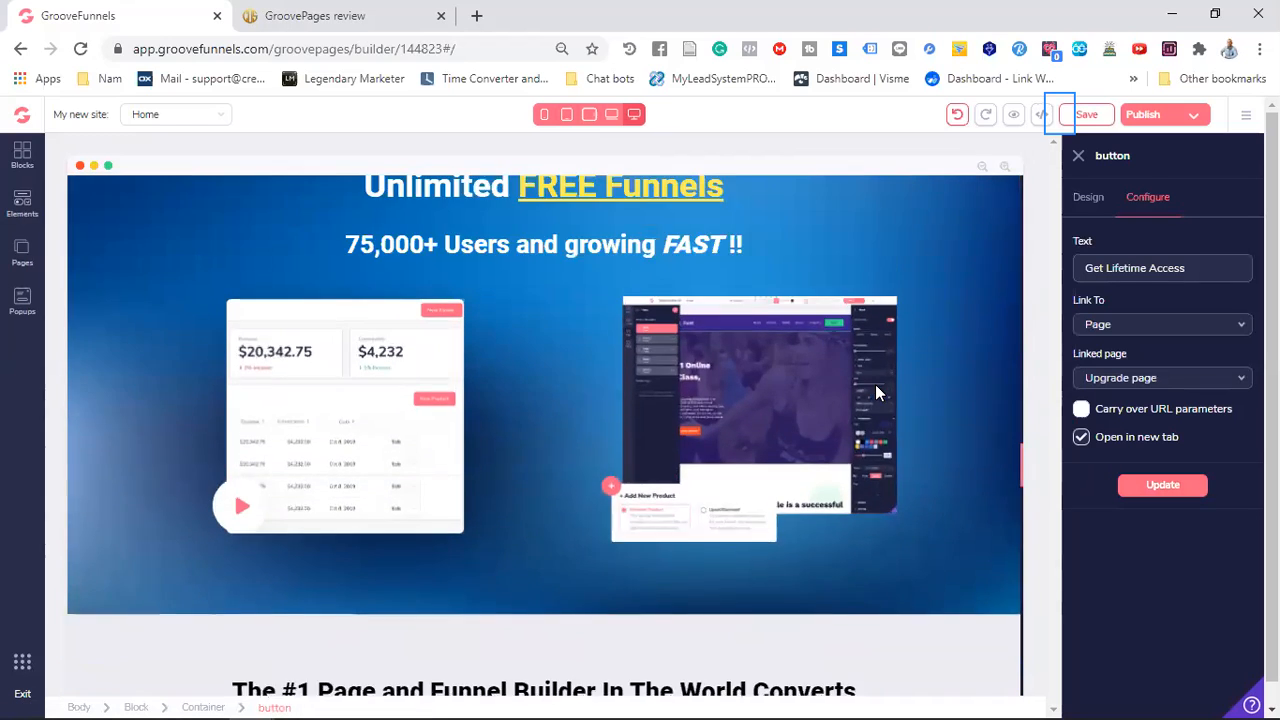
scroll(875, 390, "up", 8)
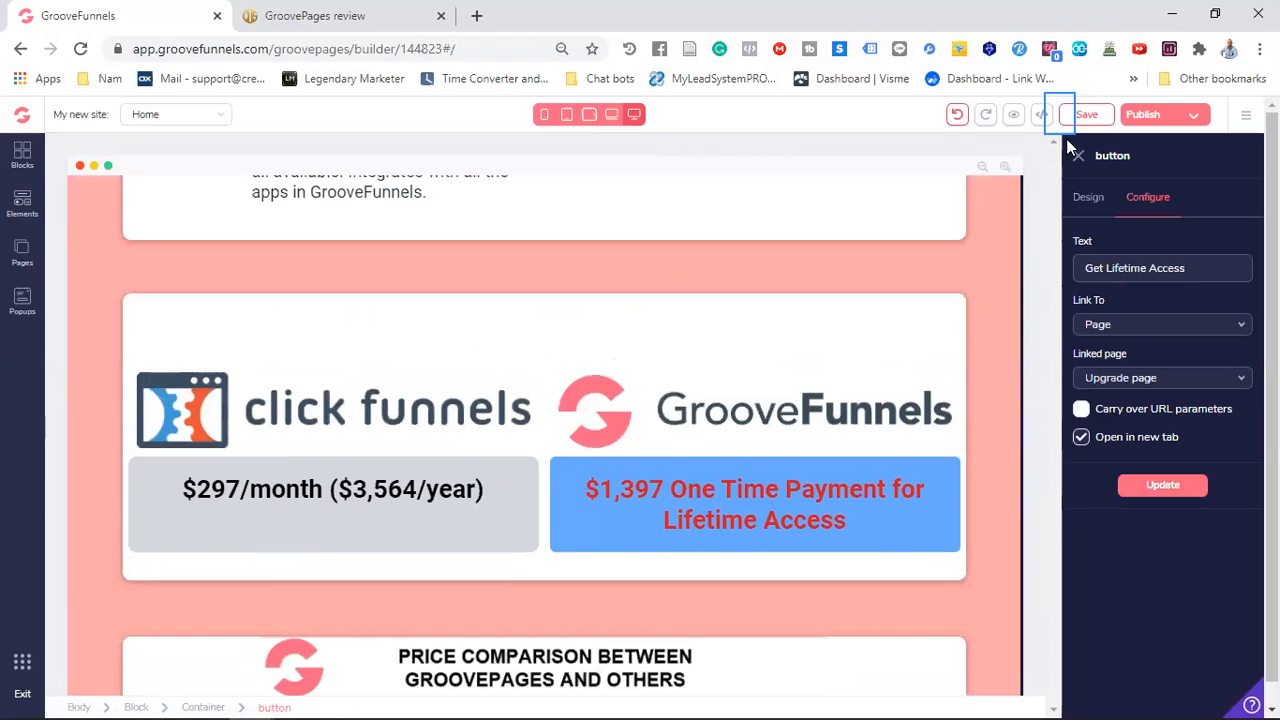
left_click(1077, 155)
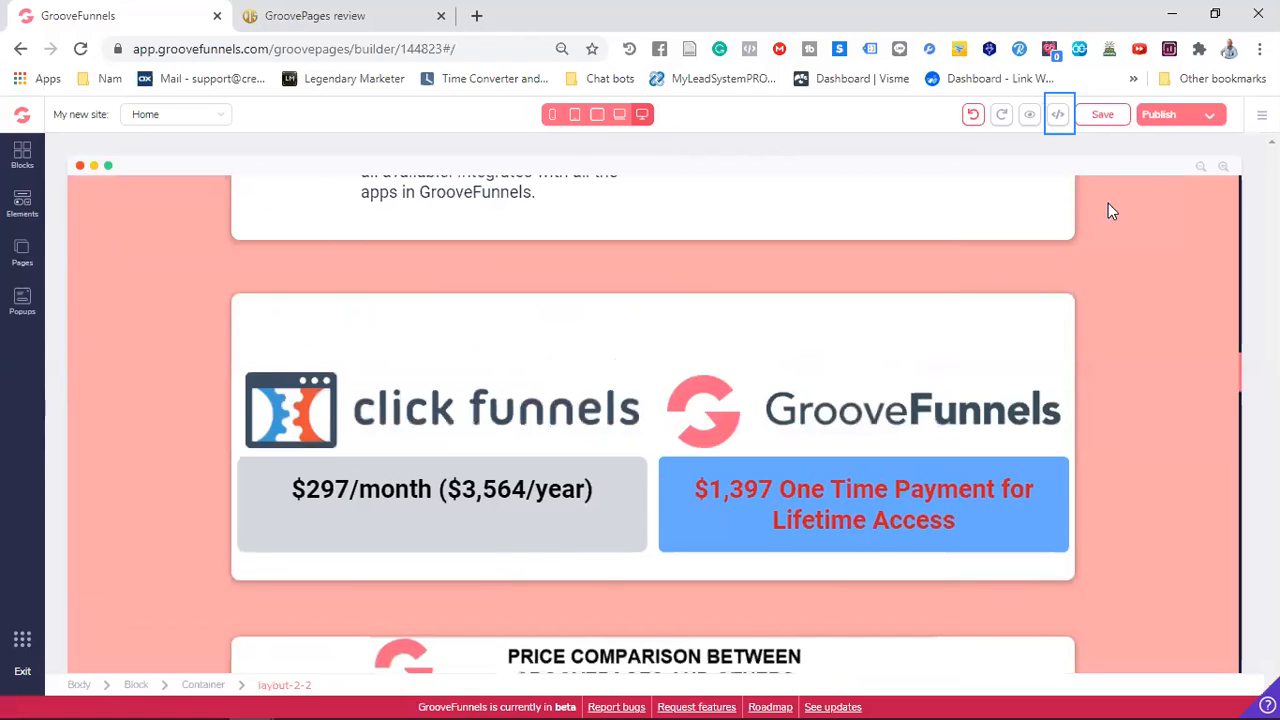
left_click(1187, 118)
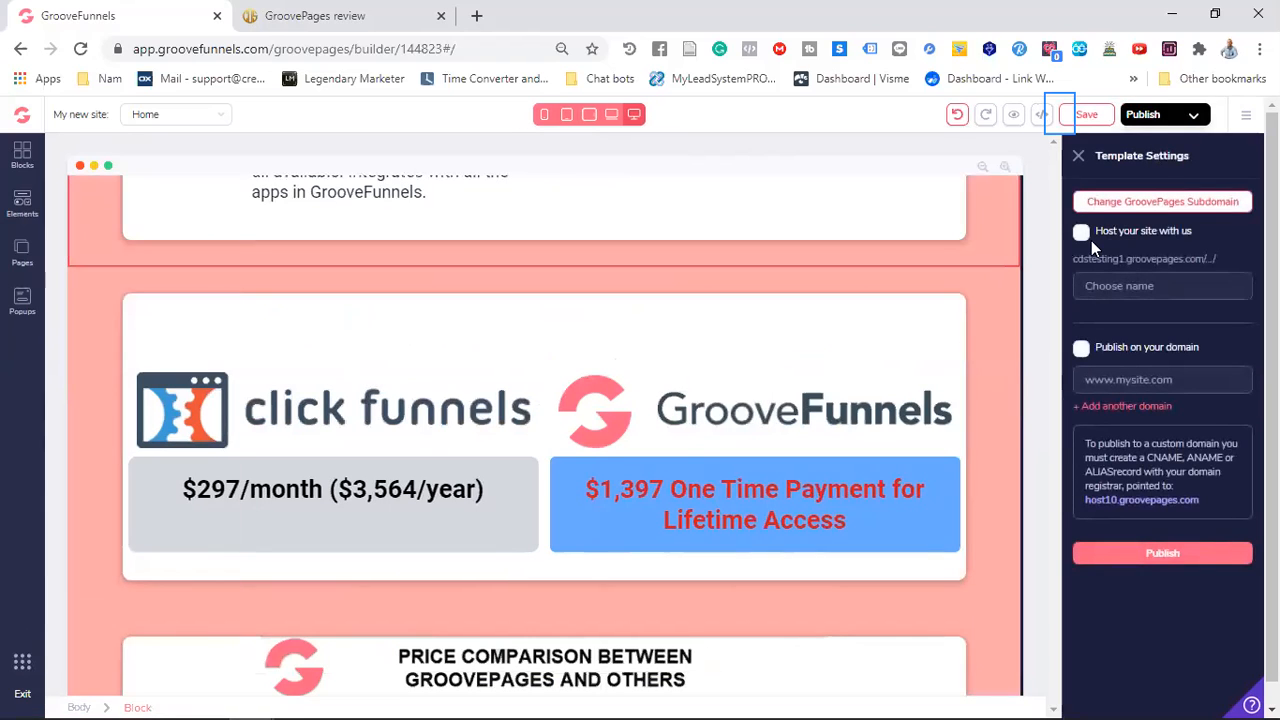
left_click(1082, 238)
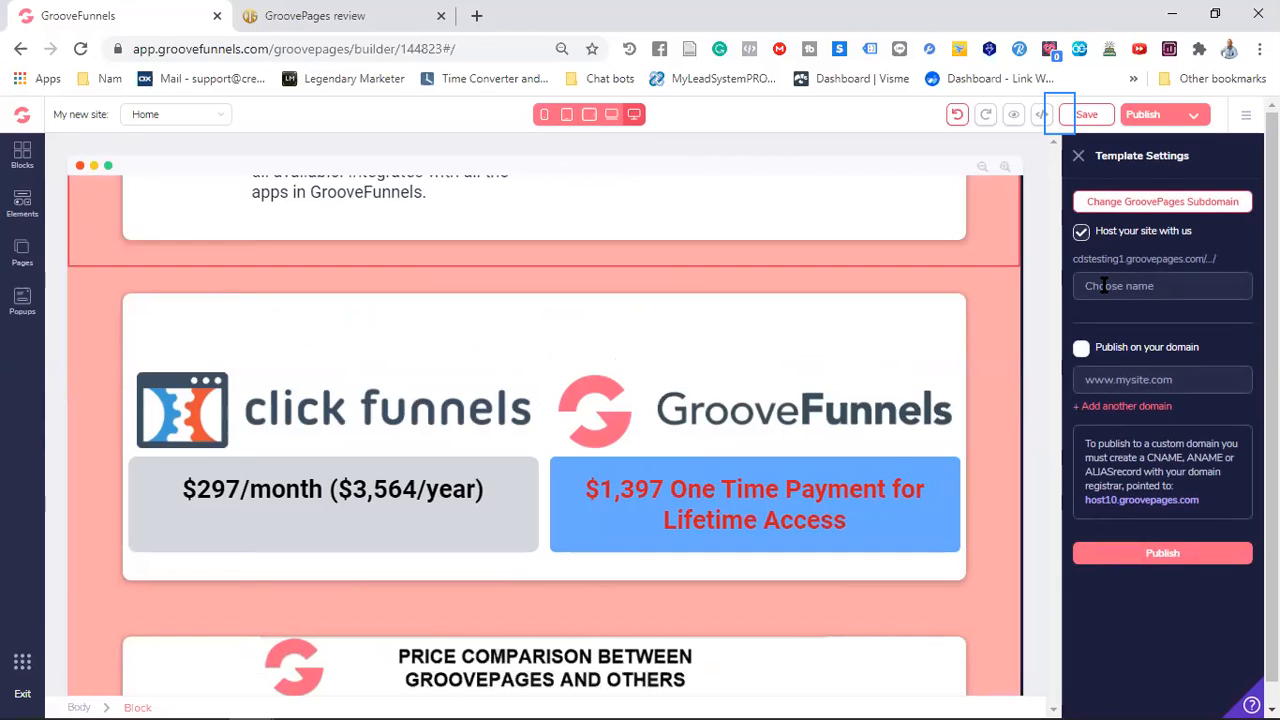
type("FunnelFun")
left_click(1166, 554)
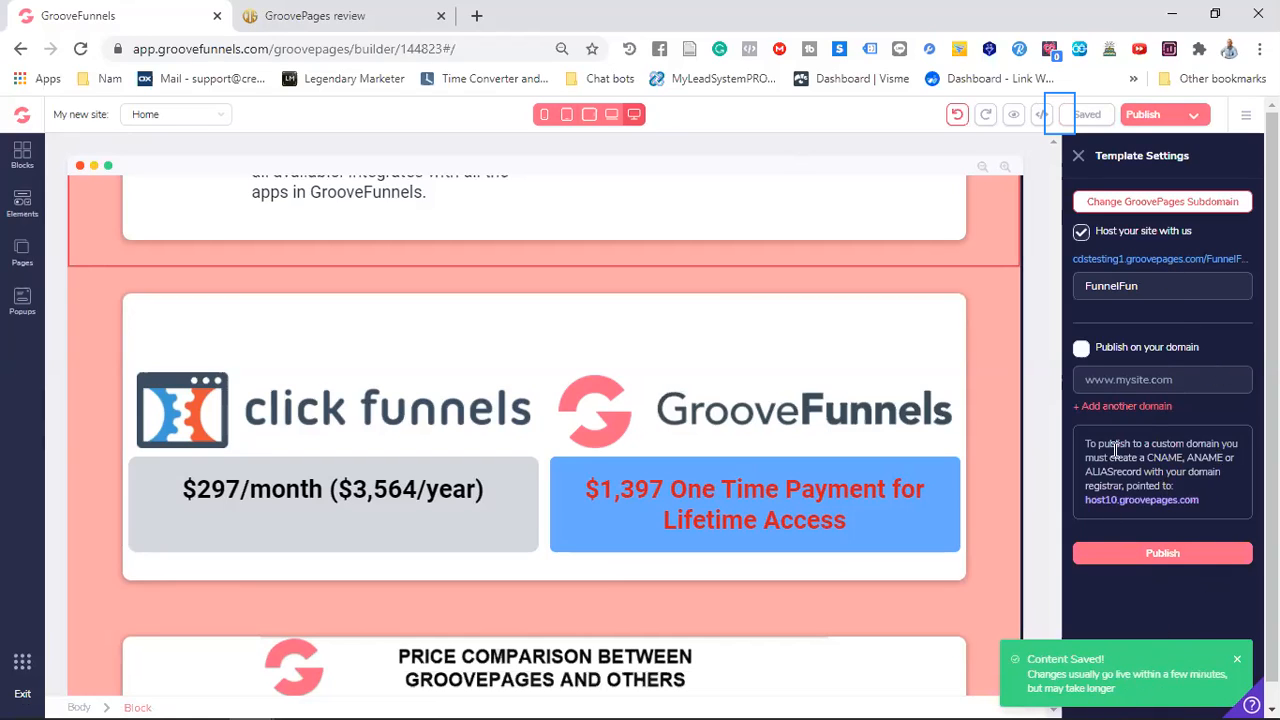
Open the published site's Home page and test the "Get your free funnels here" button link
left_click(1157, 261)
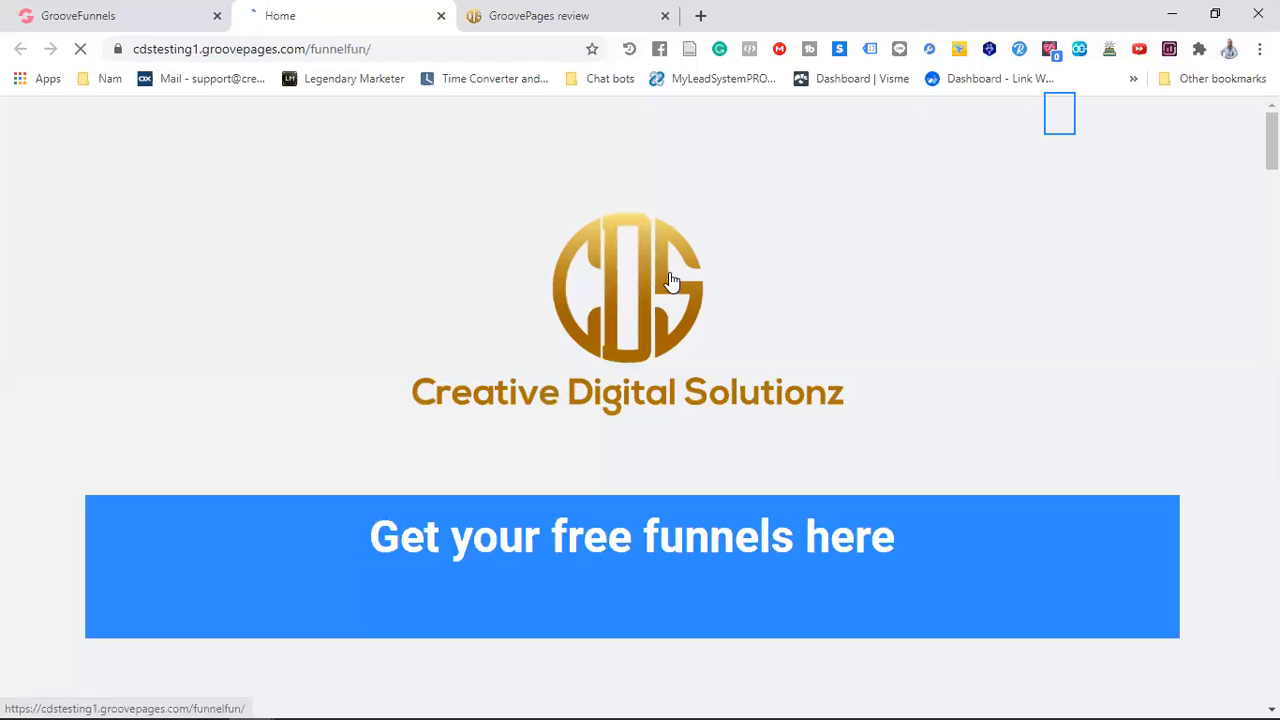
scroll(740, 290, "down", 5)
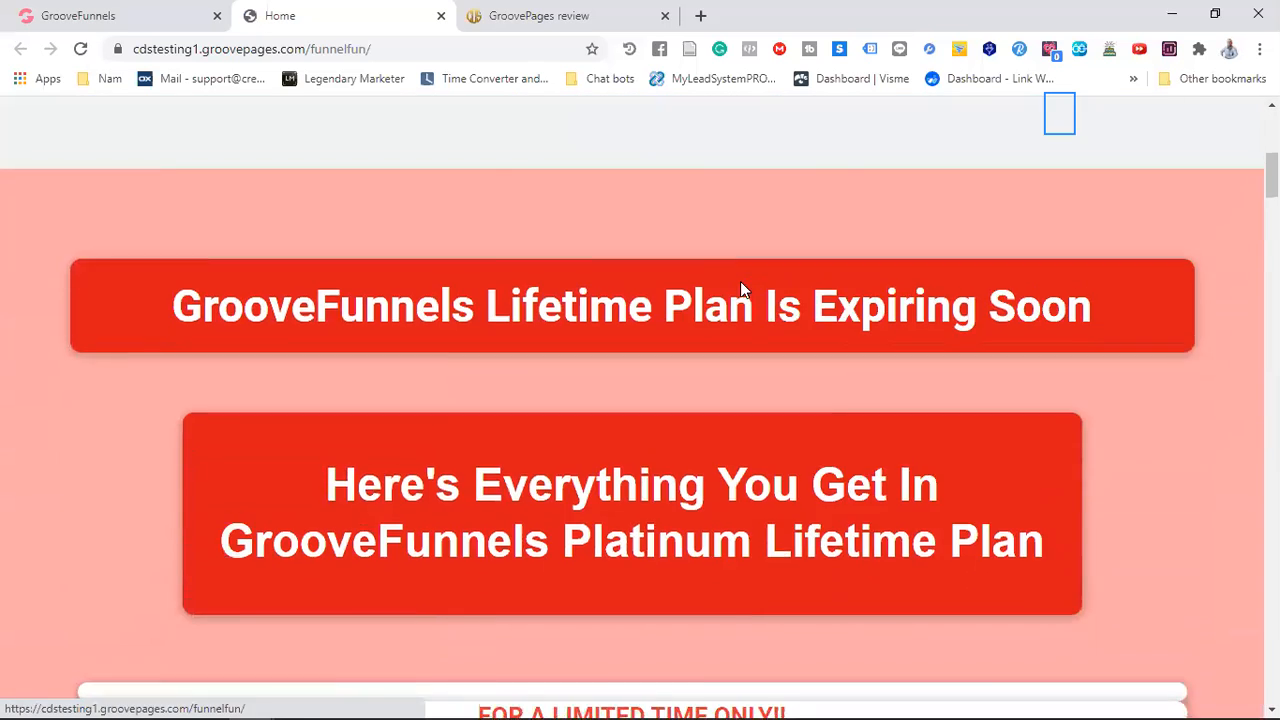
scroll(740, 295, "up", 4)
left_click(670, 360)
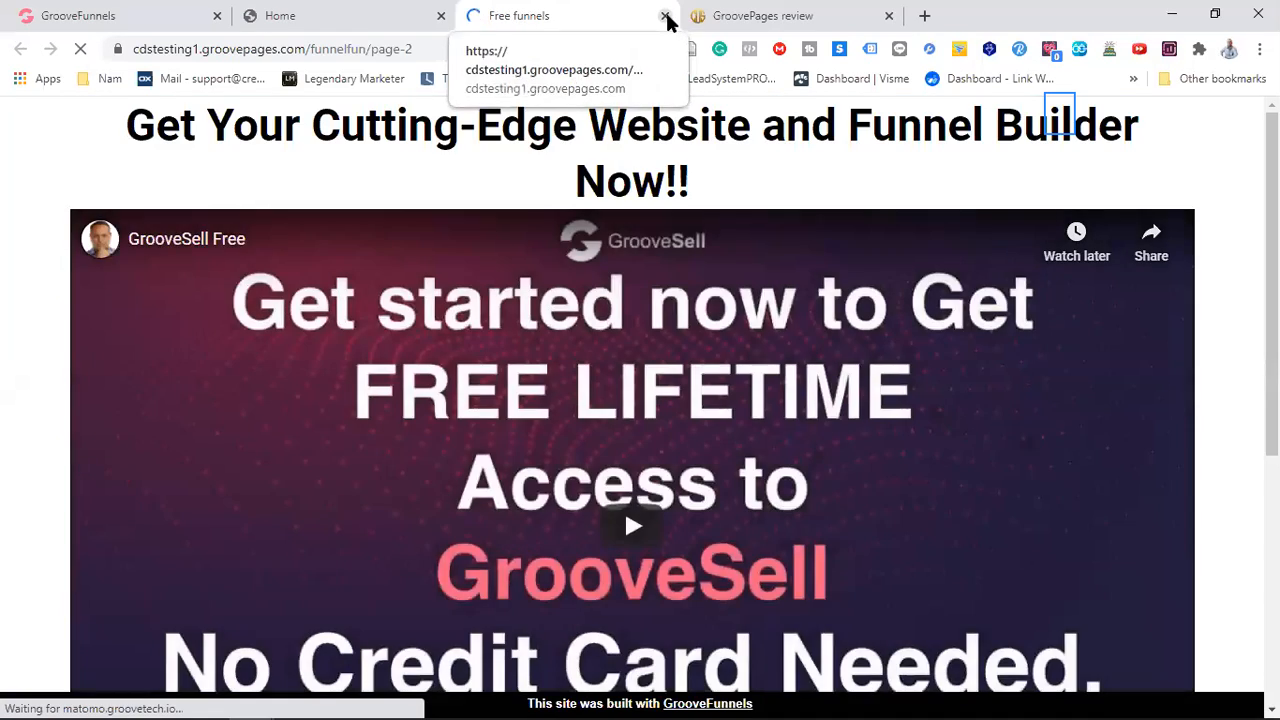
Close the published Free funnels and Home pages and return to the GroovePages builder
left_click(665, 16)
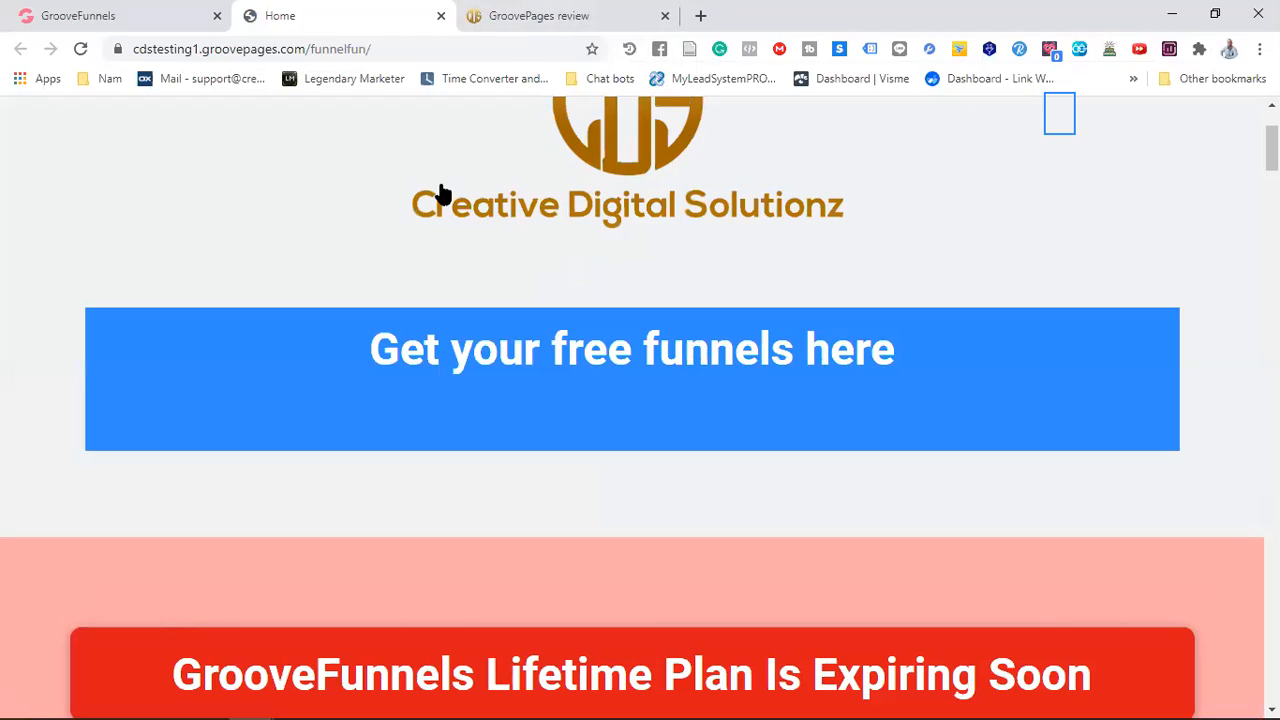
scroll(580, 340, "down", 5)
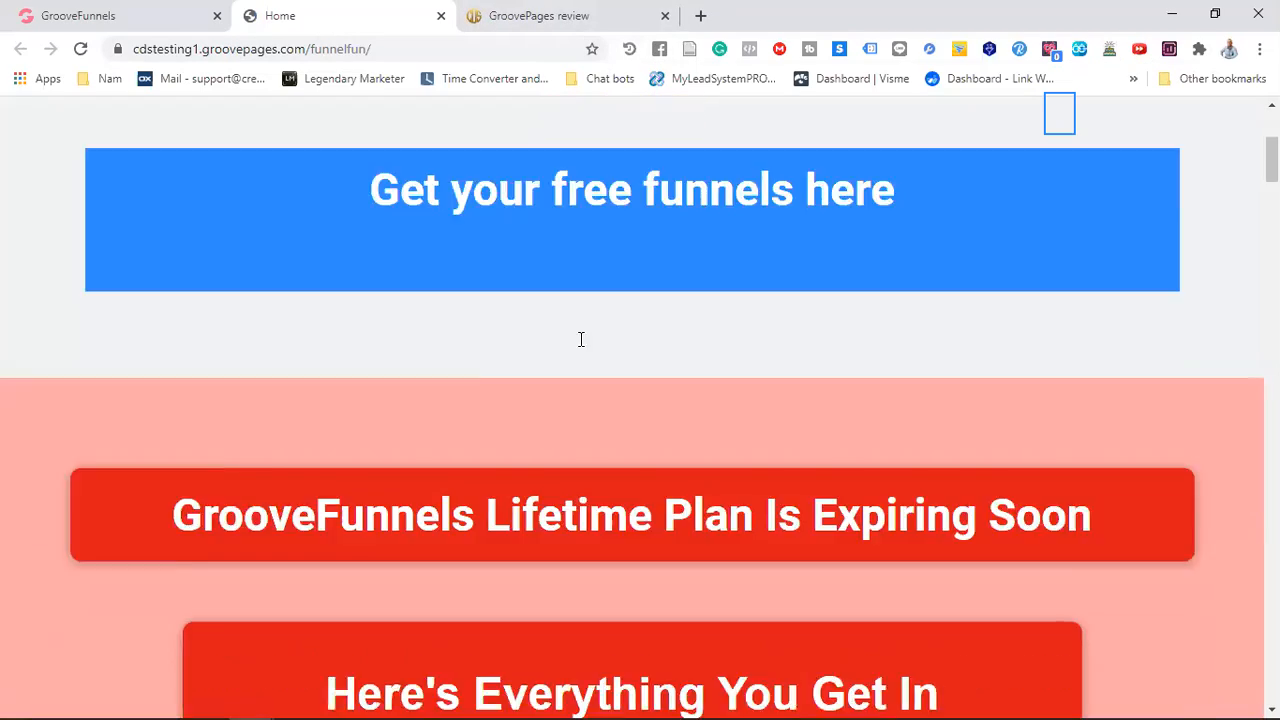
scroll(580, 340, "down", 9)
scroll(580, 340, "up", 1)
left_click(441, 16)
scroll(948, 404, "up", 5)
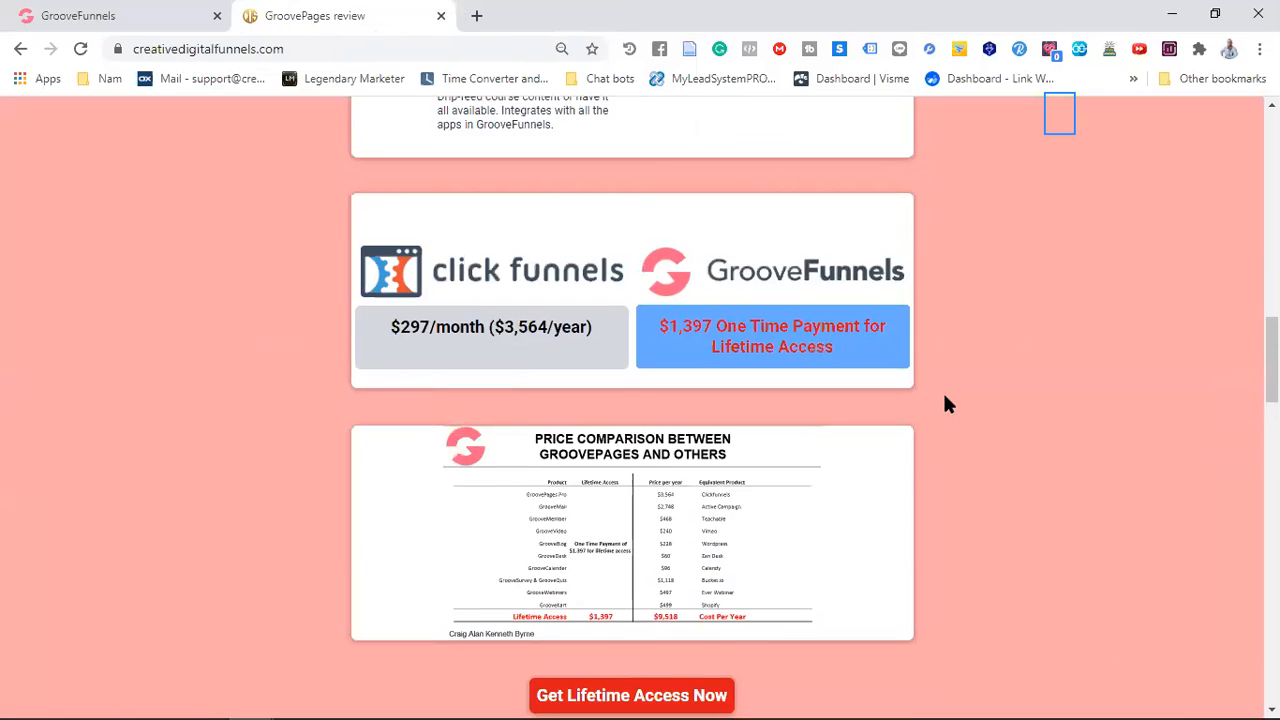
left_click(160, 20)
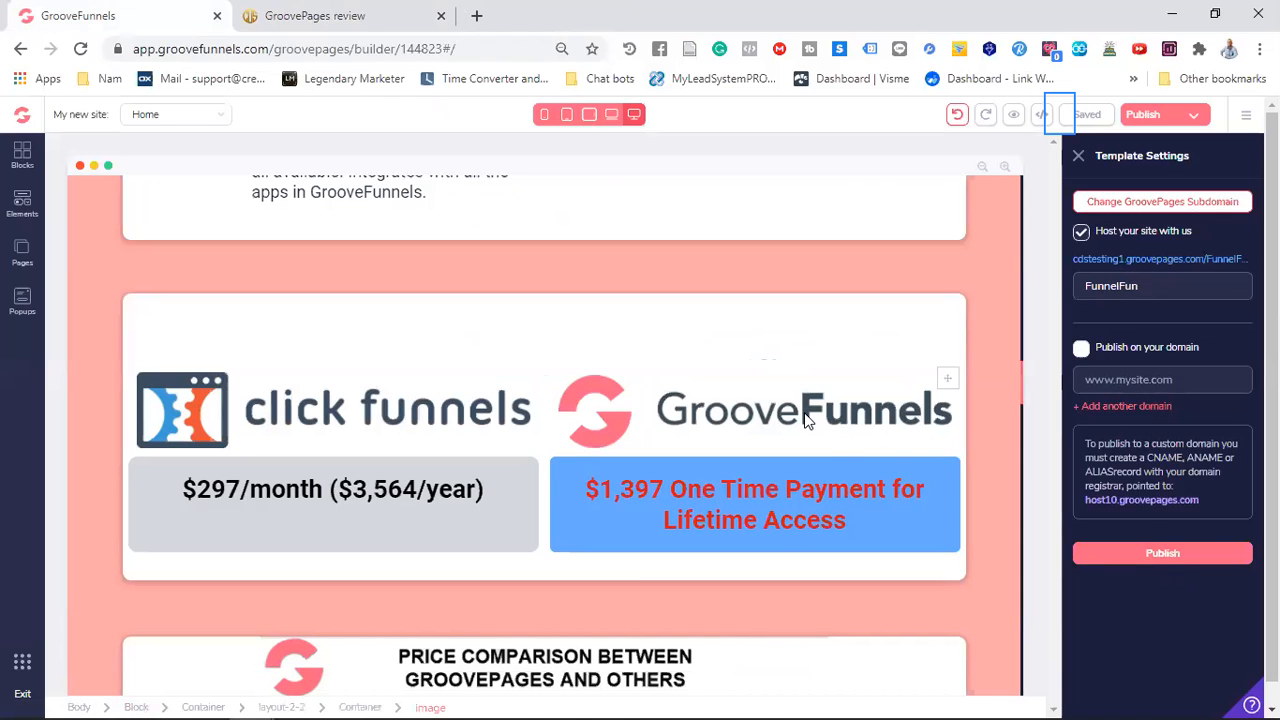
Examine the header logo's image replacement and upload options, and close them without choosing a file
scroll(650, 395, "up", 5)
scroll(650, 395, "up", 10)
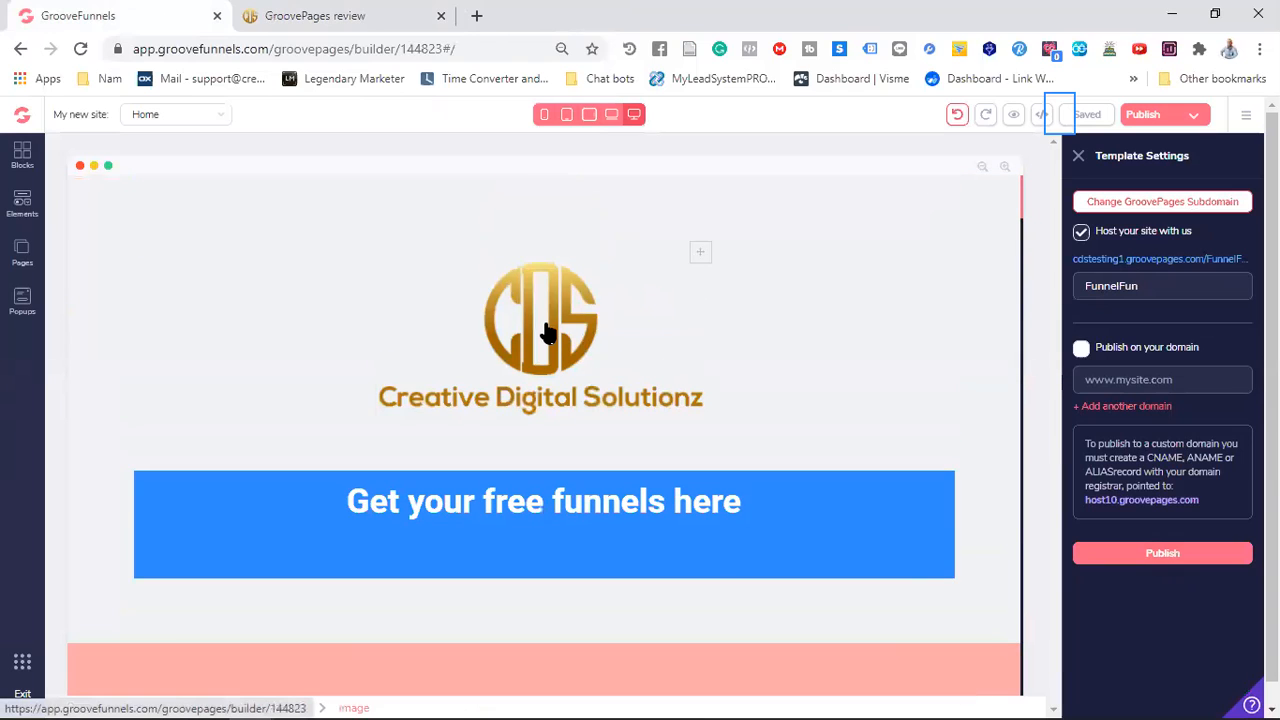
left_click(547, 330)
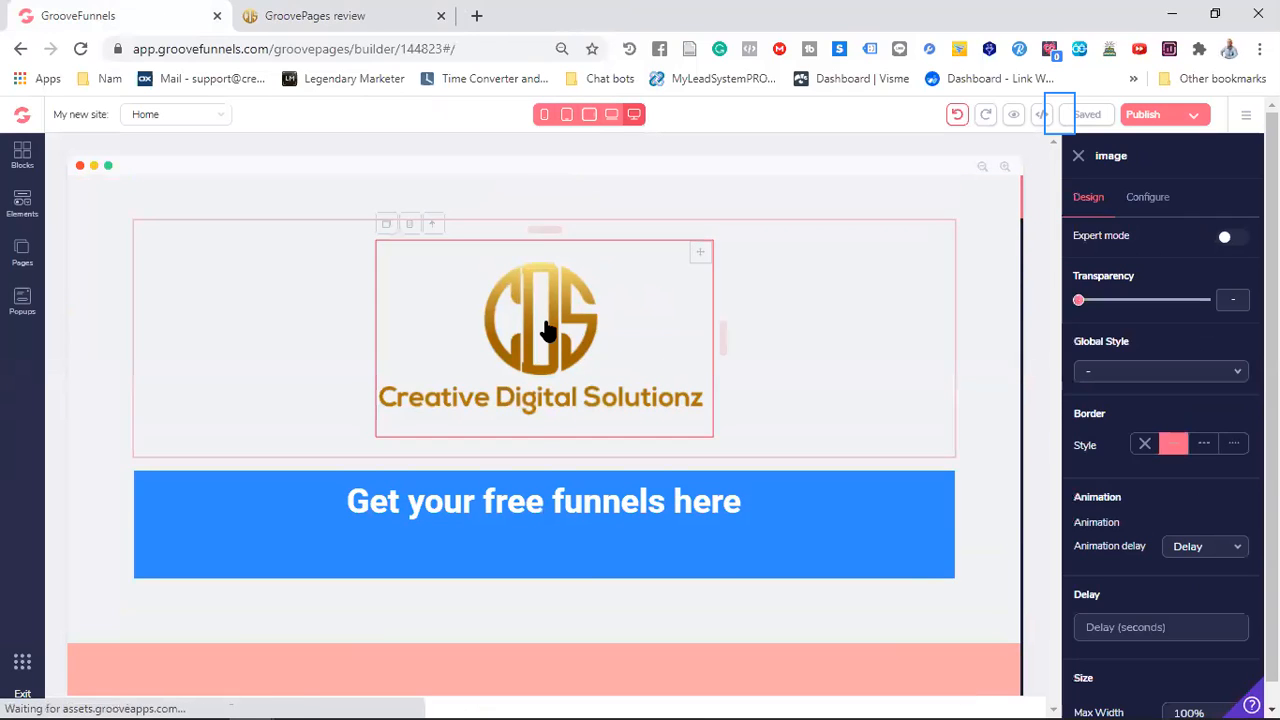
left_click(1147, 197)
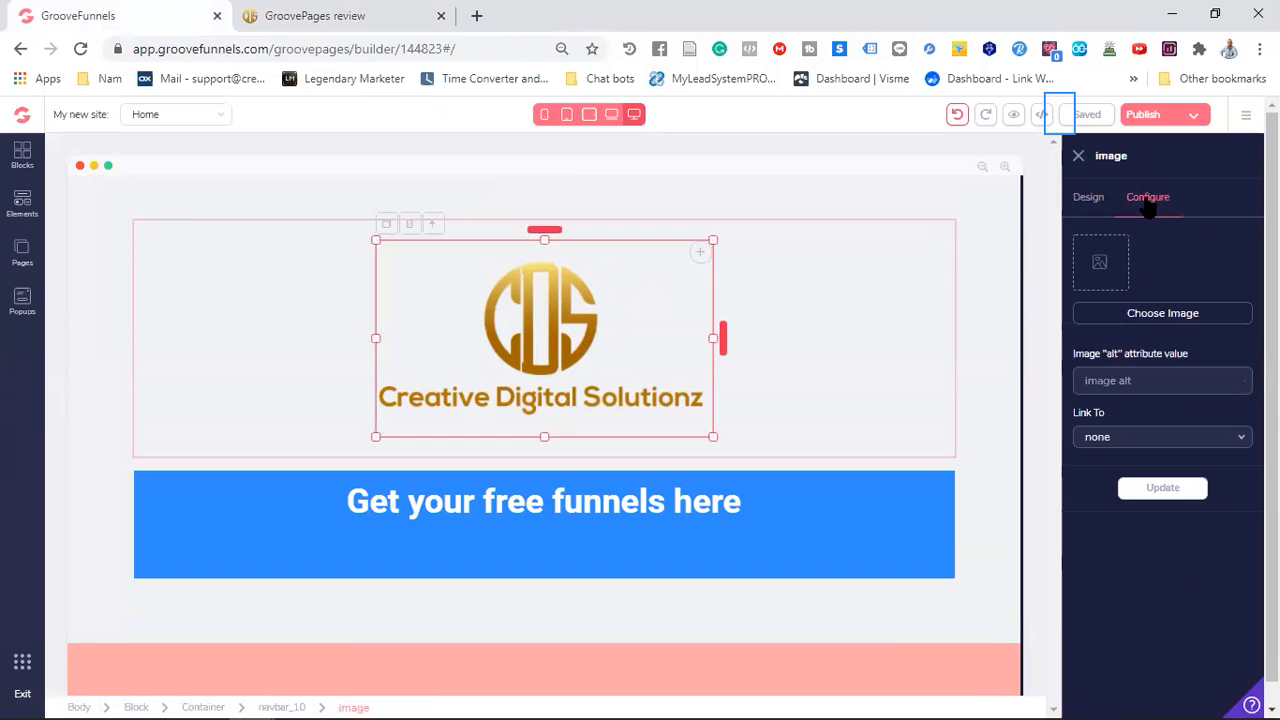
left_click(1141, 315)
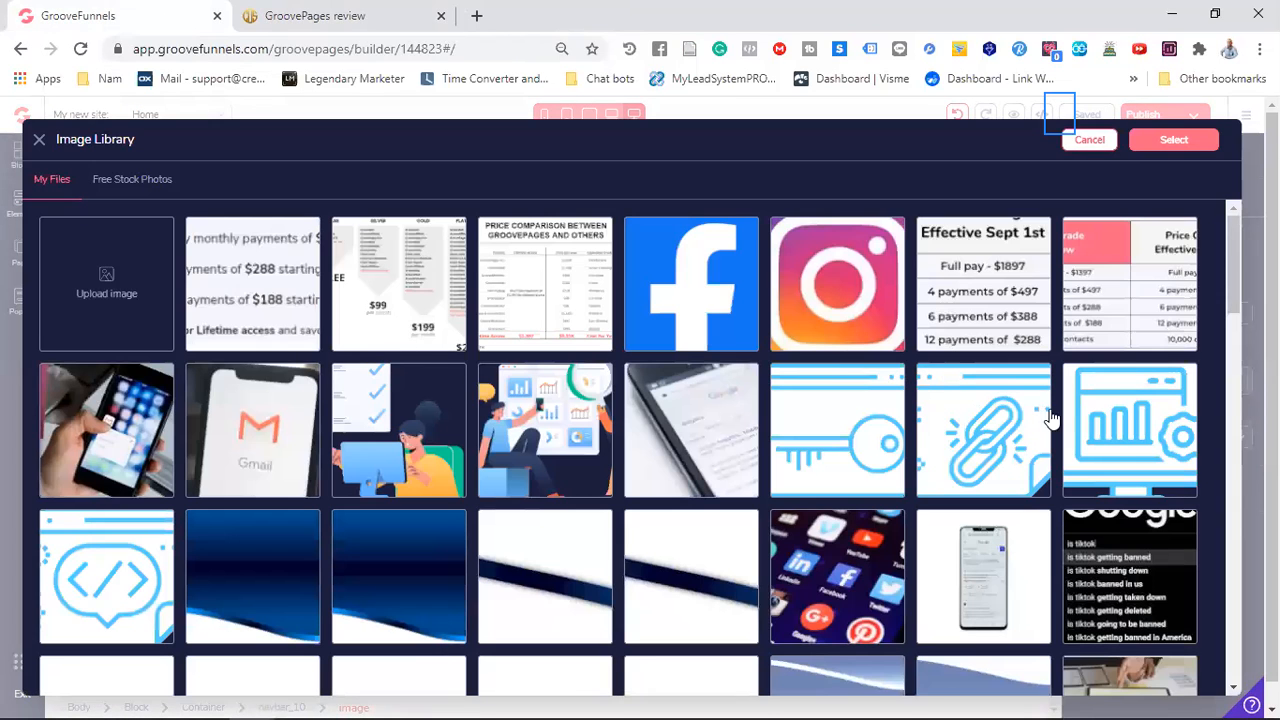
left_click(103, 277)
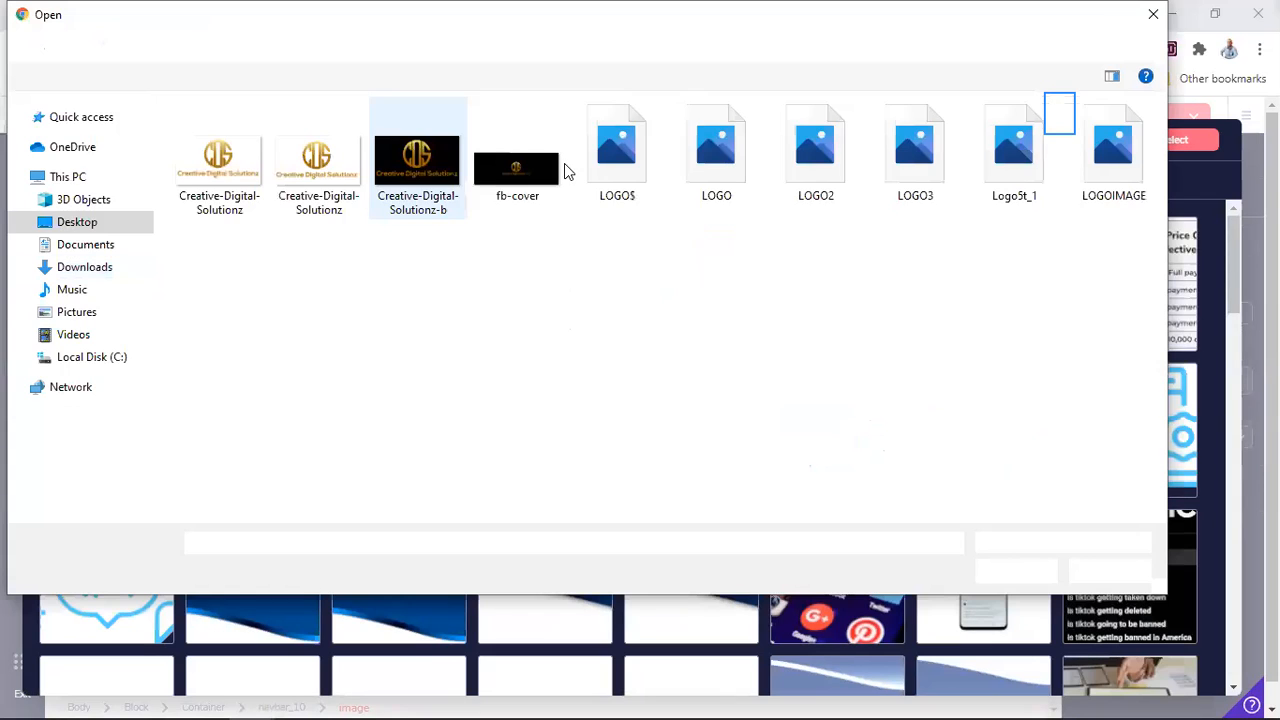
left_click(1153, 16)
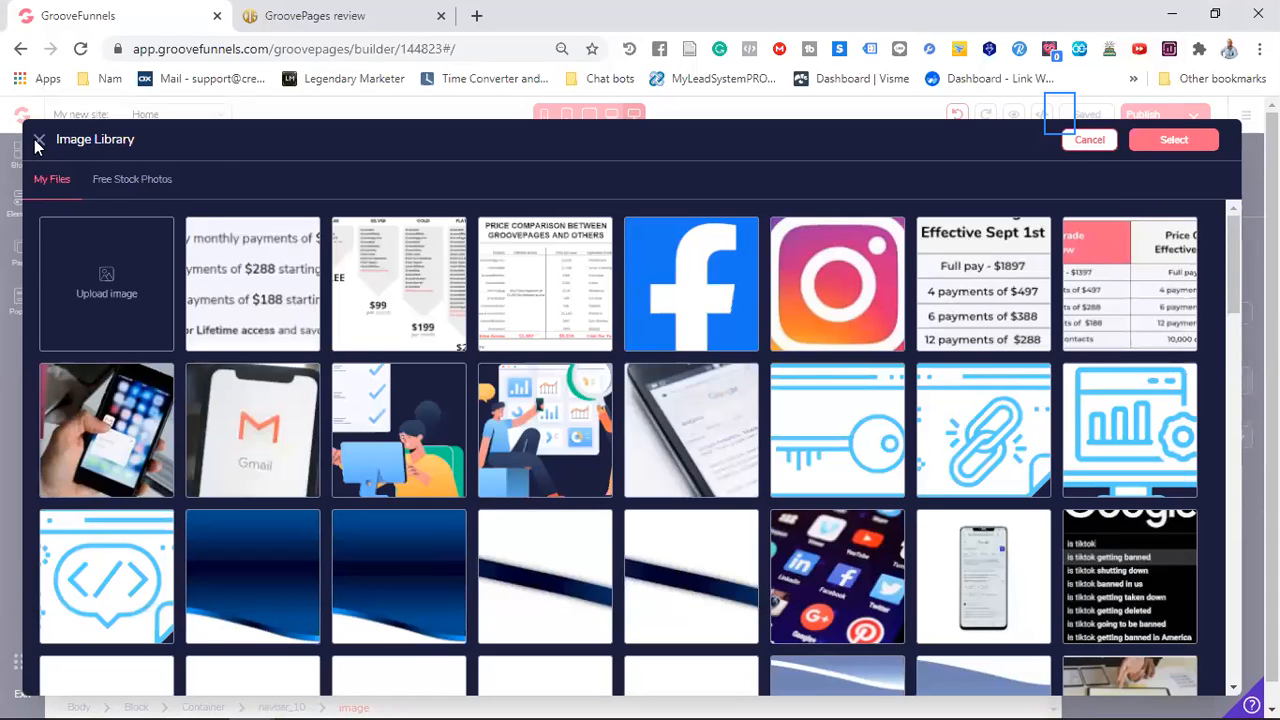
left_click(1087, 140)
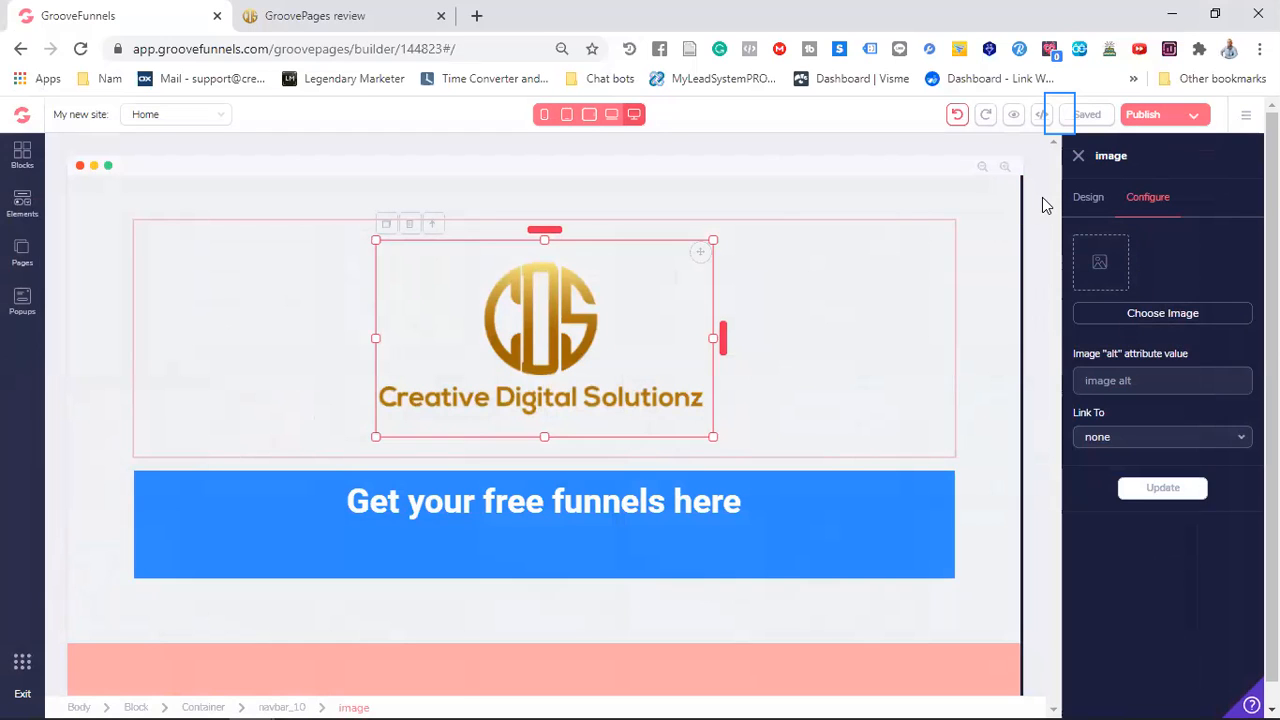
left_click(1079, 157)
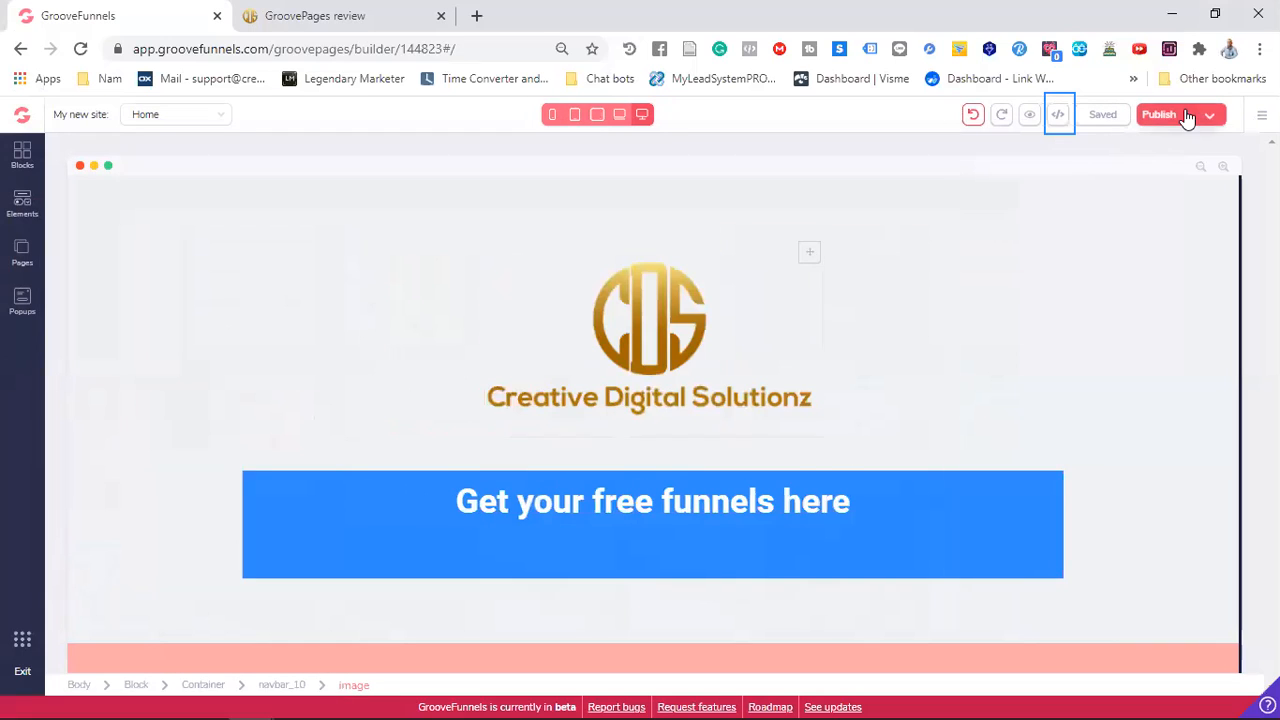
Open the published FunnelFun site from the publishing settings and copy its full web address
left_click(1191, 123)
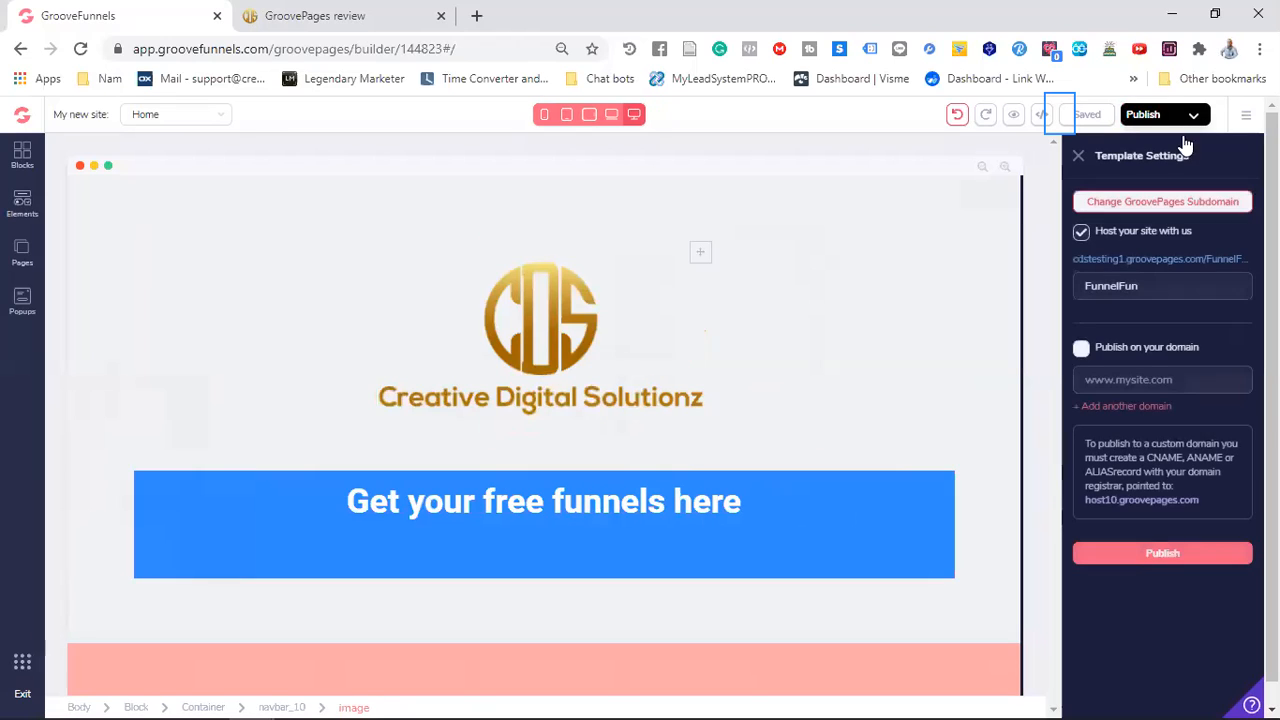
left_click(1140, 259)
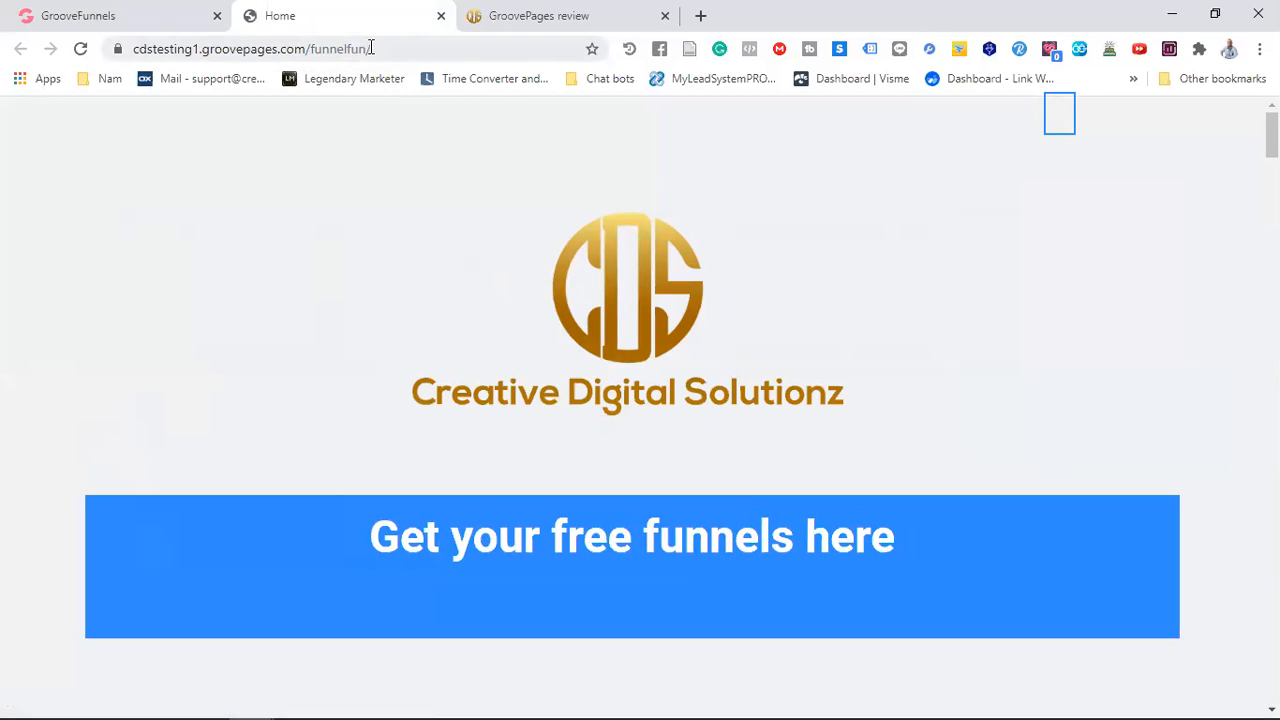
left_click(371, 48)
triple_click(271, 48)
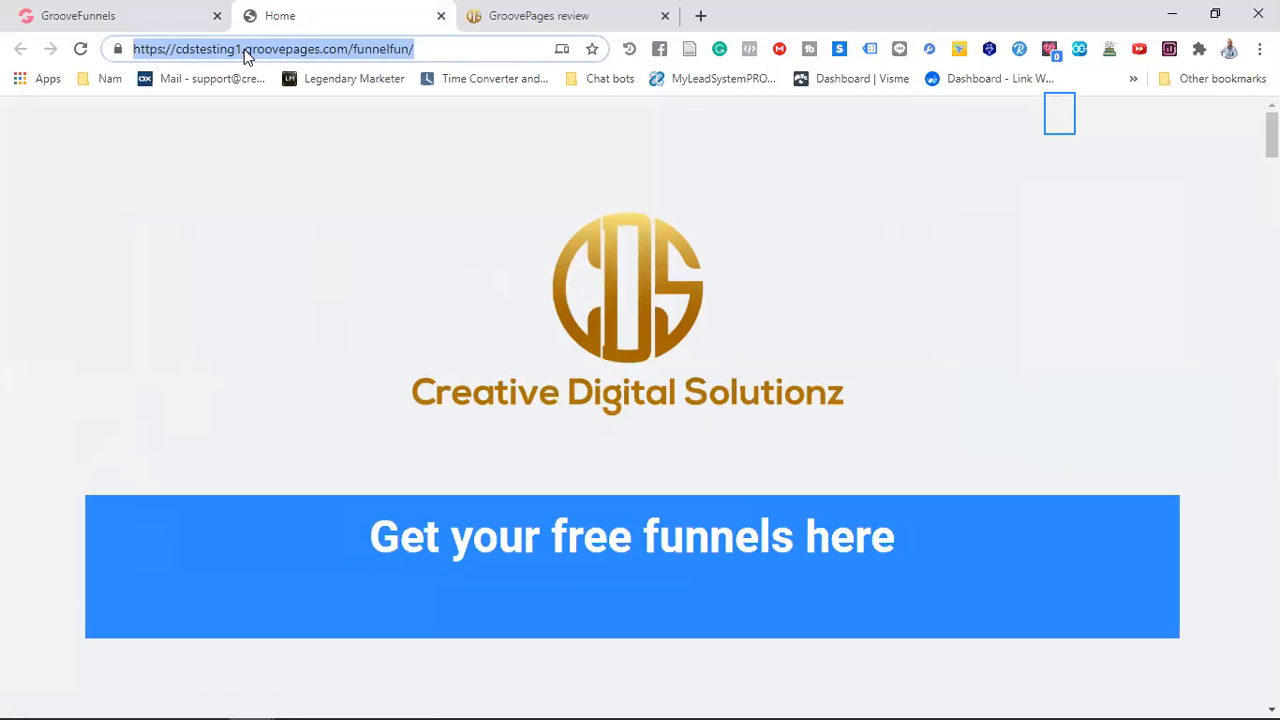
right_click(247, 55)
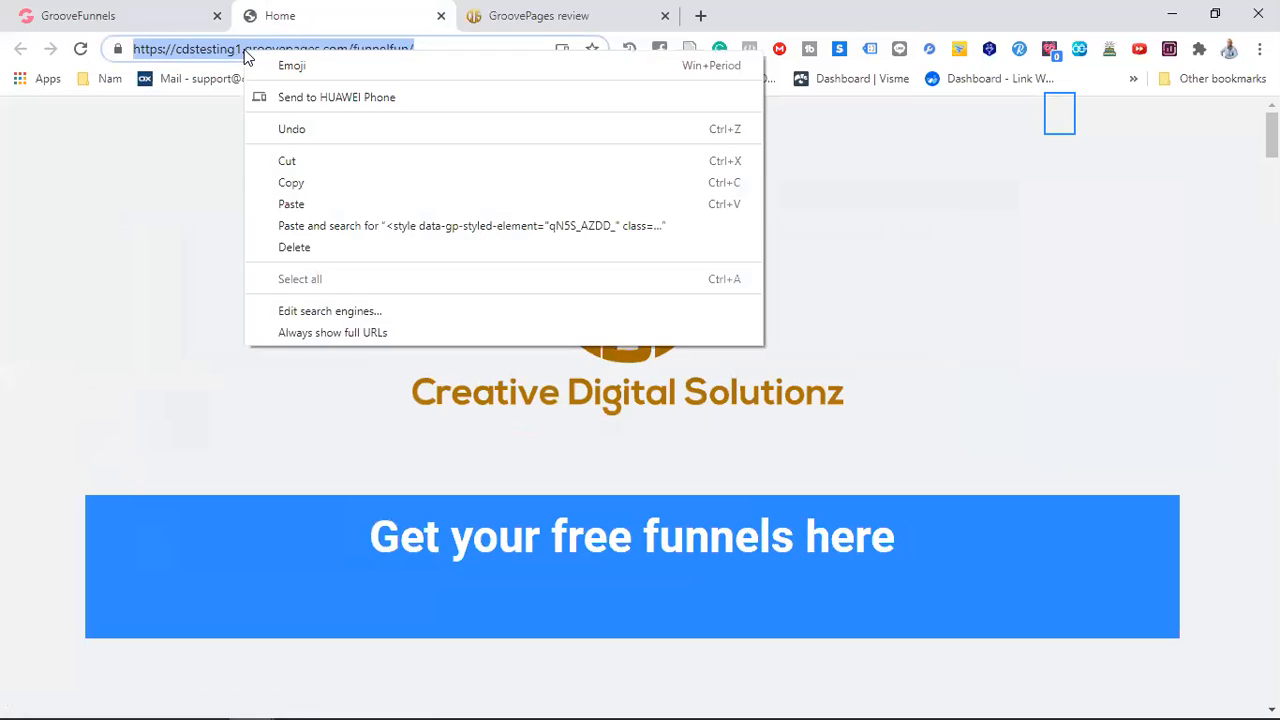
left_click(297, 182)
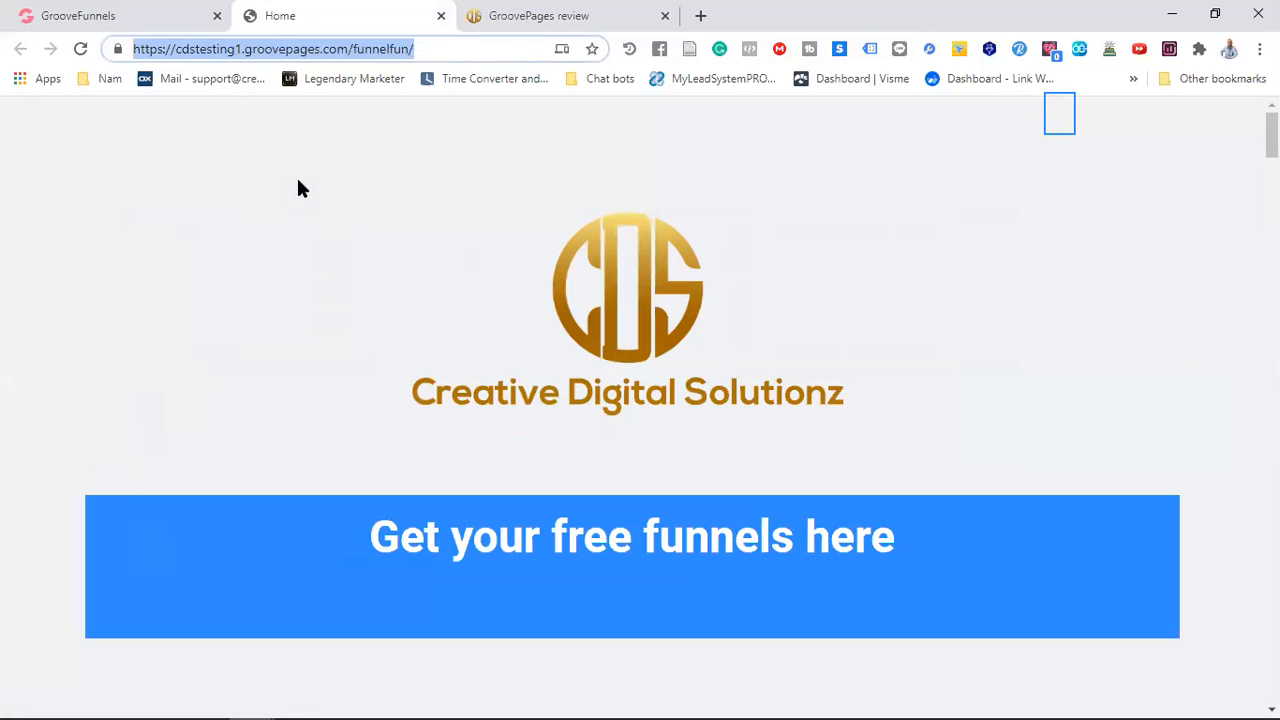
right_click(250, 53)
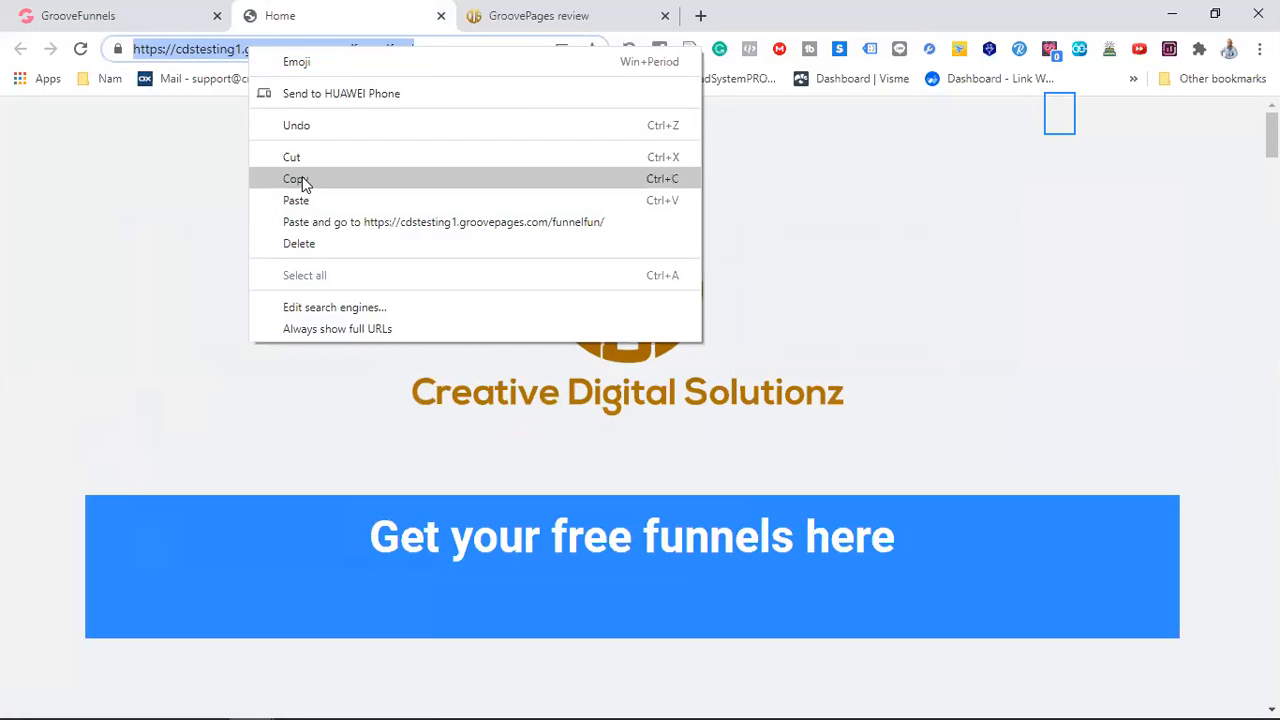
left_click(302, 177)
left_click(700, 15)
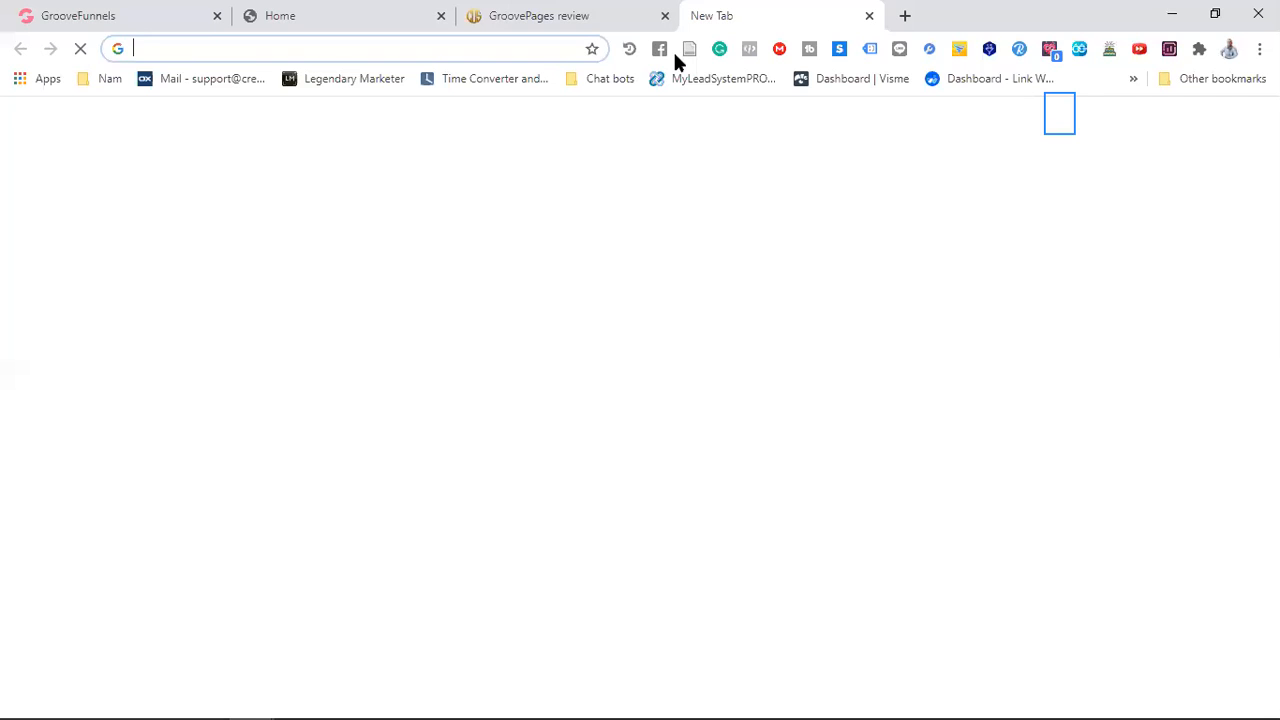
left_click(497, 405)
right_click(497, 405)
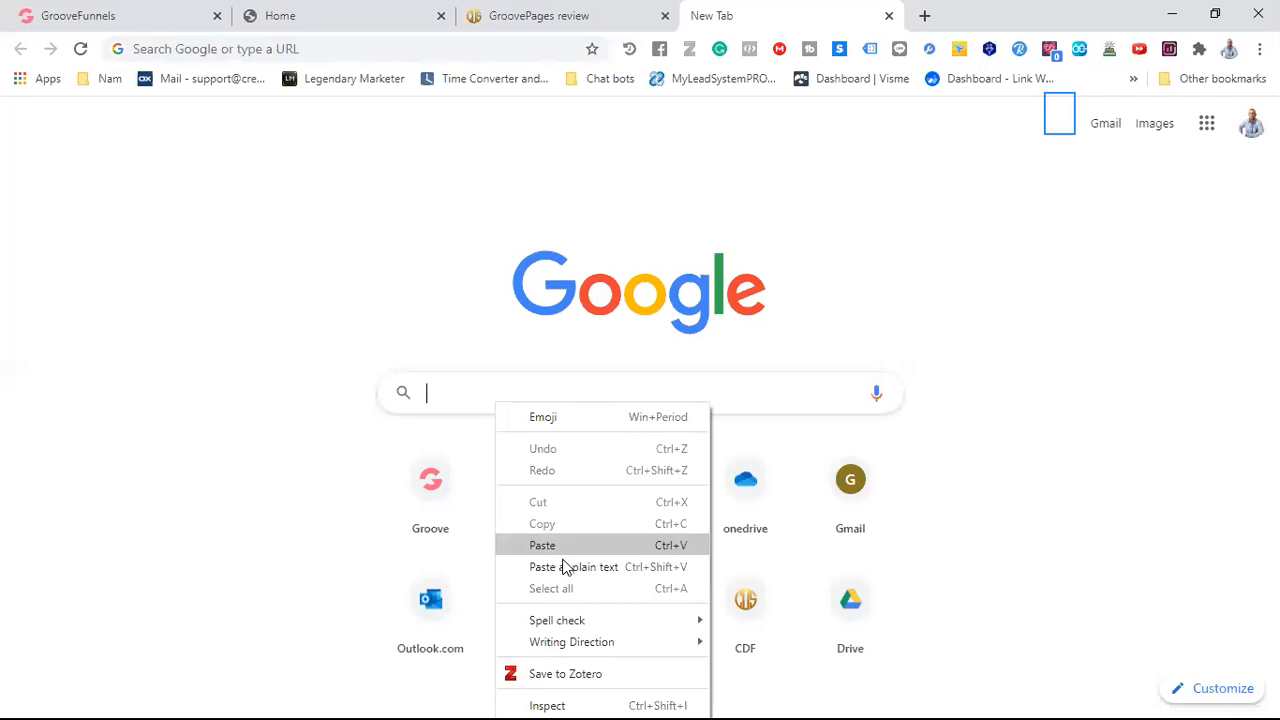
left_click(563, 555)
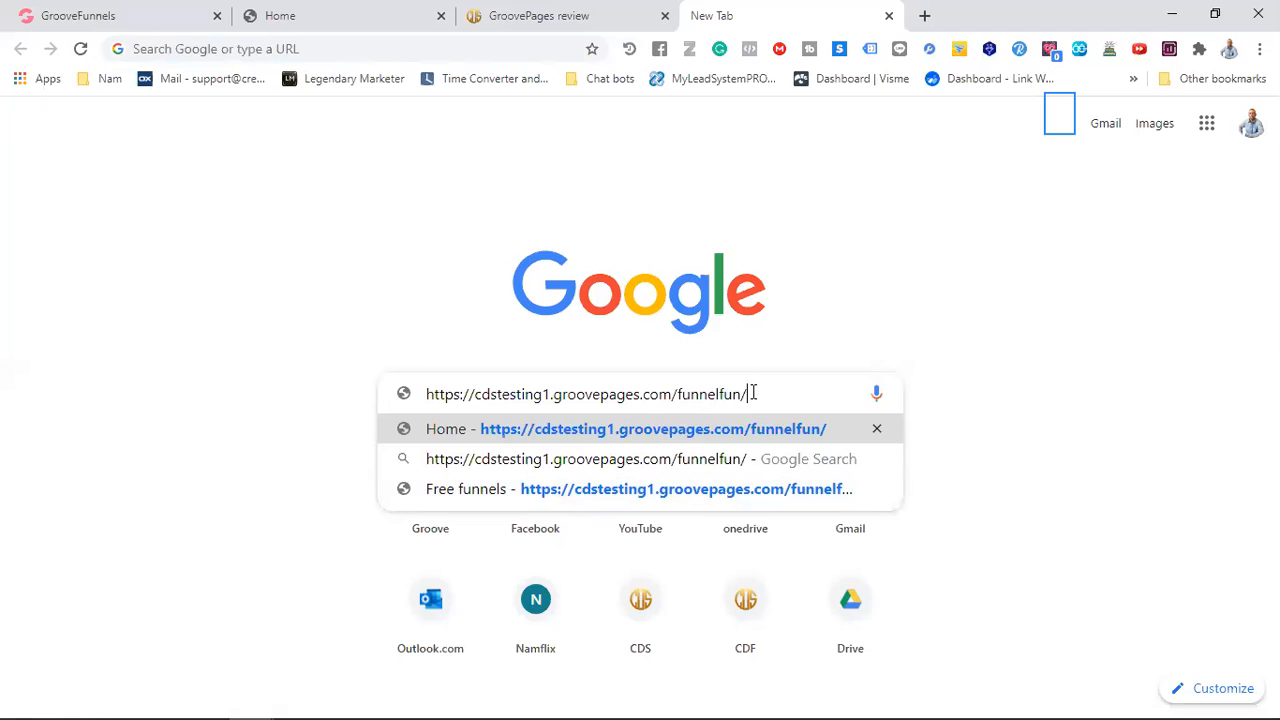
left_click_drag(753, 393, 437, 399)
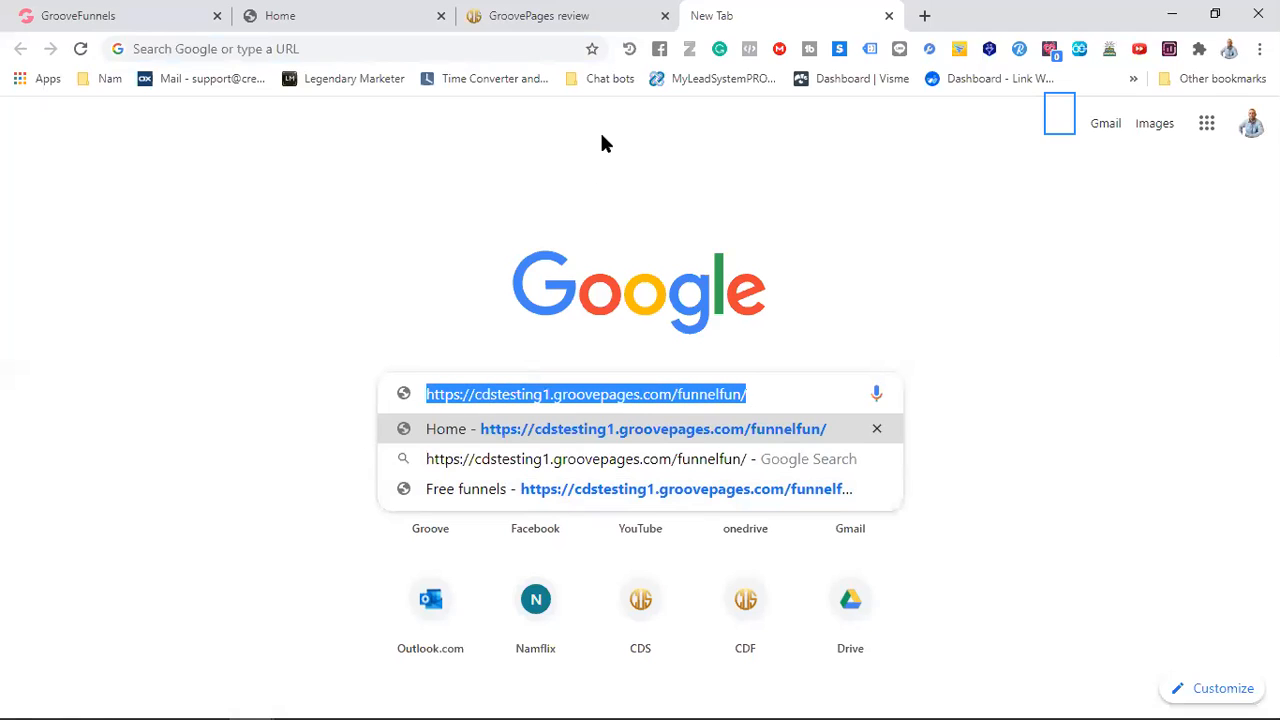
right_click(187, 49)
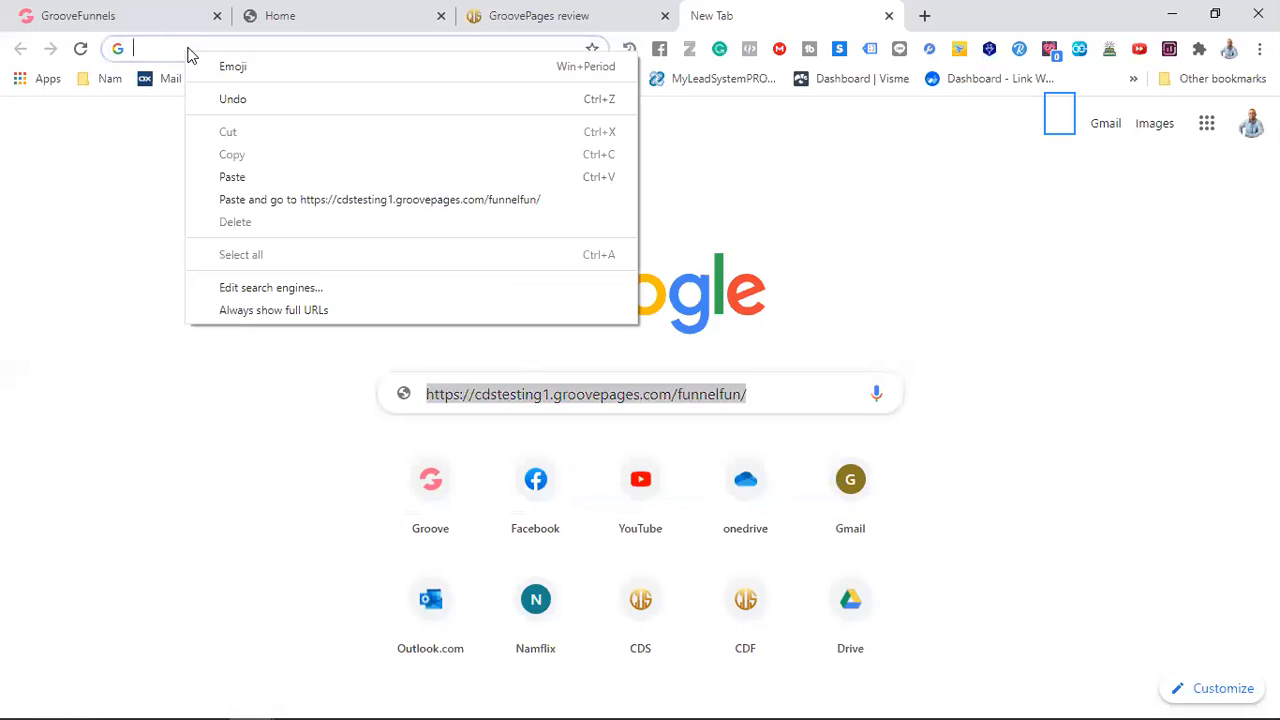
left_click(245, 181)
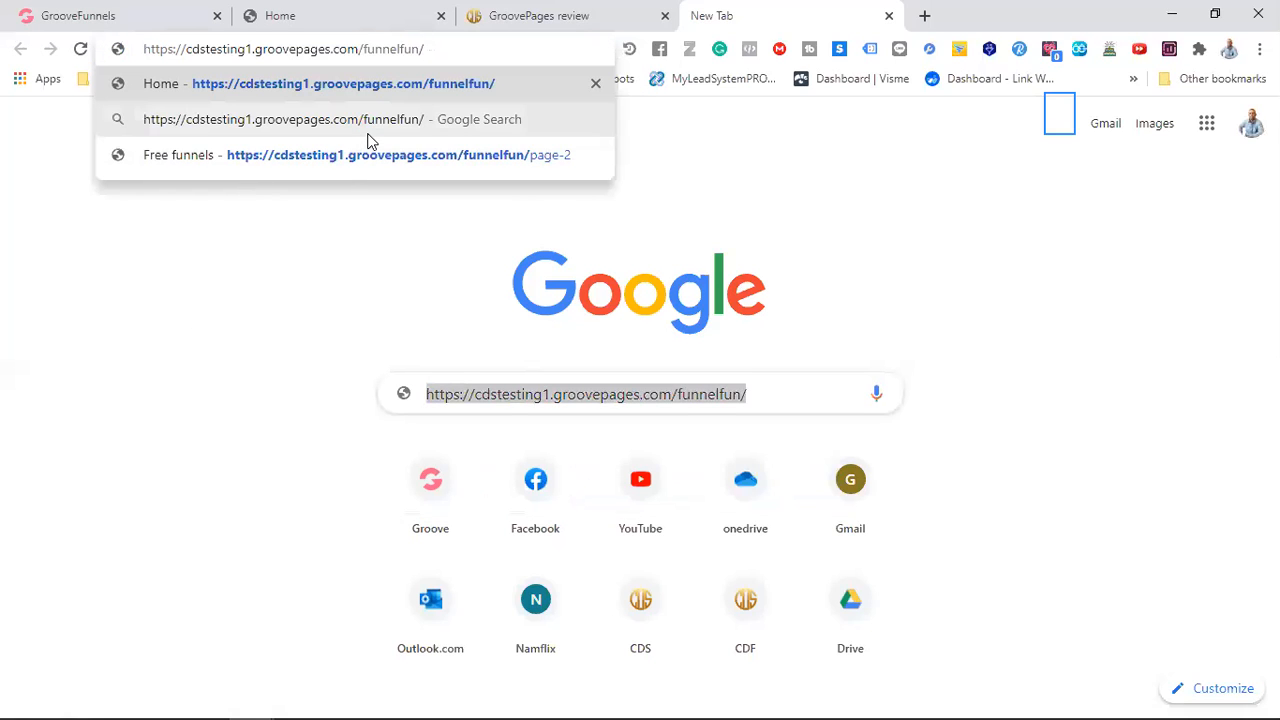
key("Return")
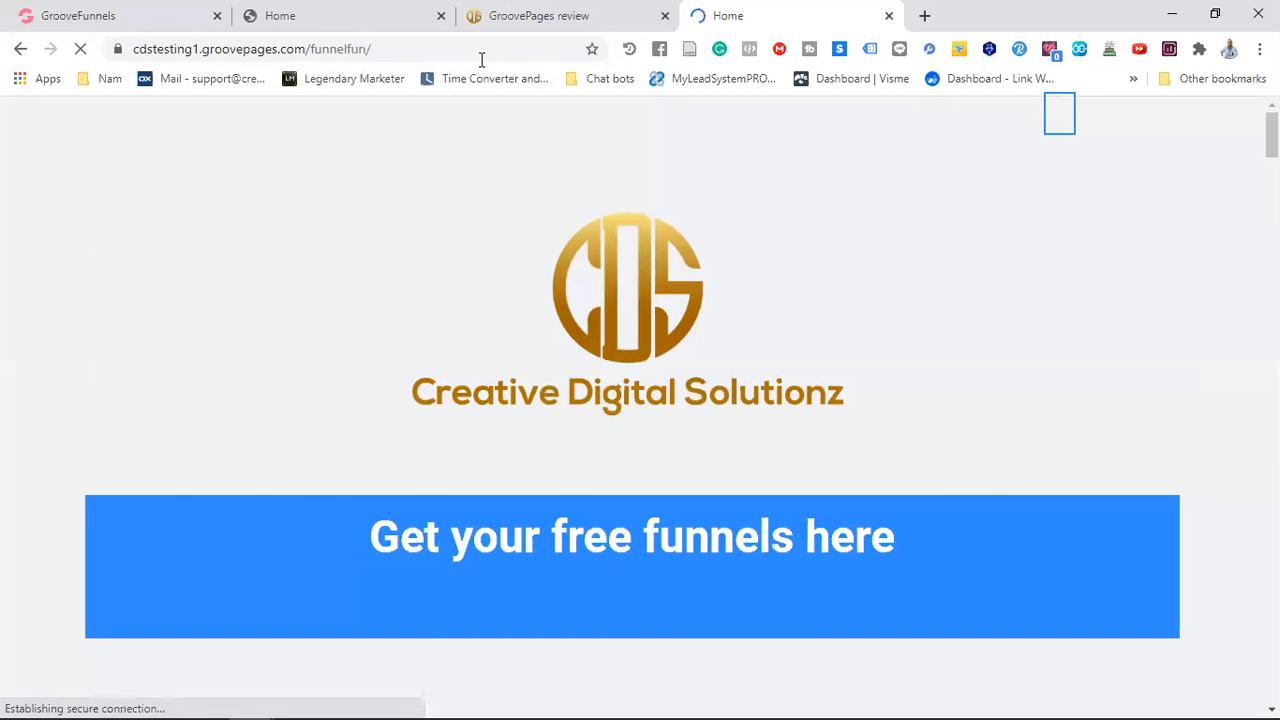
Look through the published Home page from the free funnels button down to the lifetime access section
scroll(529, 387, "down", 12)
scroll(529, 387, "up", 10)
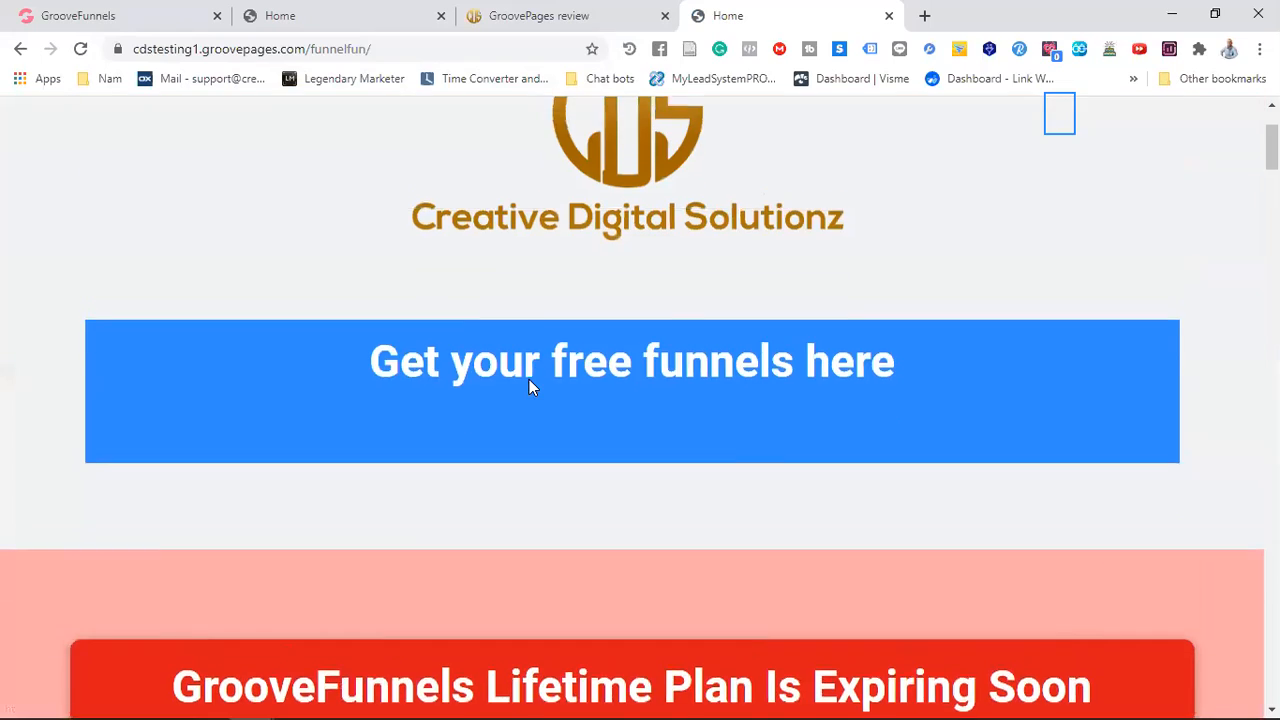
scroll(529, 387, "up", 1)
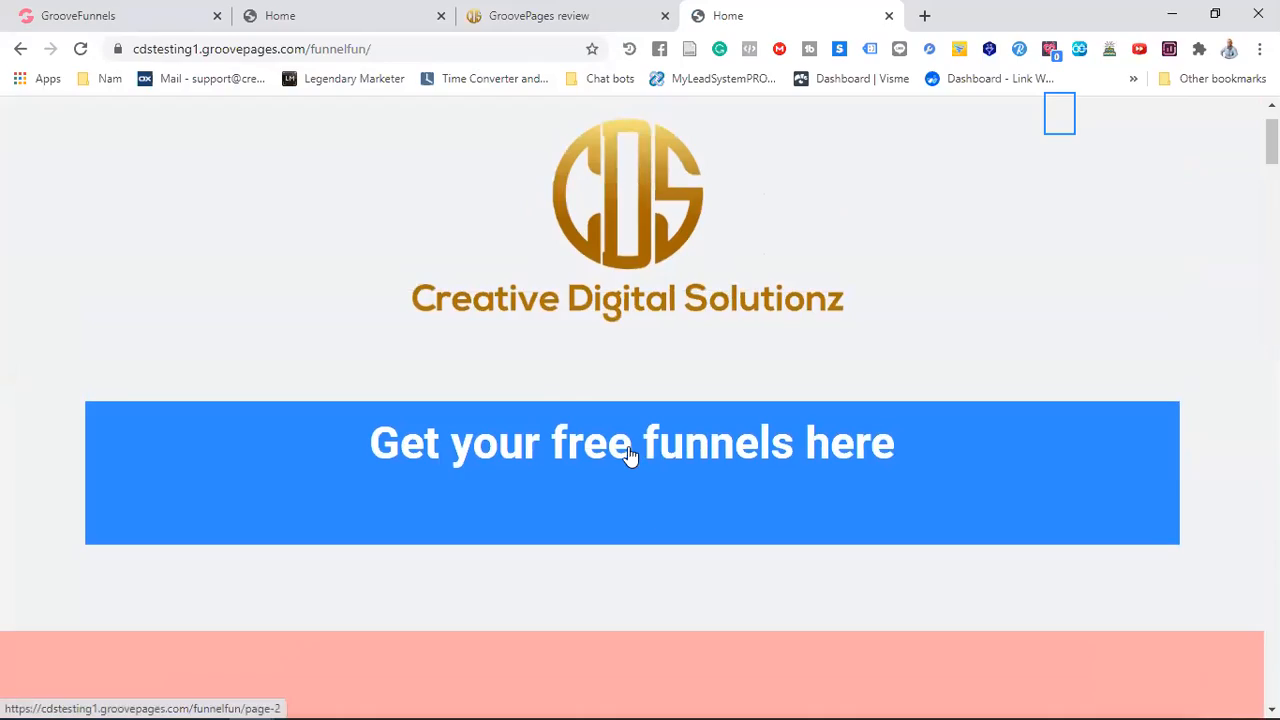
scroll(630, 450, "down", 15)
scroll(620, 459, "down", 15)
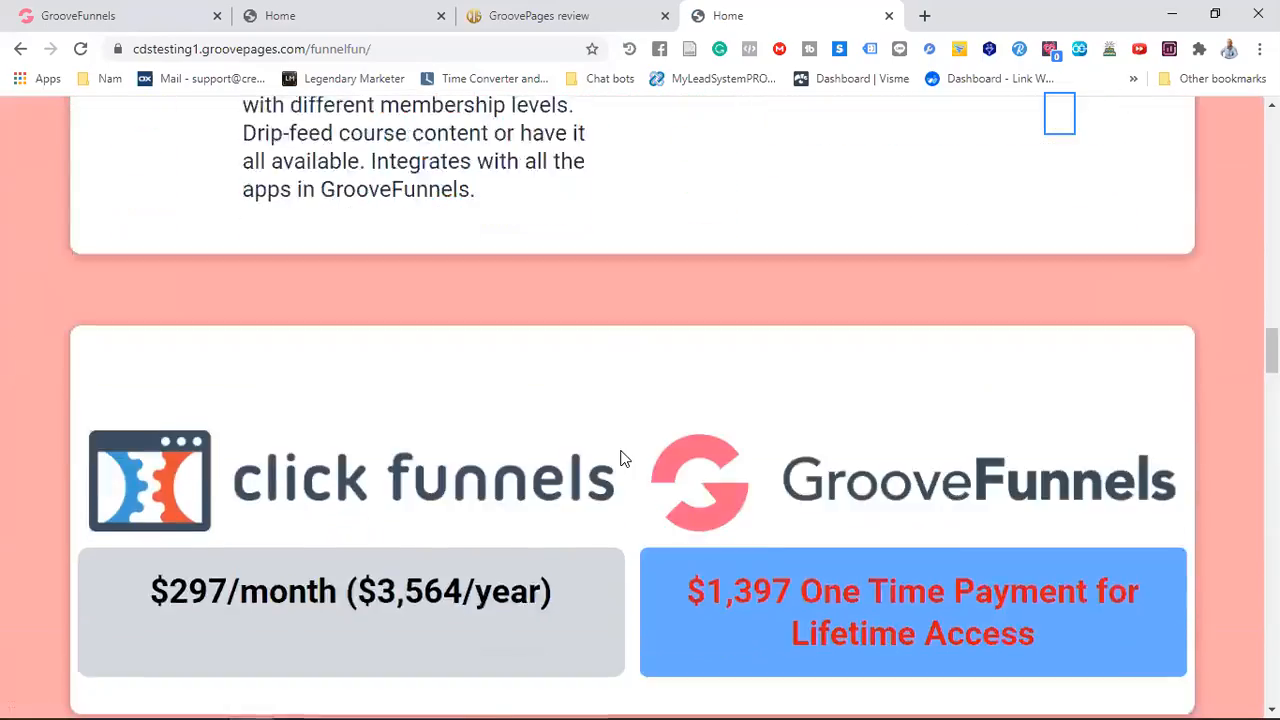
scroll(617, 452, "up", 15)
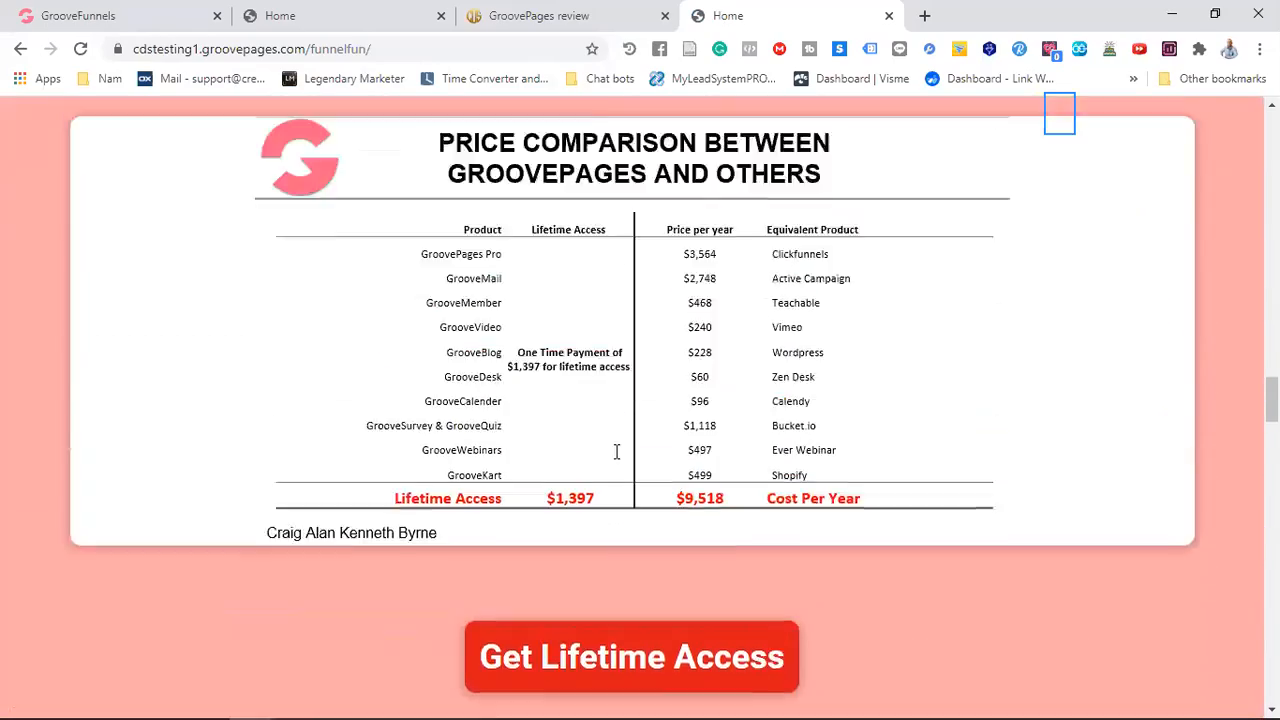
scroll(617, 452, "up", 15)
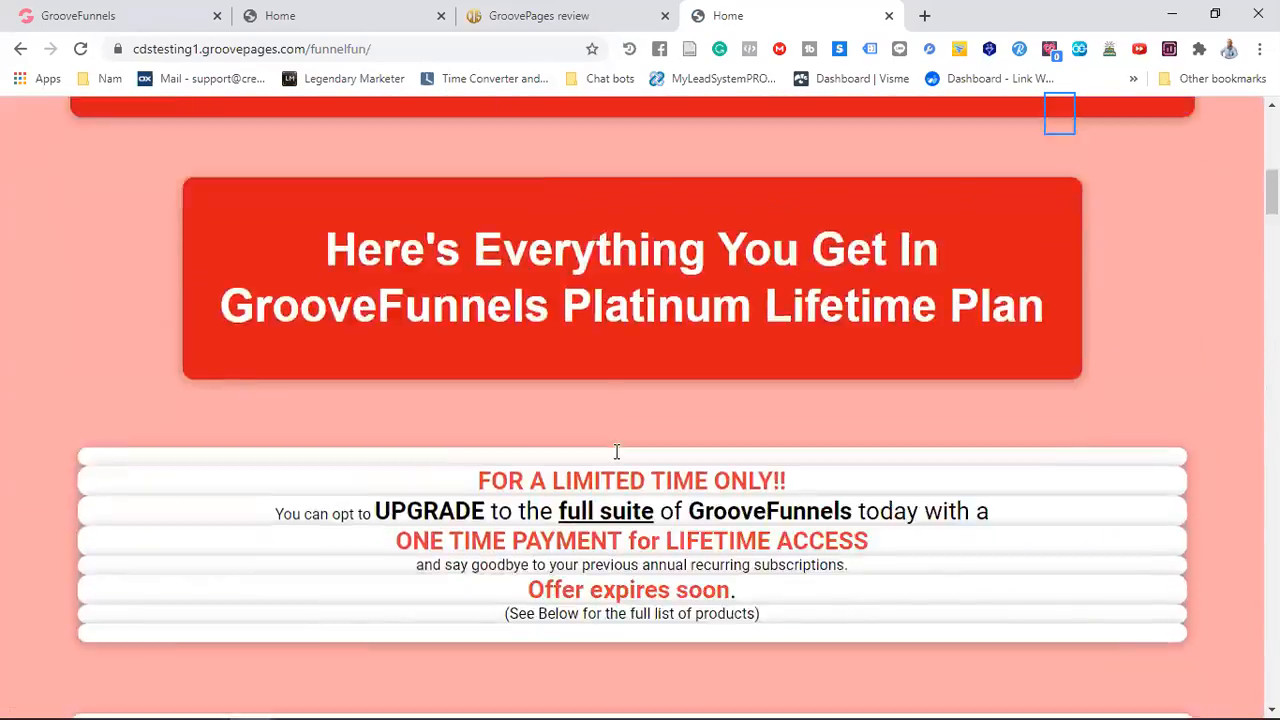
scroll(614, 449, "down", 6)
scroll(614, 451, "down", 20)
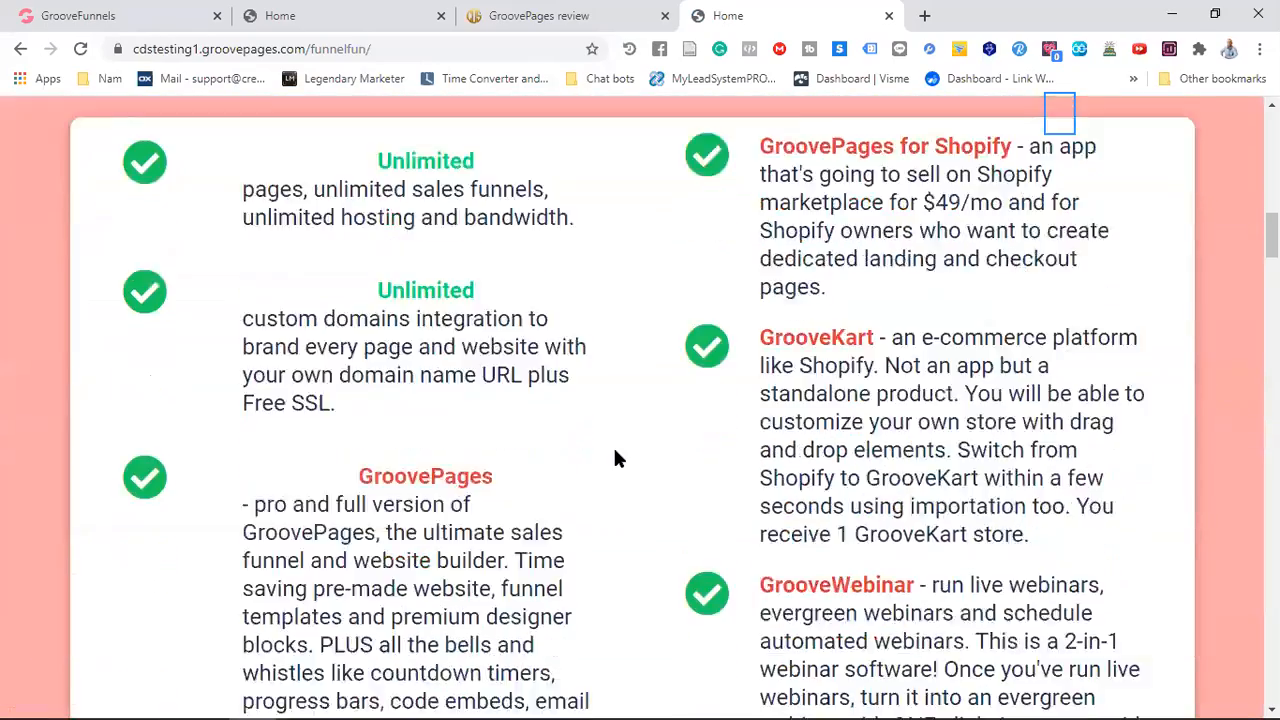
scroll(614, 455, "down", 5)
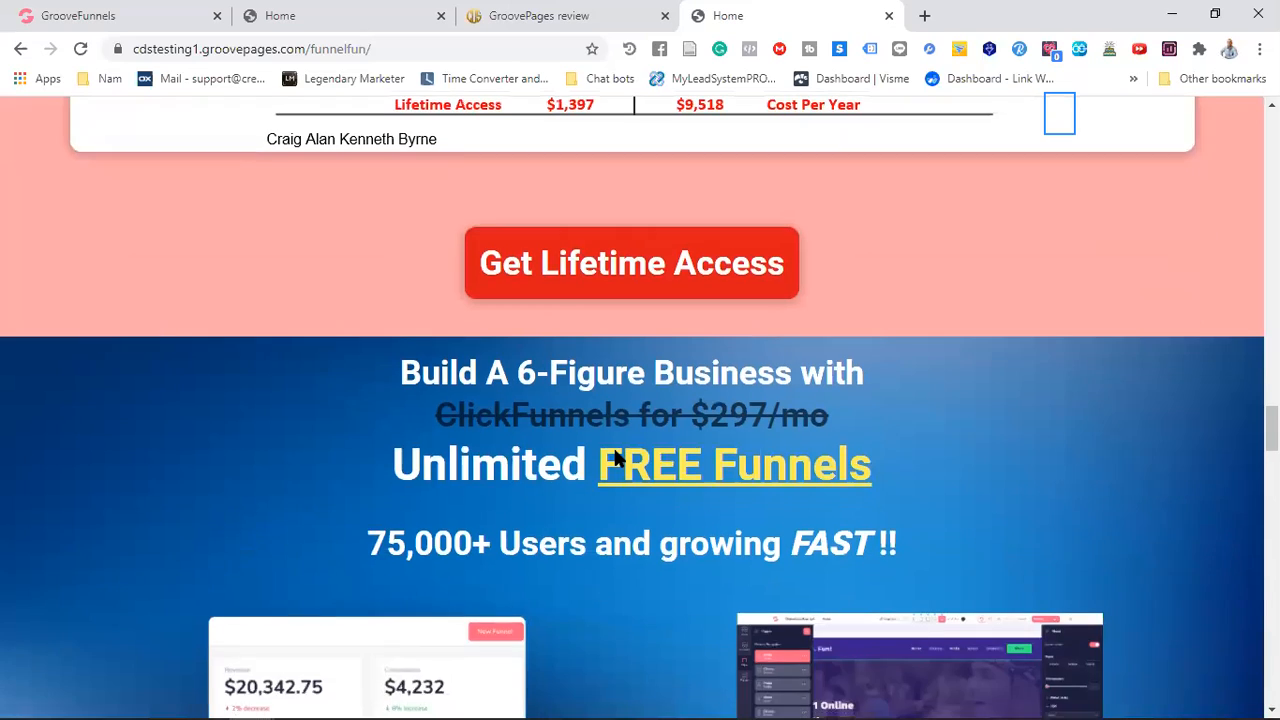
Test the "Get Lifetime Access" button link on the published Home page, check the Upgrade page and close it
scroll(614, 457, "up", 1)
left_click(621, 362)
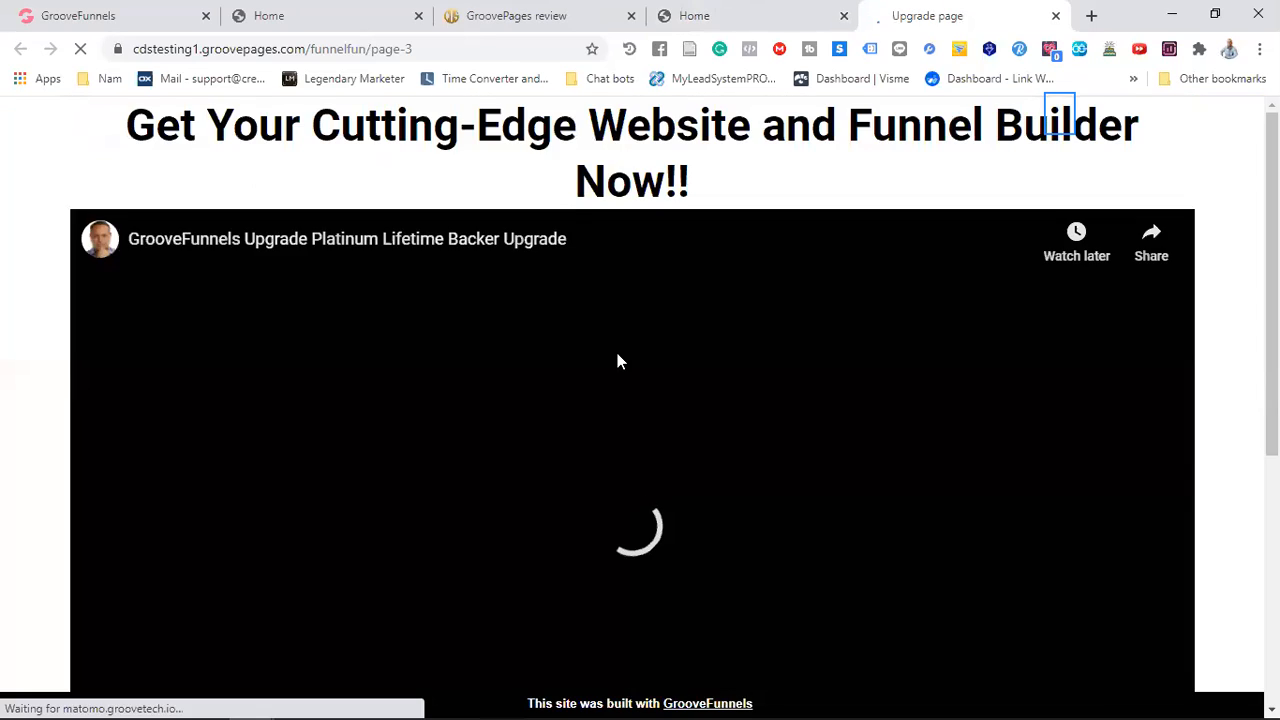
scroll(624, 362, "down", 3)
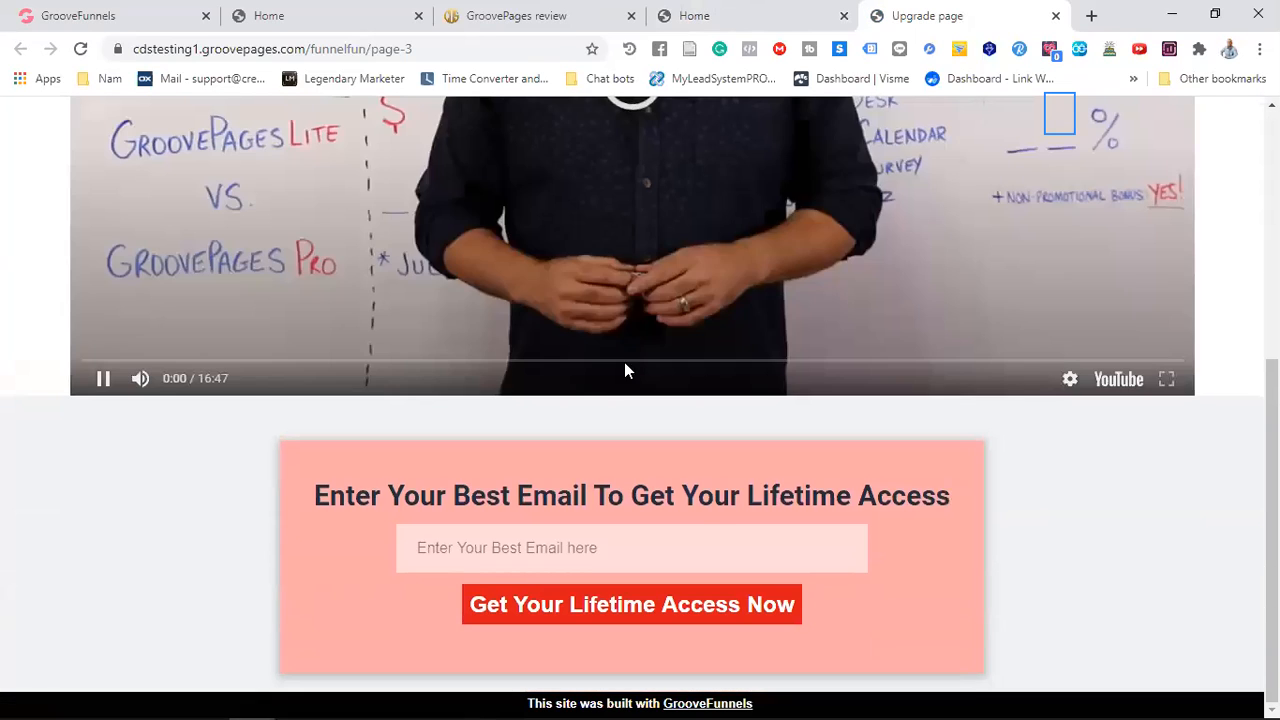
scroll(737, 424, "up", 3)
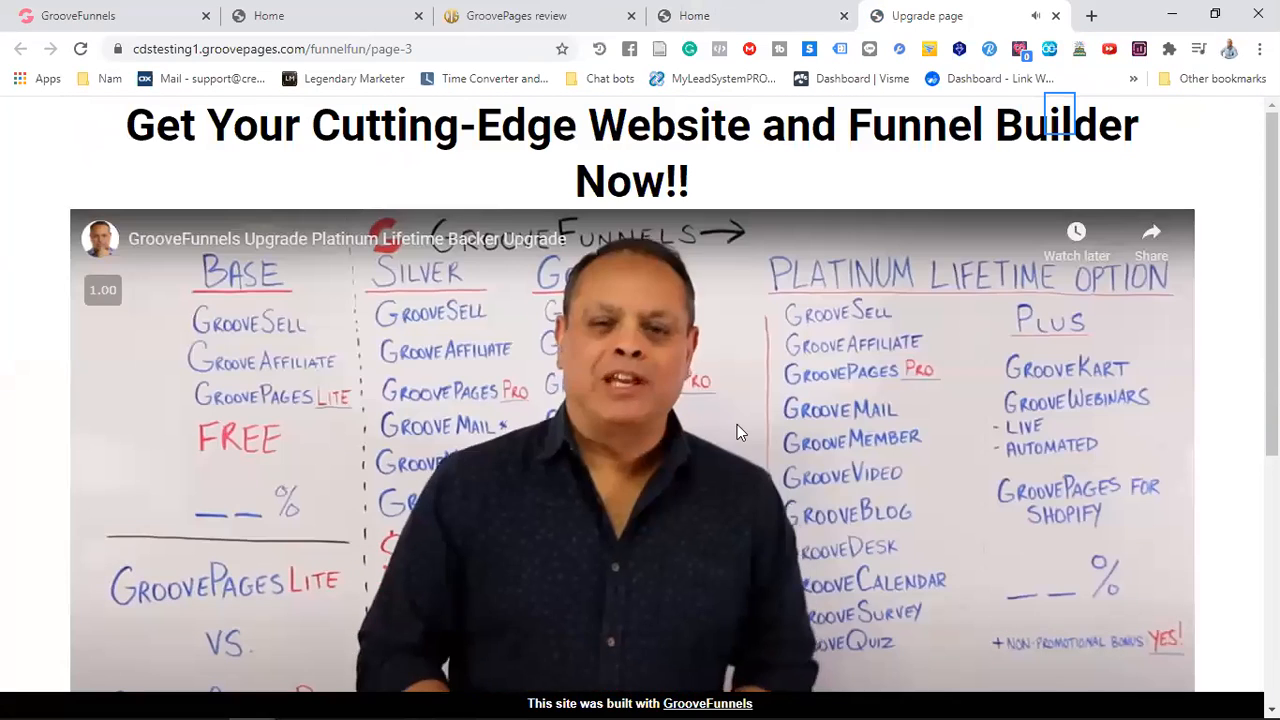
left_click(1057, 16)
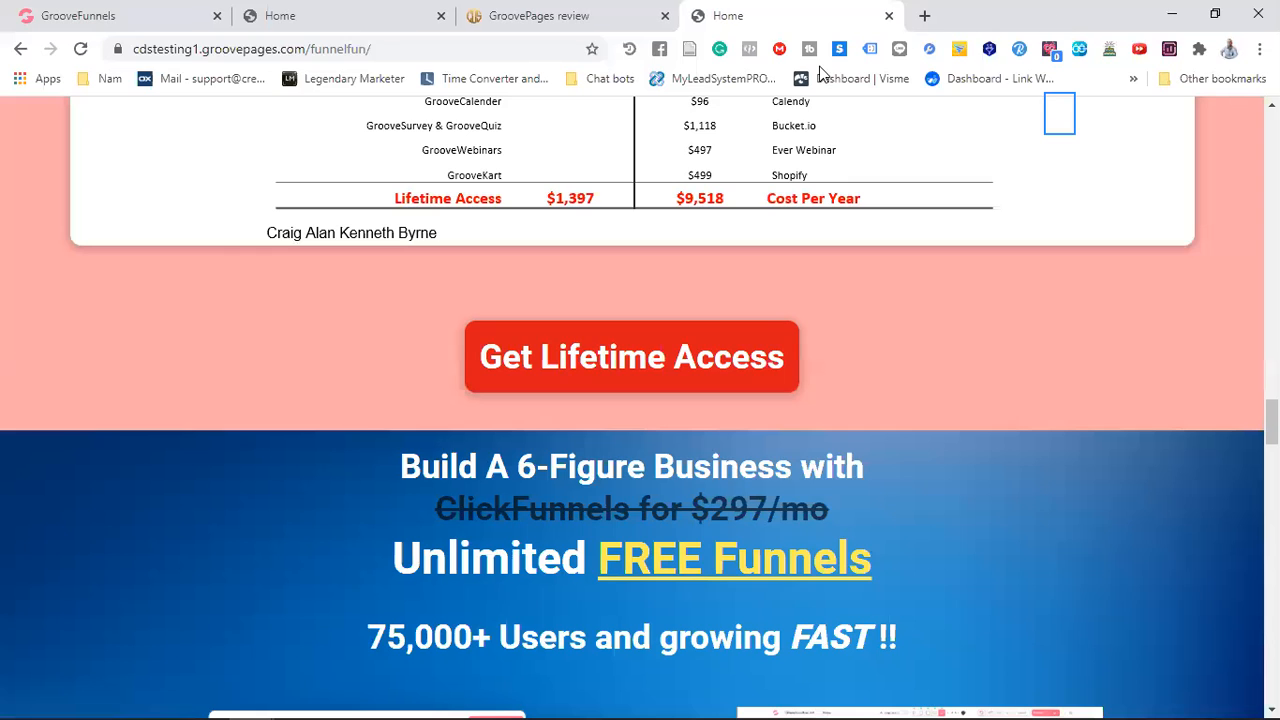
Return to the GroovePages builder and look over the logo and free funnels button on the Home page
scroll(682, 437, "up", 10)
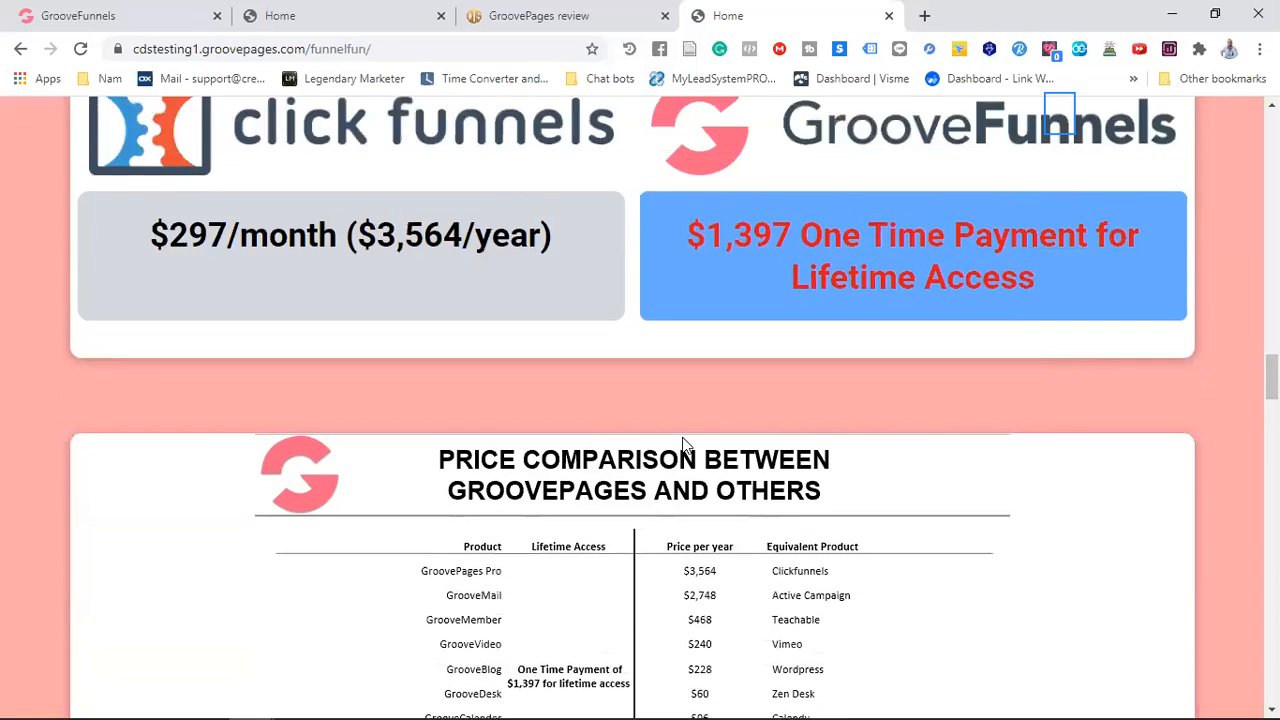
left_click(100, 13)
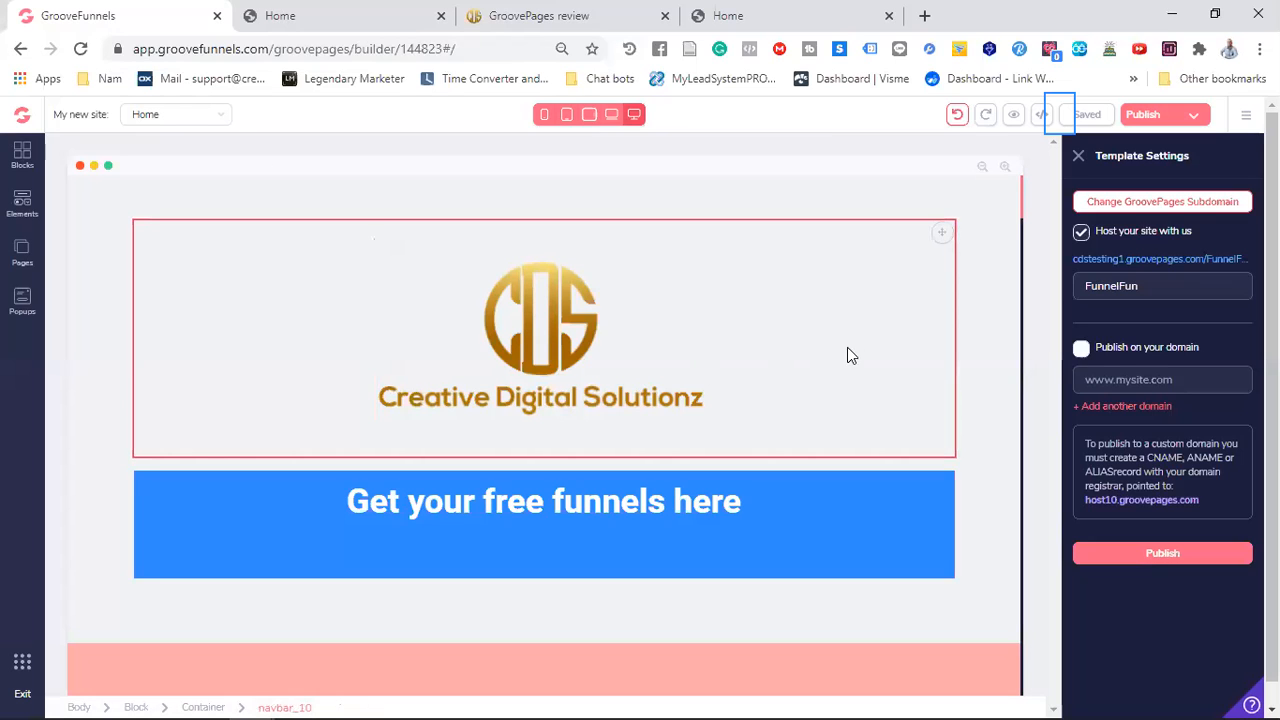
scroll(788, 370, "down", 2)
scroll(788, 370, "up", 2)
scroll(788, 370, "down", 1)
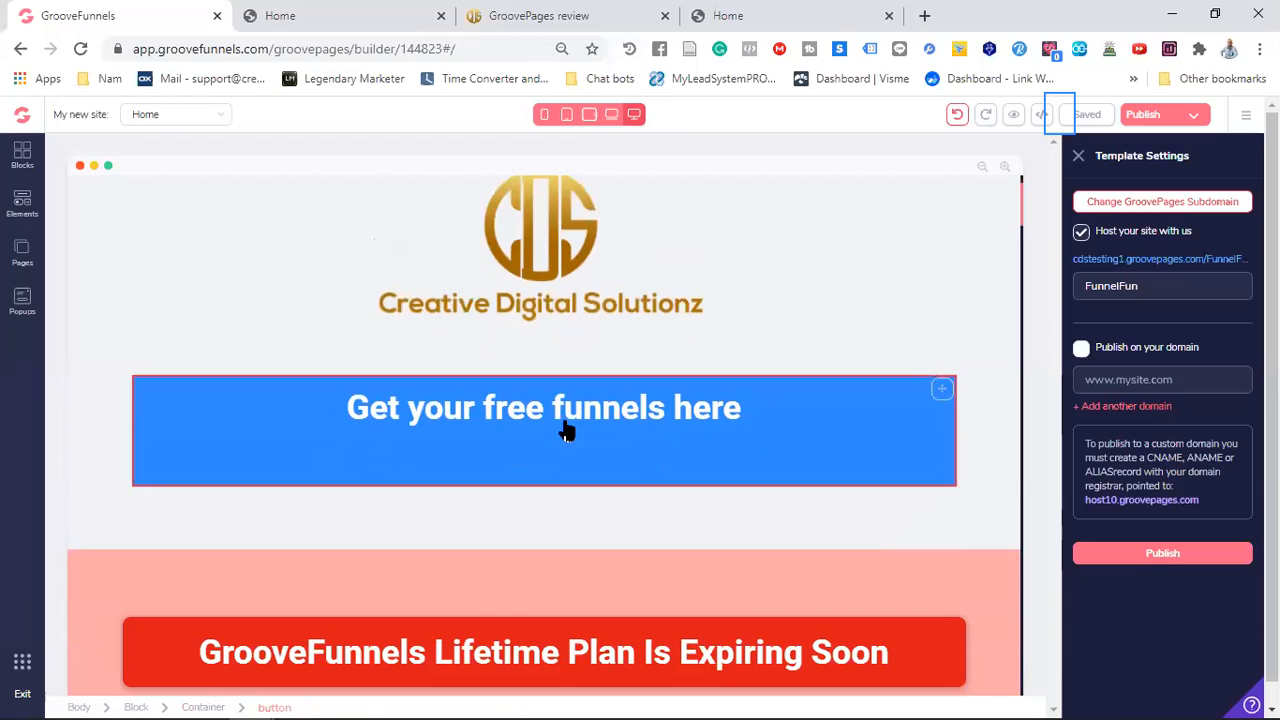
left_click(778, 278)
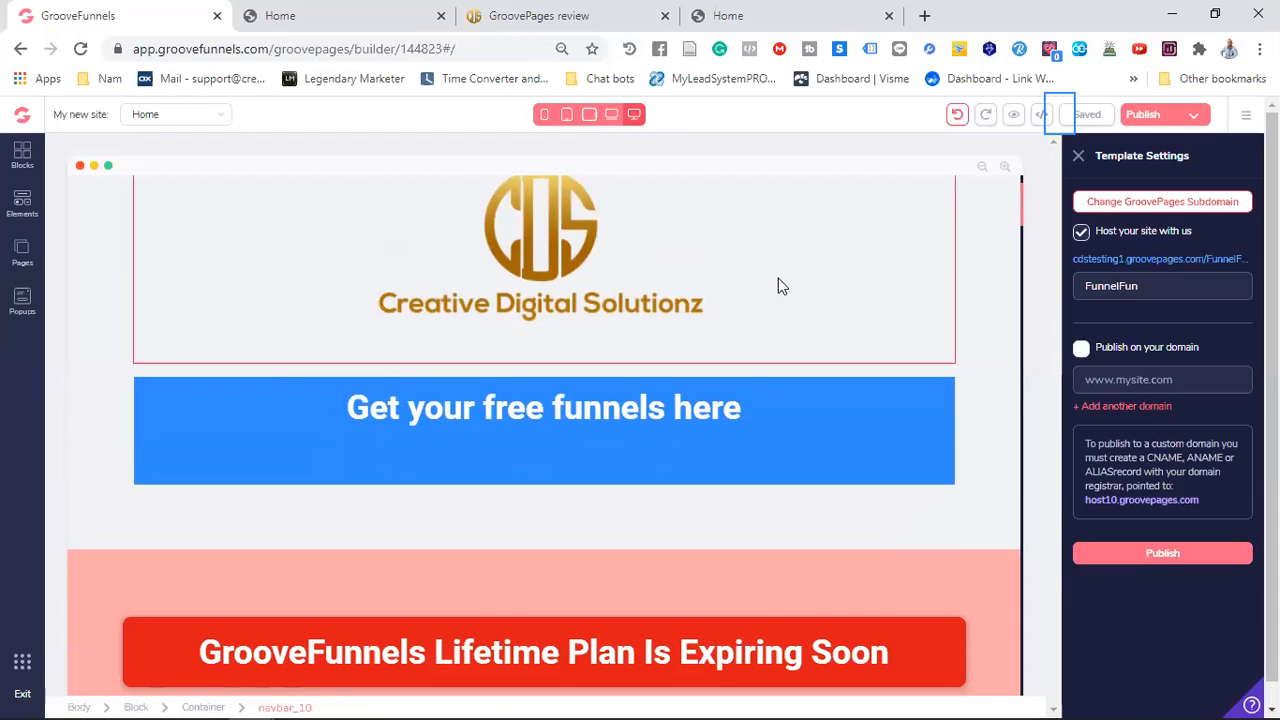